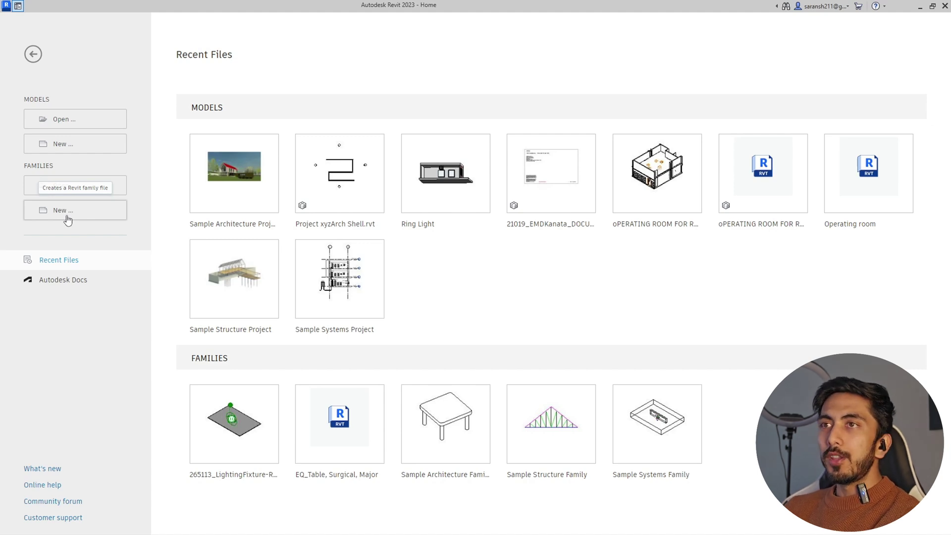
Step: Create a new family, Family1, from the Metric Furniture.rft template
left_click(68, 220)
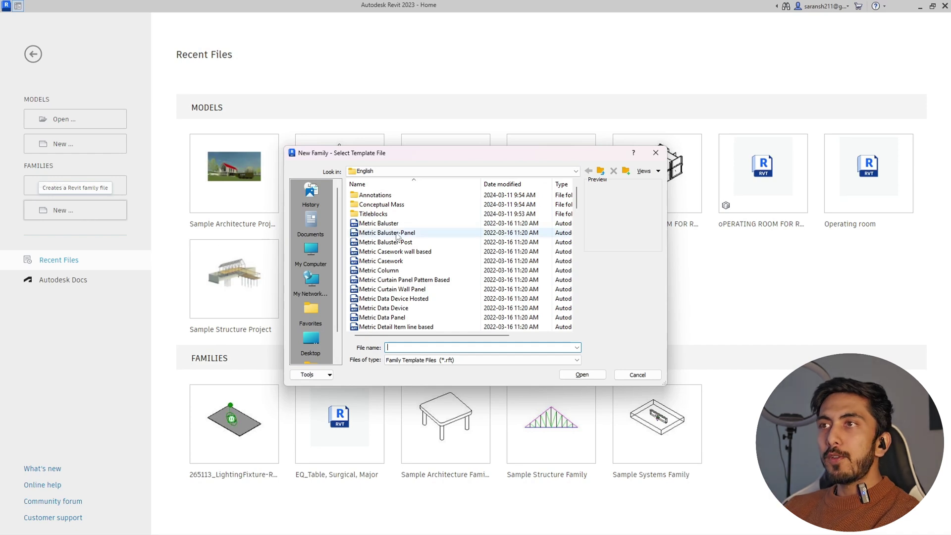
scroll(397, 237, "down", 4)
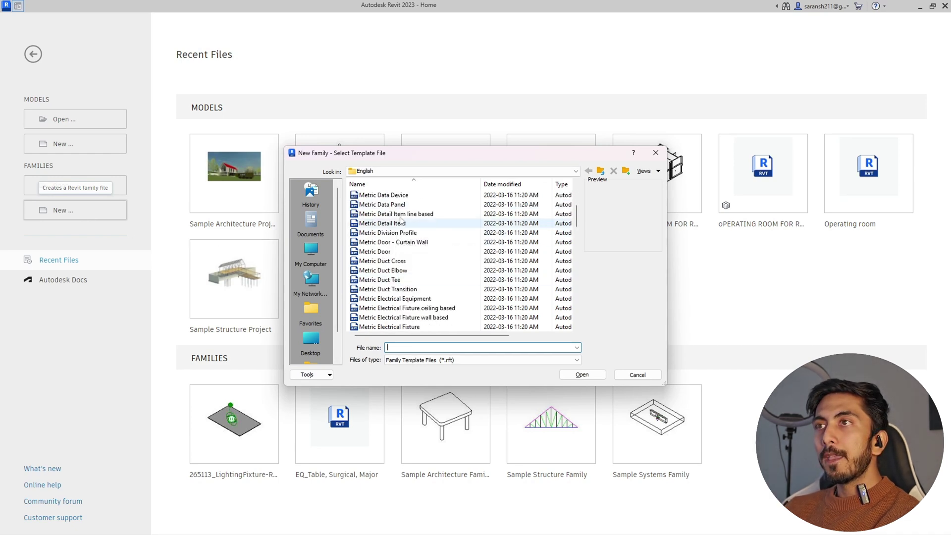
scroll(405, 238, "down", 13)
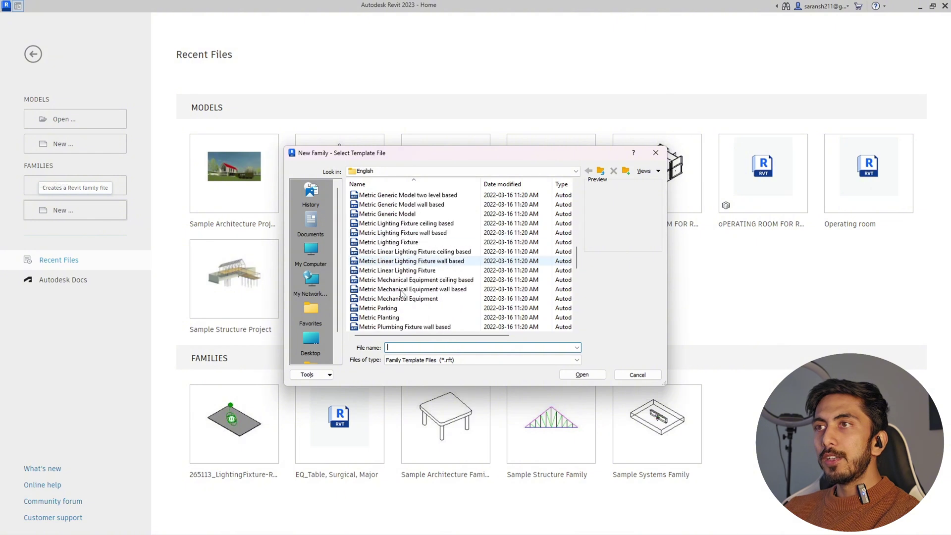
scroll(401, 294, "up", 10)
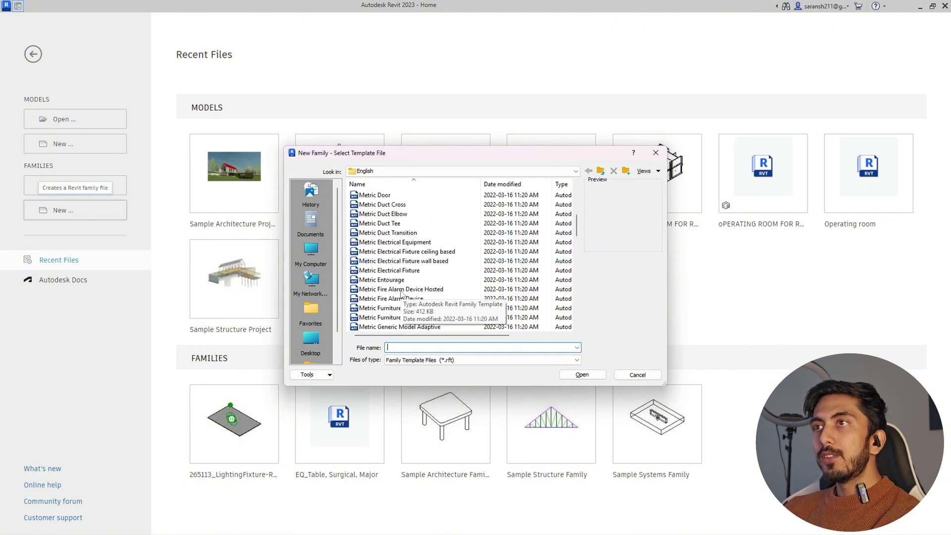
scroll(402, 278, "up", 4)
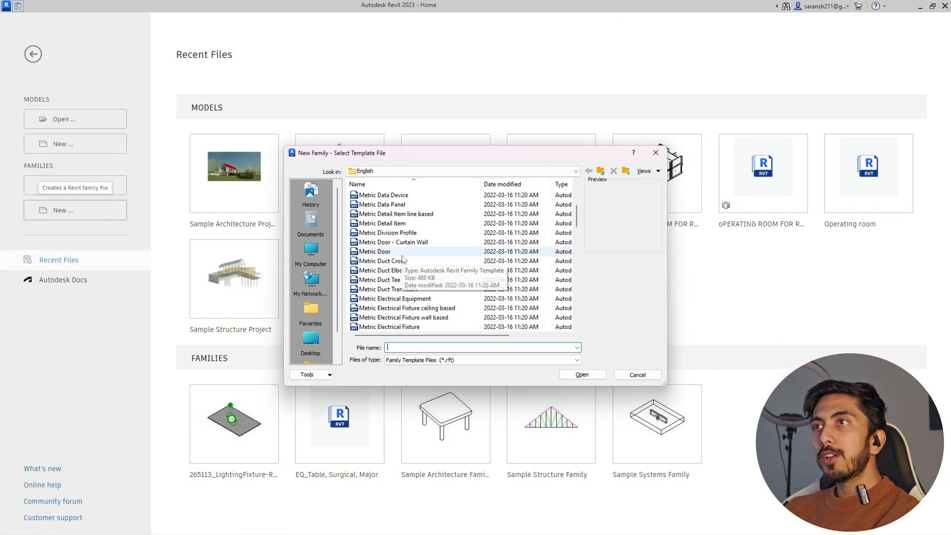
scroll(402, 259, "down", 7)
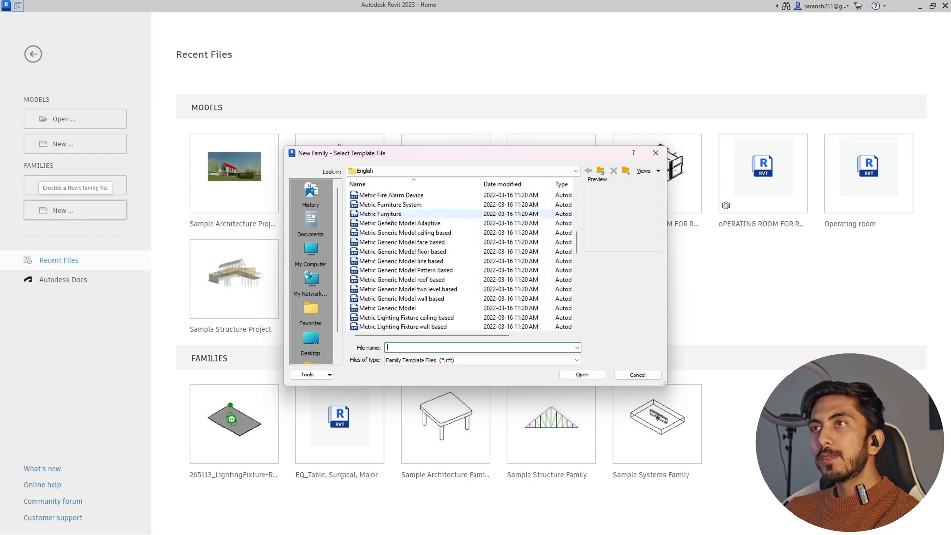
left_click(388, 214)
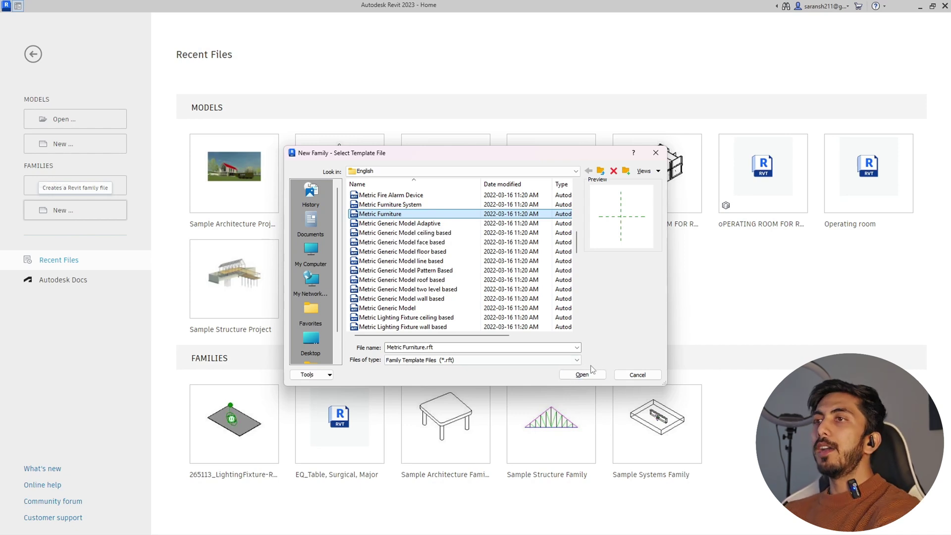
left_click(567, 378)
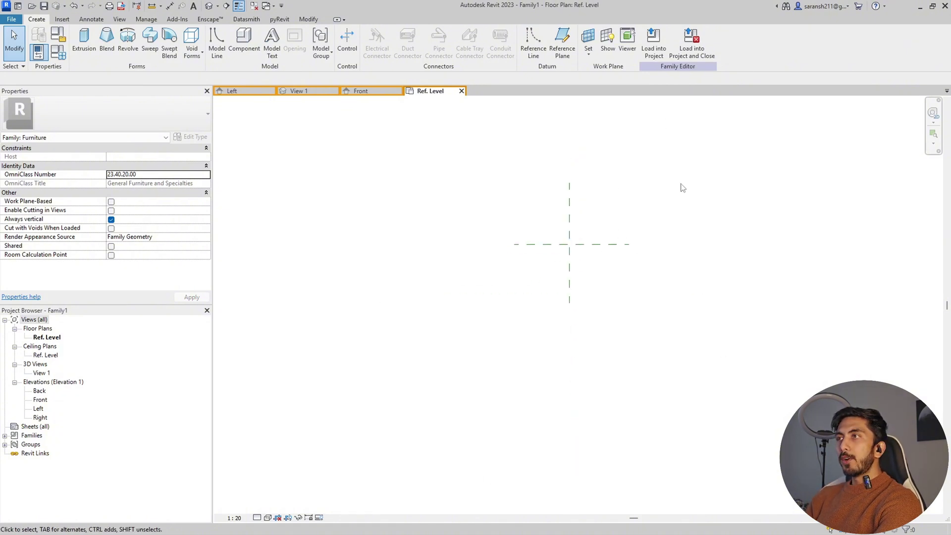
scroll(679, 185, "up", 5)
scroll(607, 292, "down", 3)
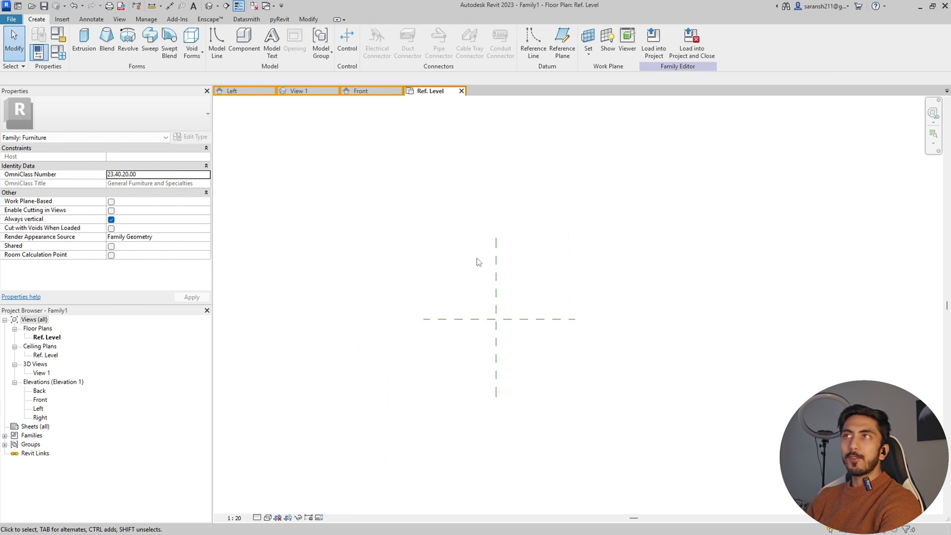
left_click(379, 93)
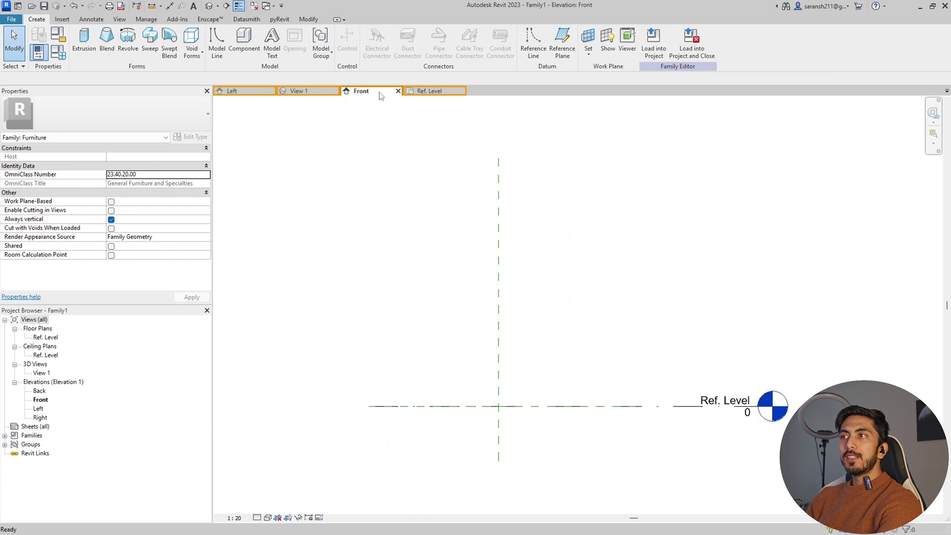
left_click(317, 98)
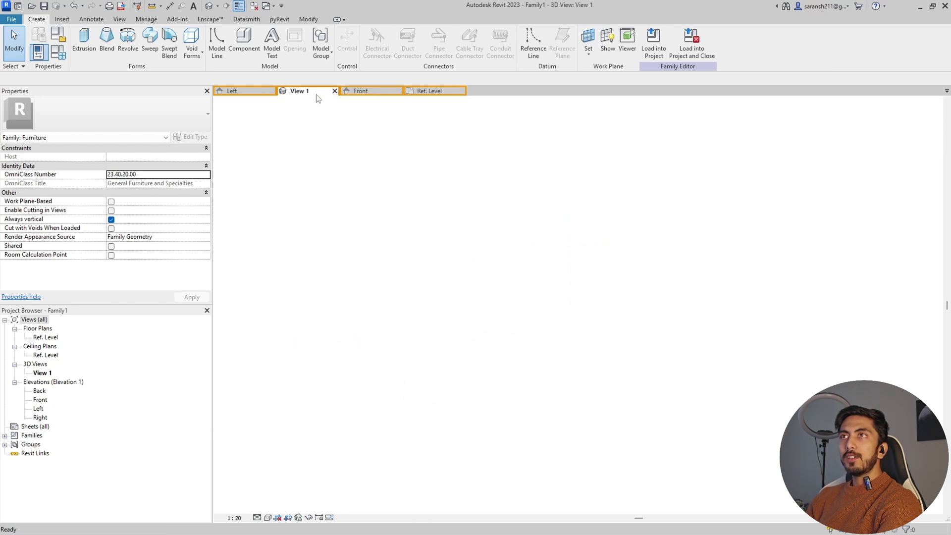
key("ctrl+shift+Tab")
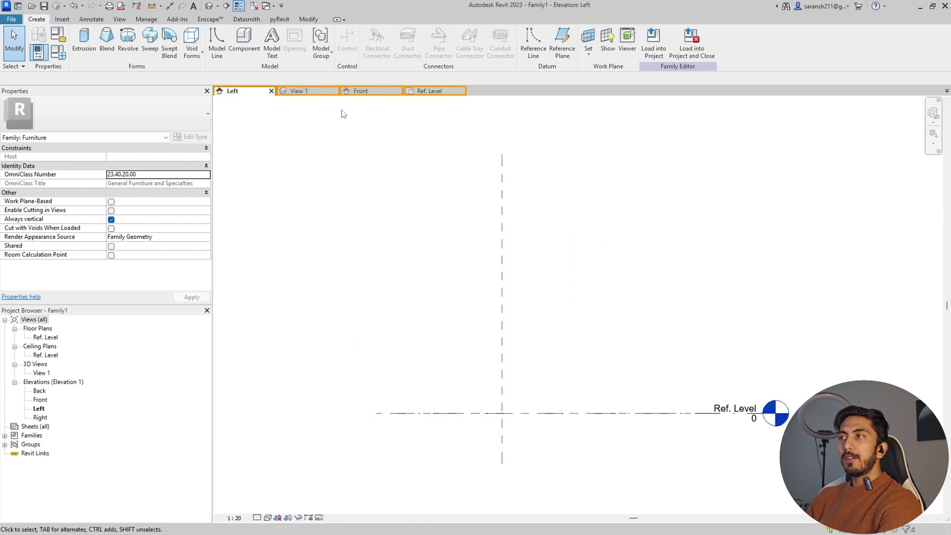
left_click(429, 93)
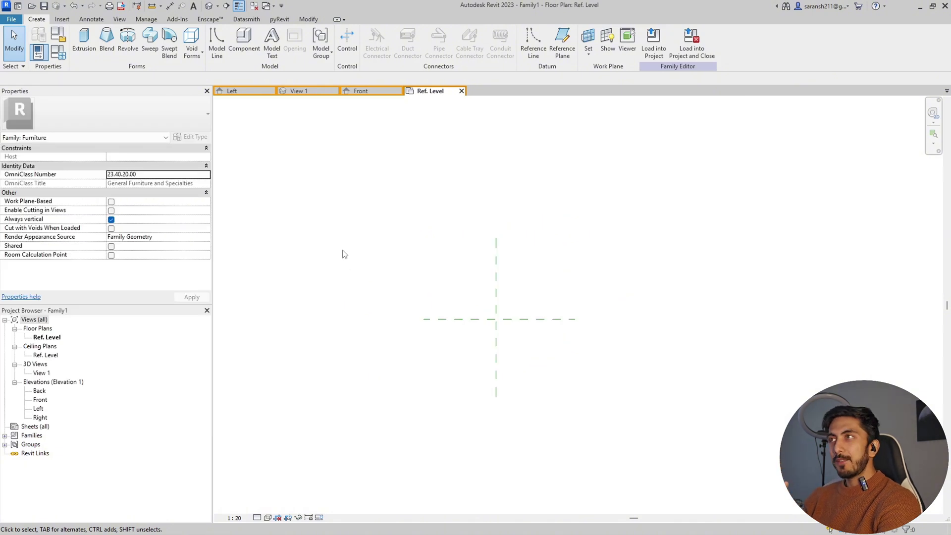
Step: Draw one horizontal reference plane above the centre plane and one below it, then select the upper one
left_click(560, 52)
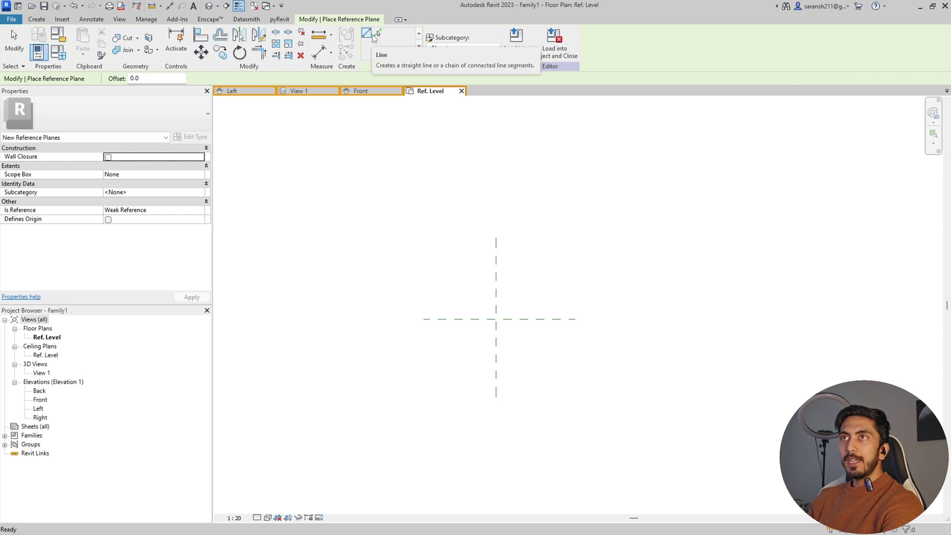
left_click(442, 289)
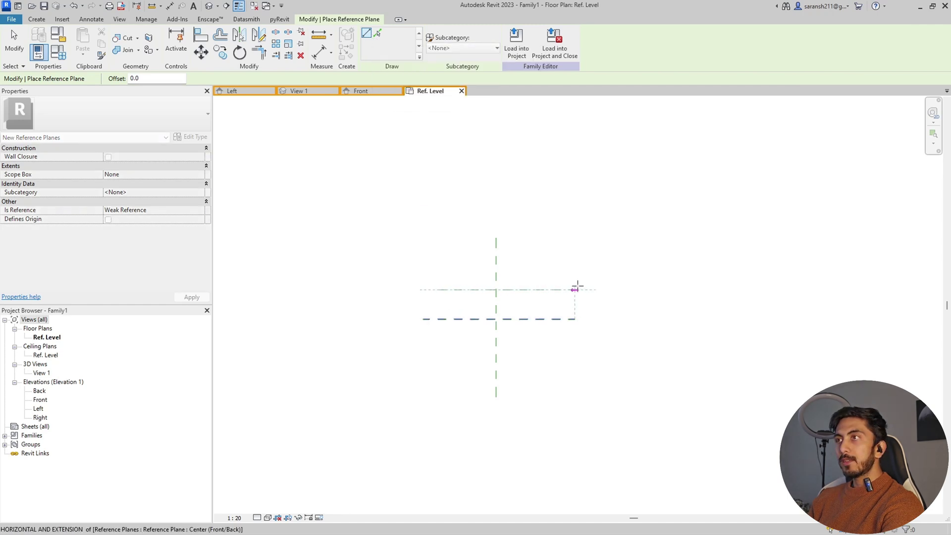
left_click(593, 290)
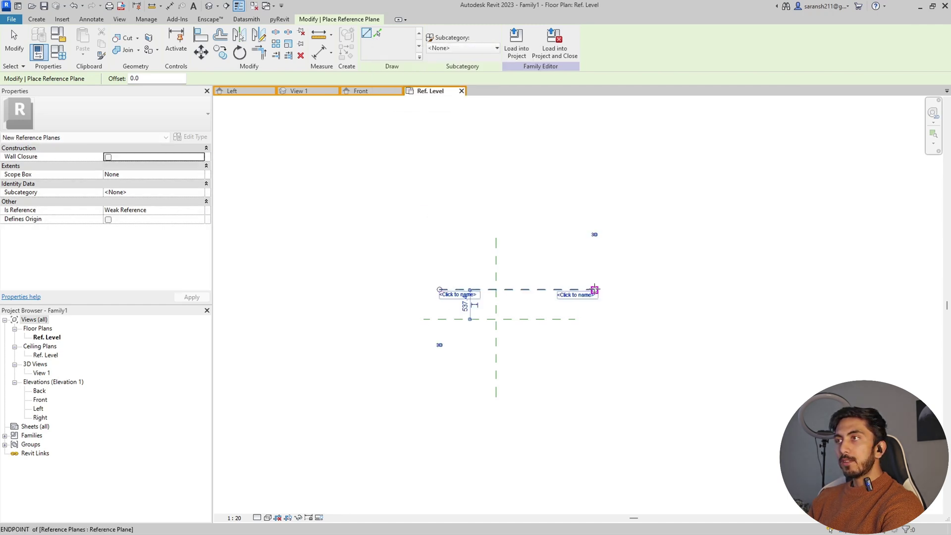
left_click(439, 357)
left_click(594, 356)
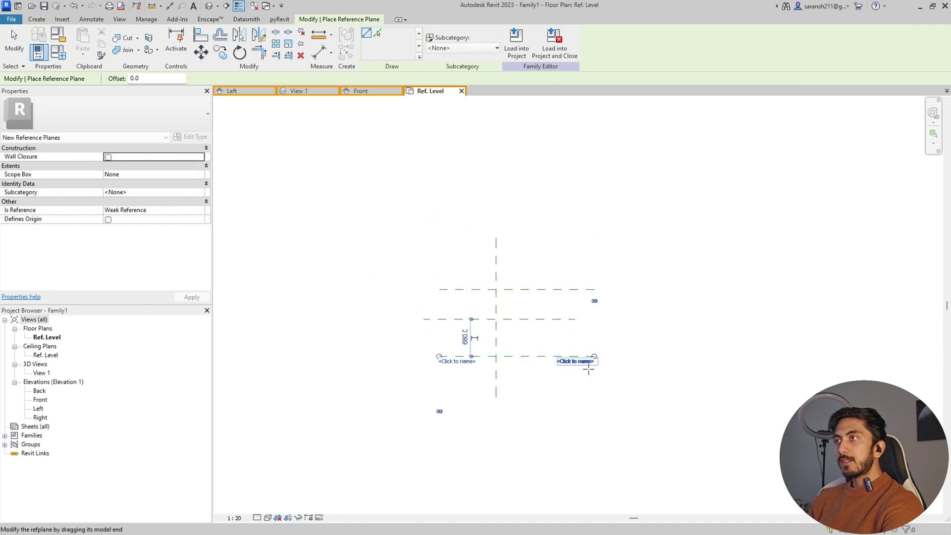
key("Escape")
key("Escape")
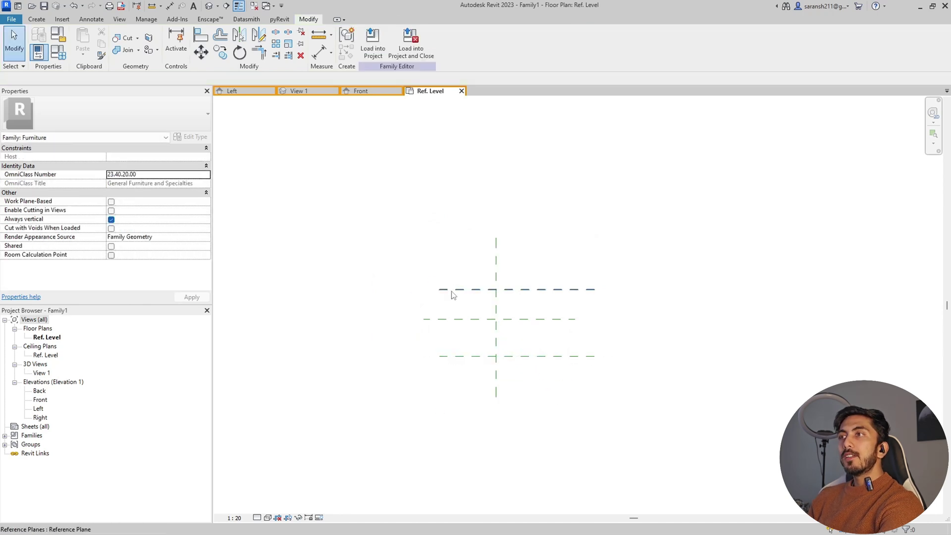
left_click(451, 292)
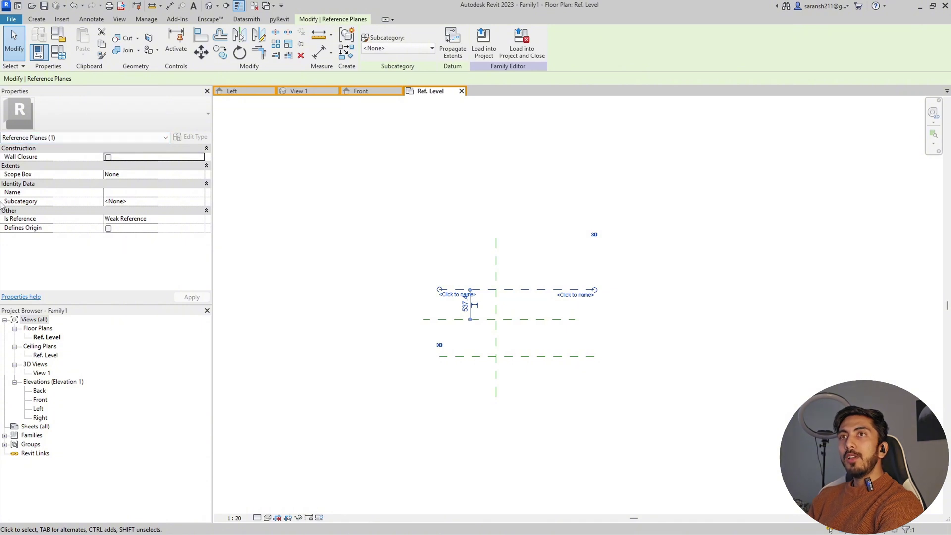
Step: Set the upper reference plane's Is Reference to Back and name it Back
left_click(131, 221)
left_click(200, 219)
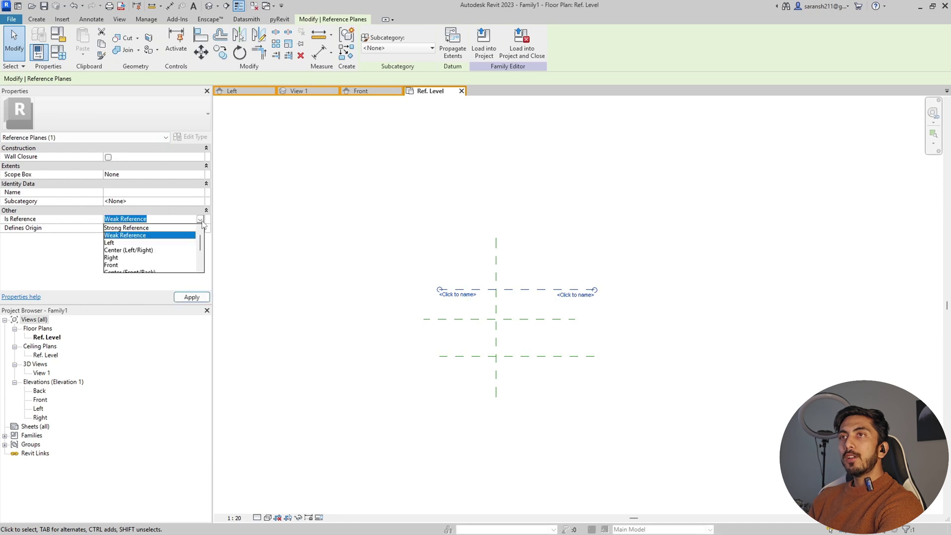
scroll(149, 251, "down", 1)
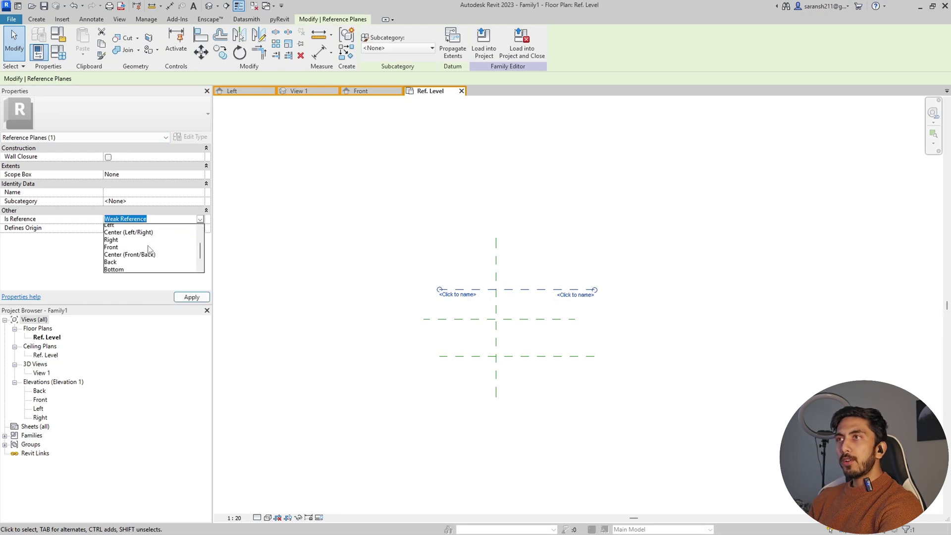
left_click(113, 261)
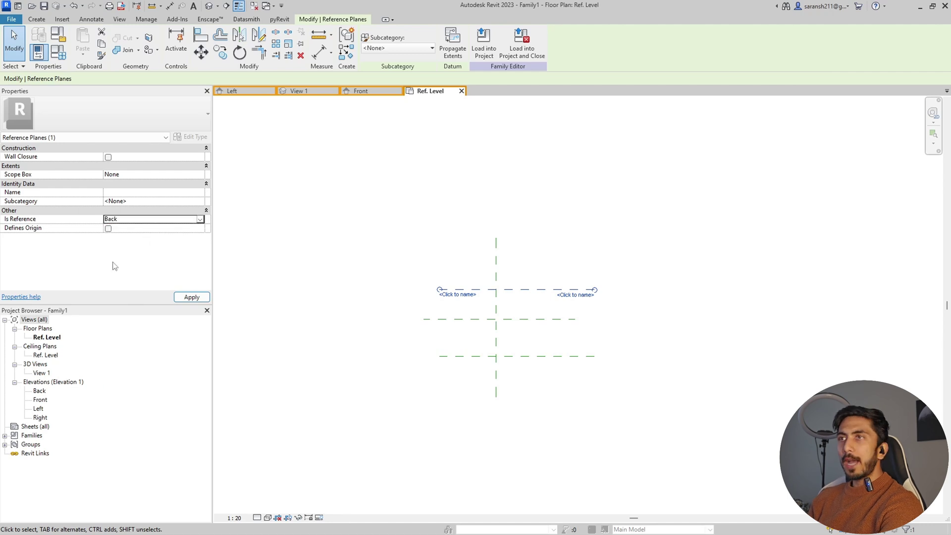
left_click(203, 203)
left_click(309, 273)
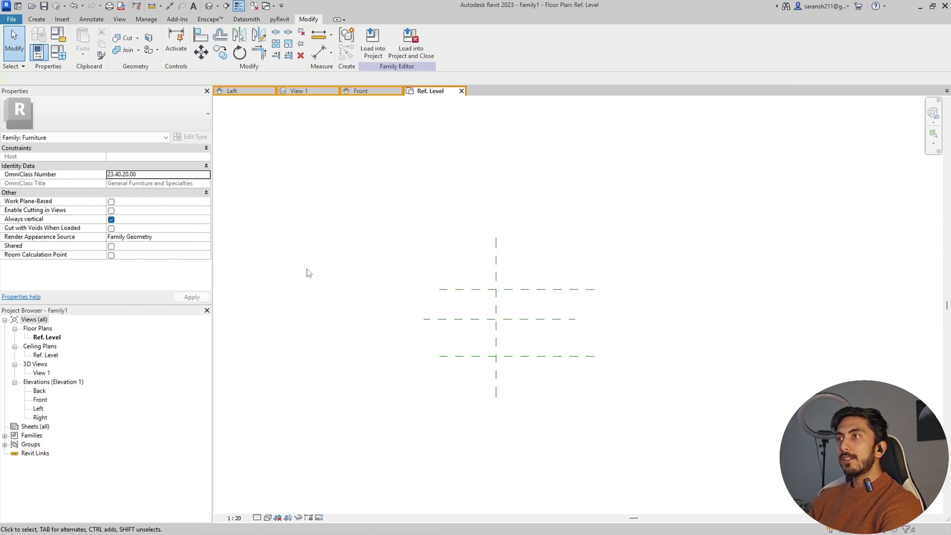
left_click(440, 290)
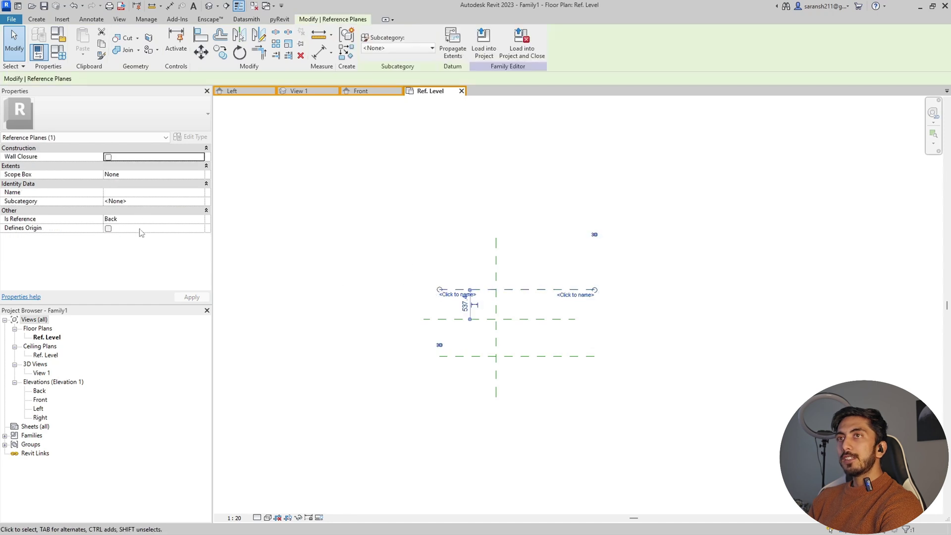
left_click(155, 192)
type("B")
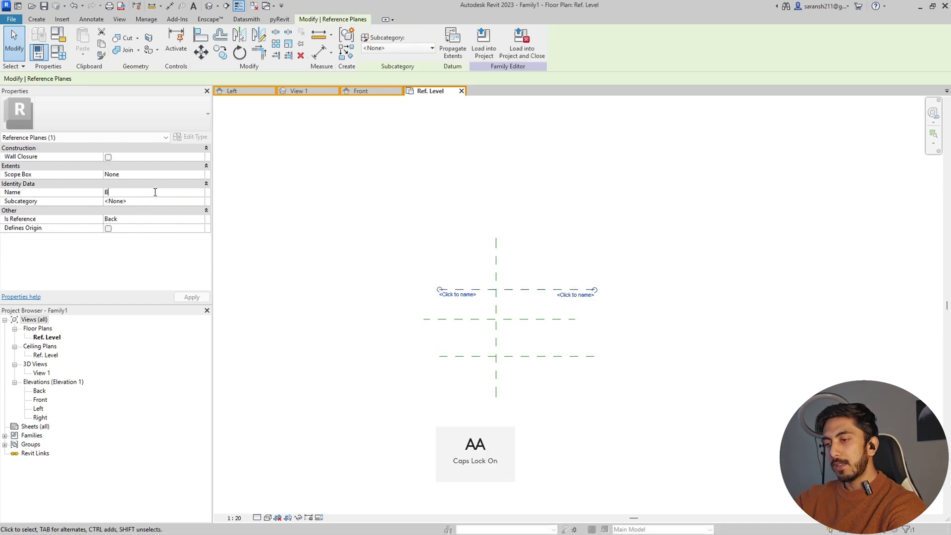
type("ack")
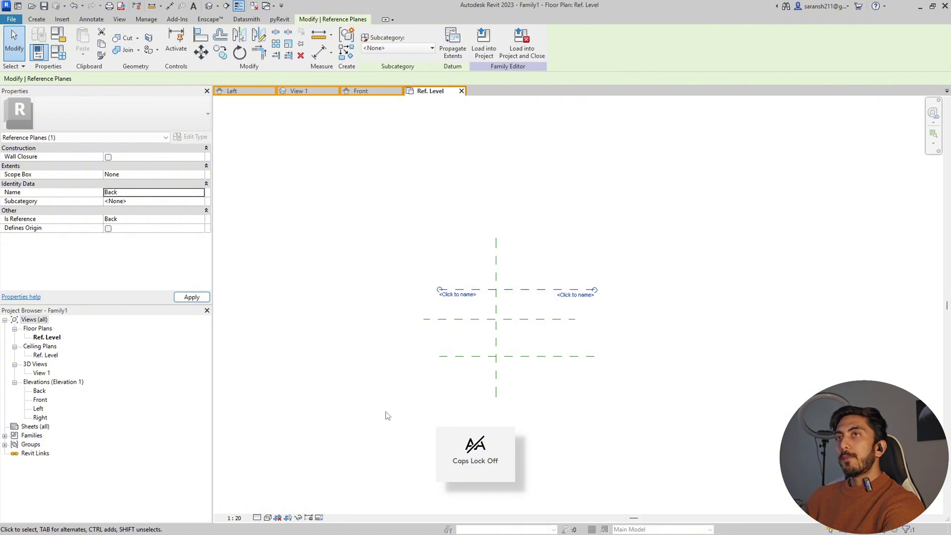
left_click(385, 414)
Step: Set the lower reference plane's Is Reference to Front and name it Front
left_click(488, 357)
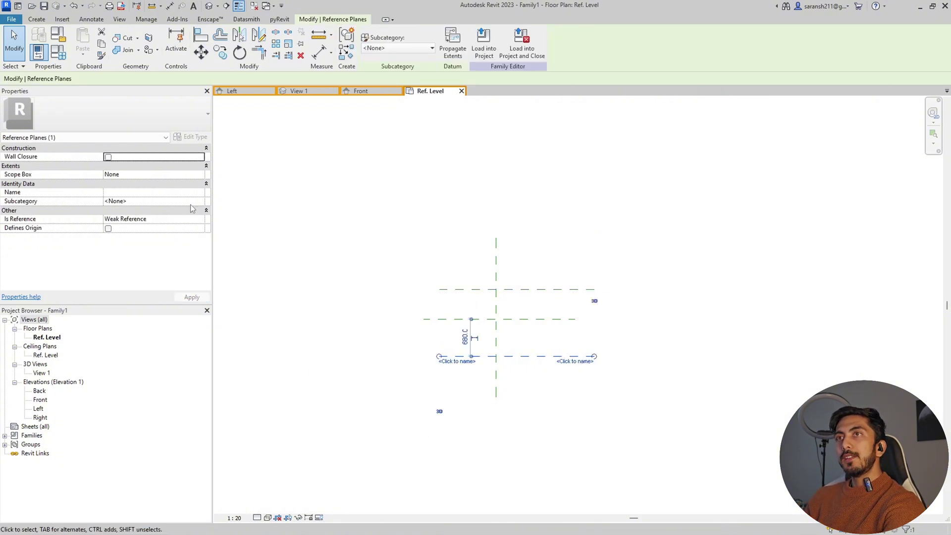
left_click(191, 219)
left_click(190, 219)
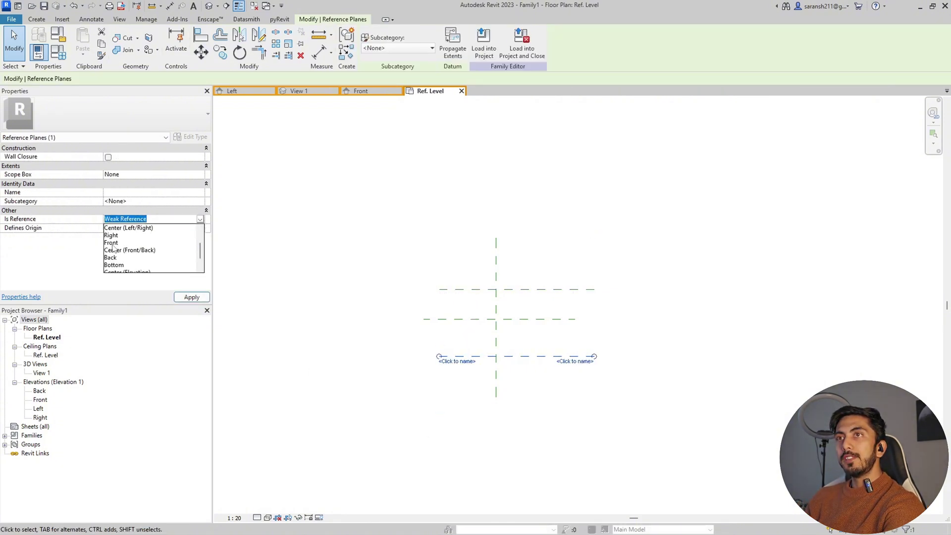
left_click(149, 265)
left_click(185, 193)
key("Caps_Lock")
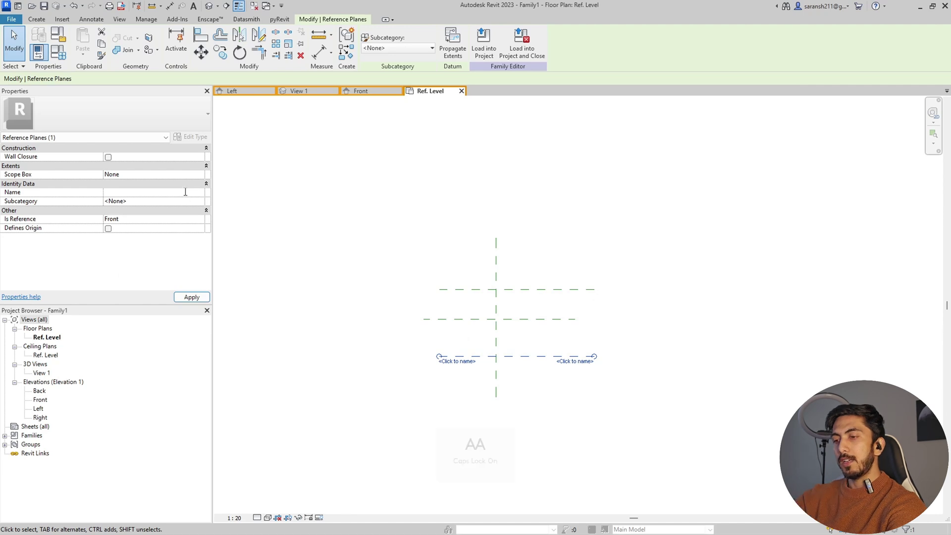
type("Front")
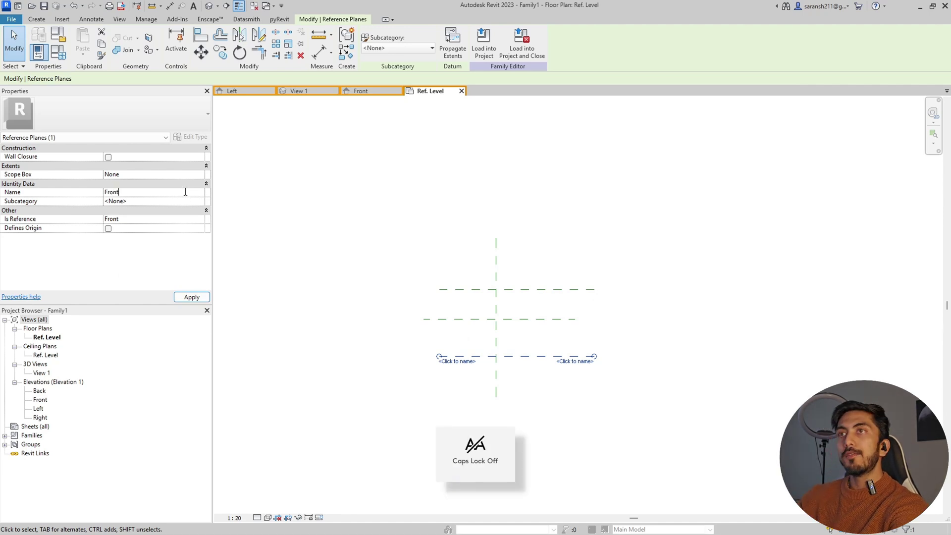
left_click(320, 225)
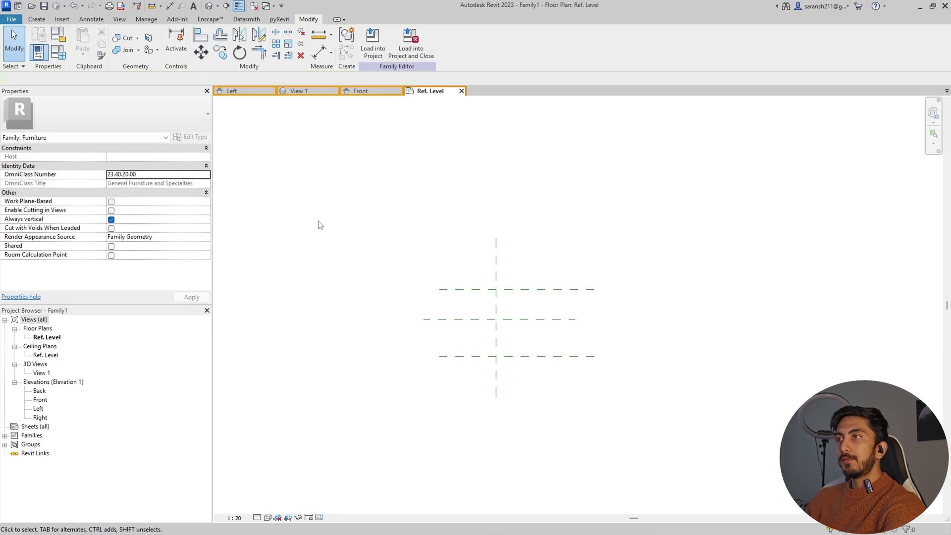
left_click(169, 6)
Step: Dimension the Back, centre and Front planes with one aligned string and toggle it to EQ
left_click(469, 290)
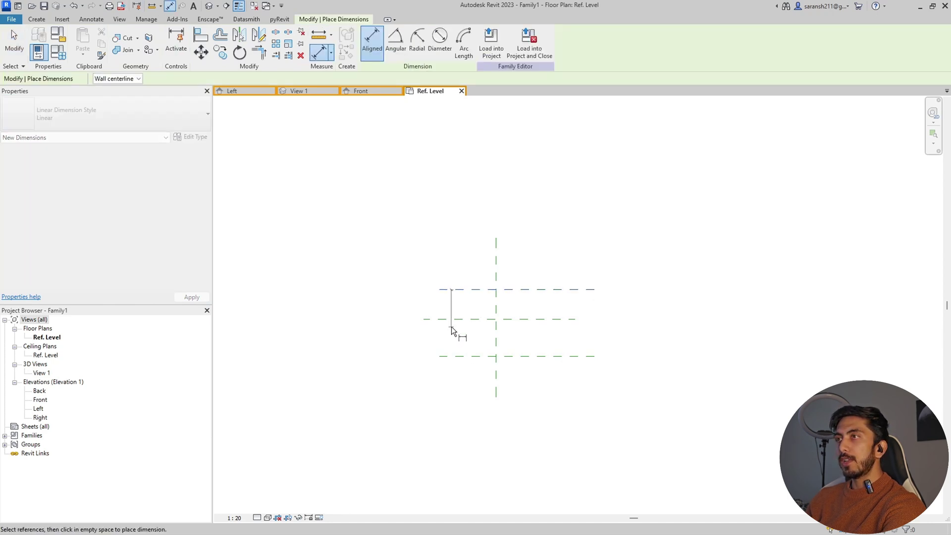
left_click(459, 320)
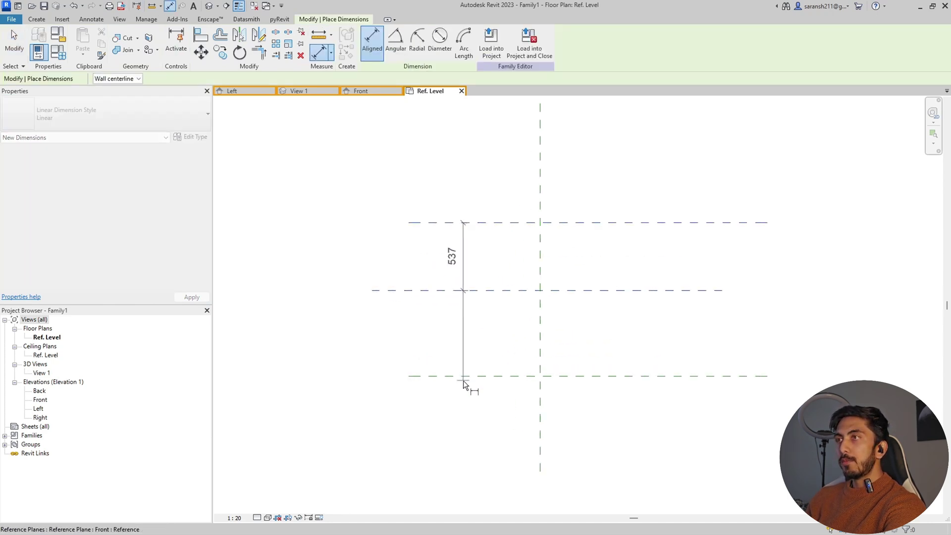
key("Escape")
key("Escape")
key("d")
key("i")
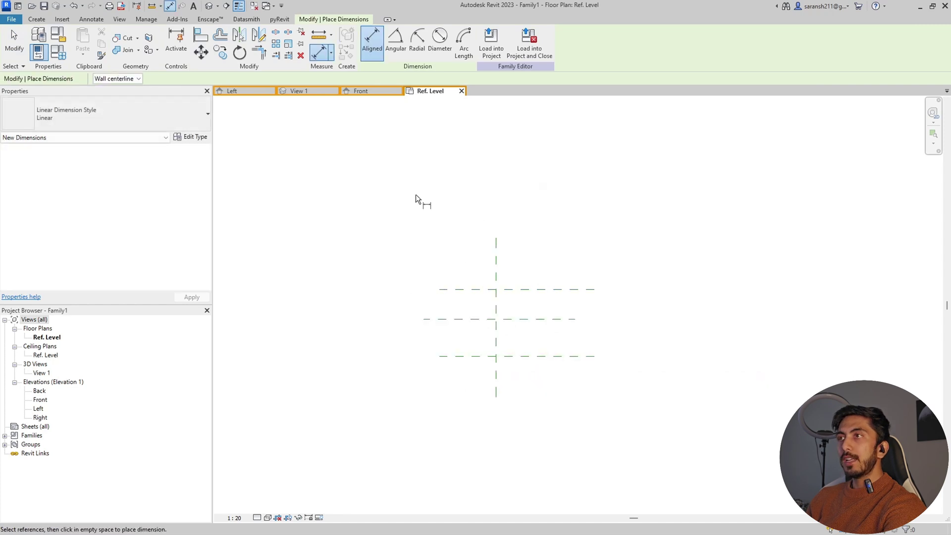
left_click(462, 289)
left_click(463, 319)
left_click(457, 355)
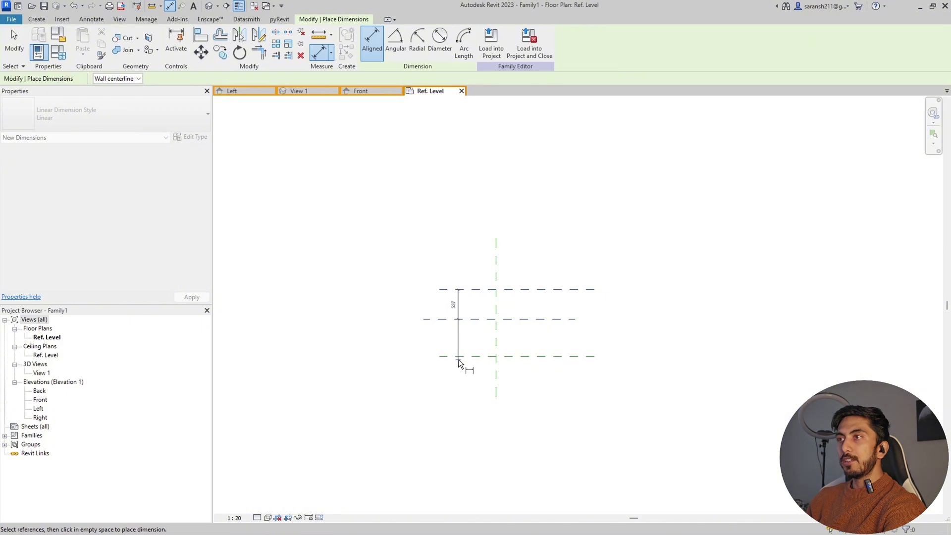
left_click(389, 359)
scroll(394, 331, "up", 3)
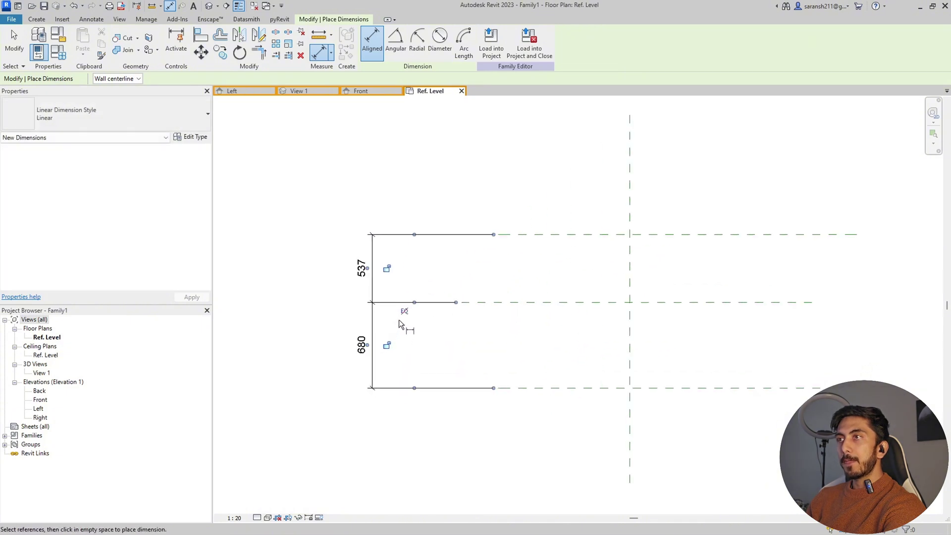
scroll(405, 311, "up", 4)
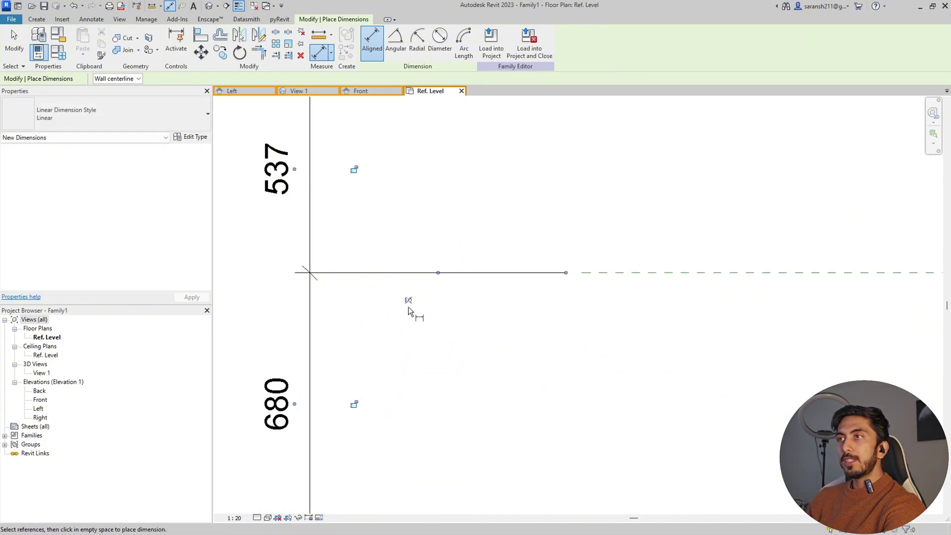
left_click(408, 302)
scroll(430, 323, "down", 5)
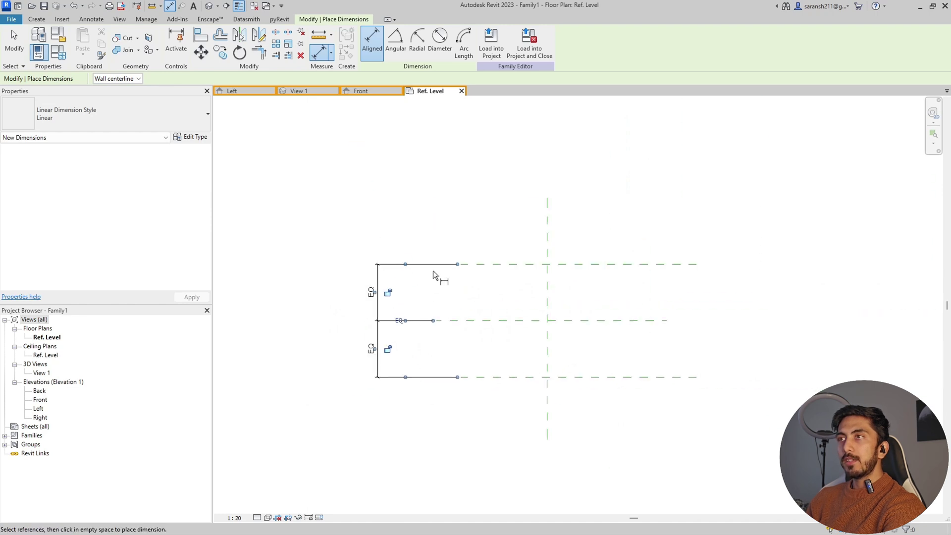
key("Escape")
key("Escape")
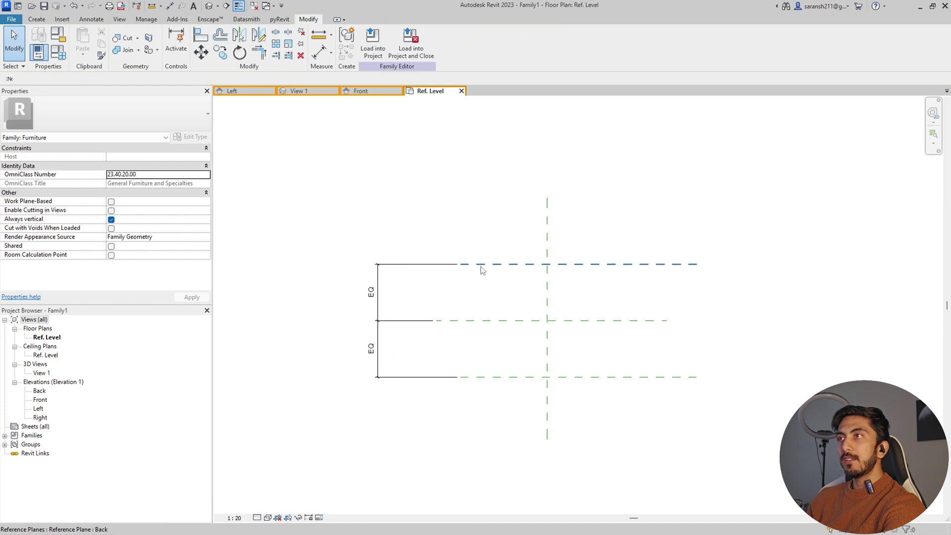
Step: Drag the Back plane toward the centre so both planes move closer while staying equal
left_click(481, 266)
mouse_move(531, 265)
left_mouse_down()
mouse_move(539, 296)
mouse_move(537, 279)
left_mouse_up()
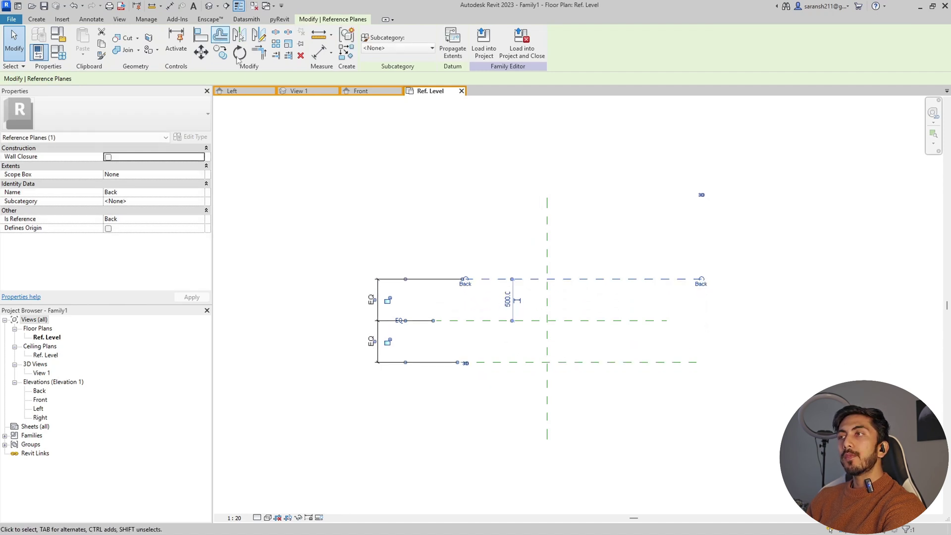
key("Escape")
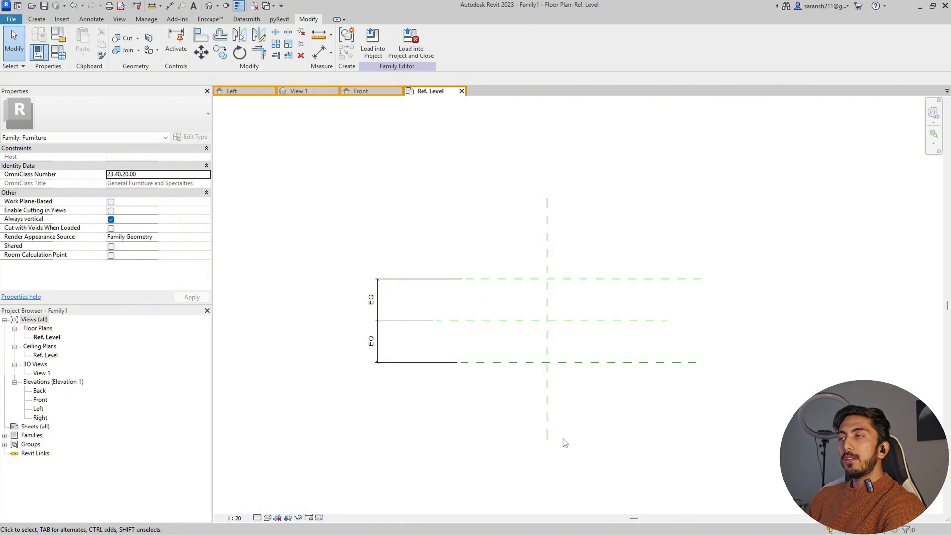
Step: Pick the centre vertical plane with a 600 offset to create planes on its left and right
left_click(47, 21)
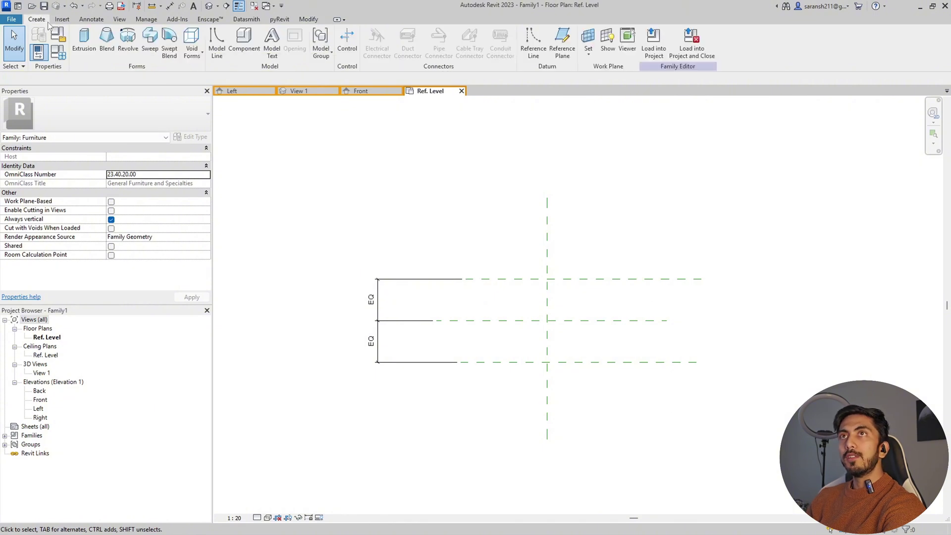
left_click(562, 42)
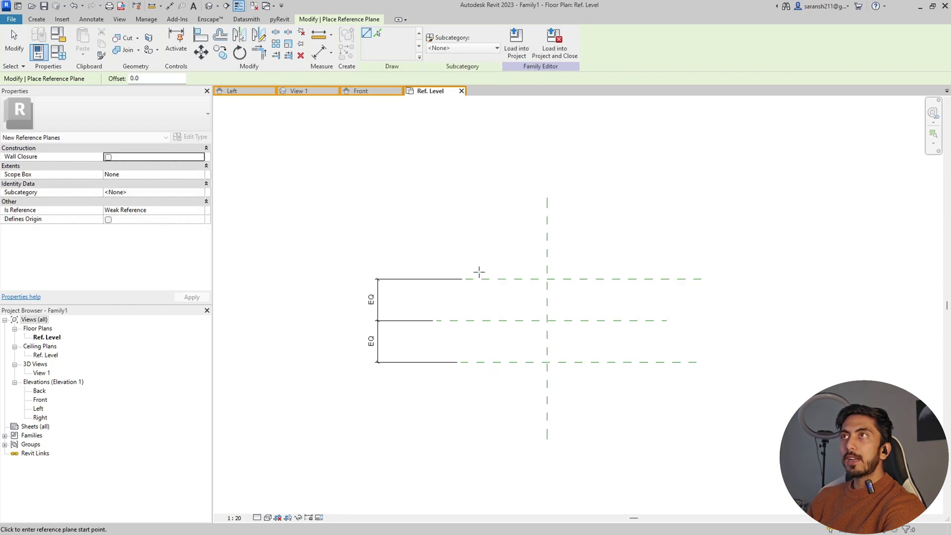
left_click(378, 33)
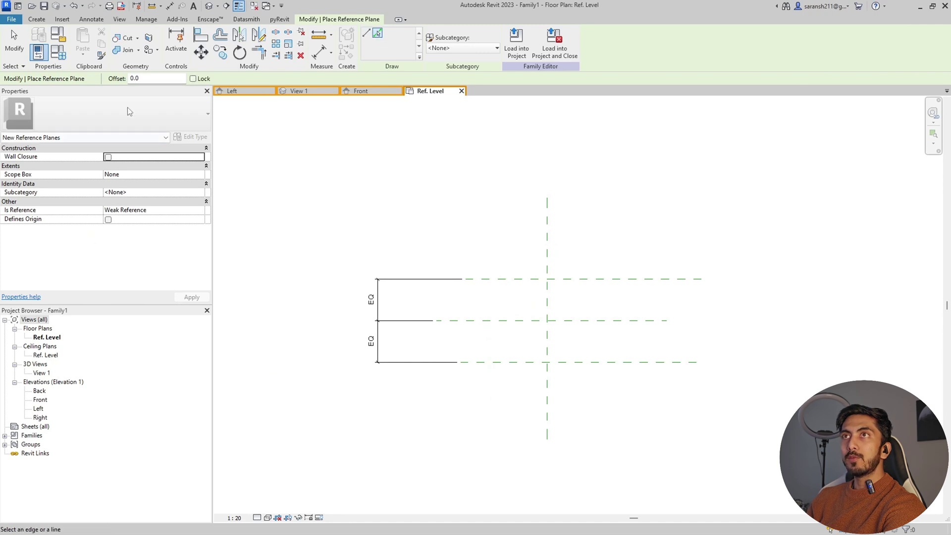
left_click(143, 80)
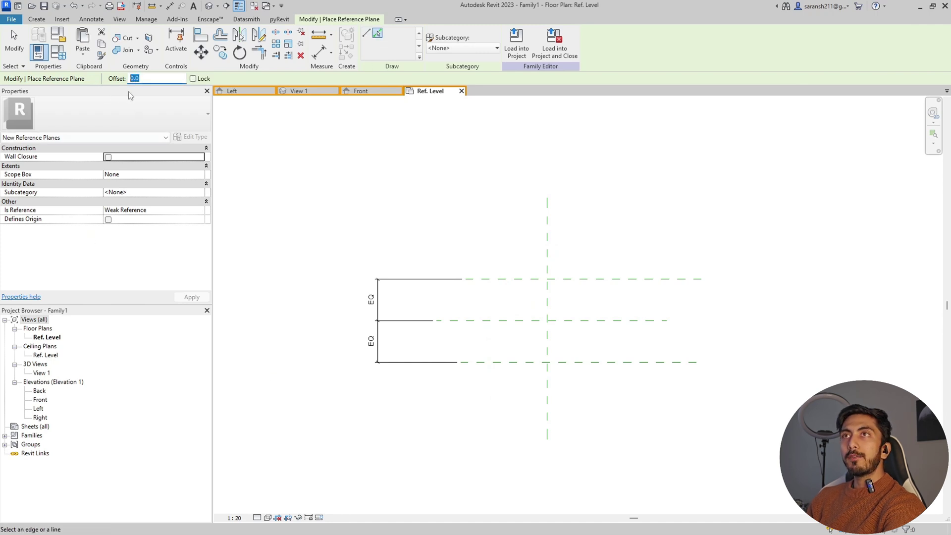
type("60")
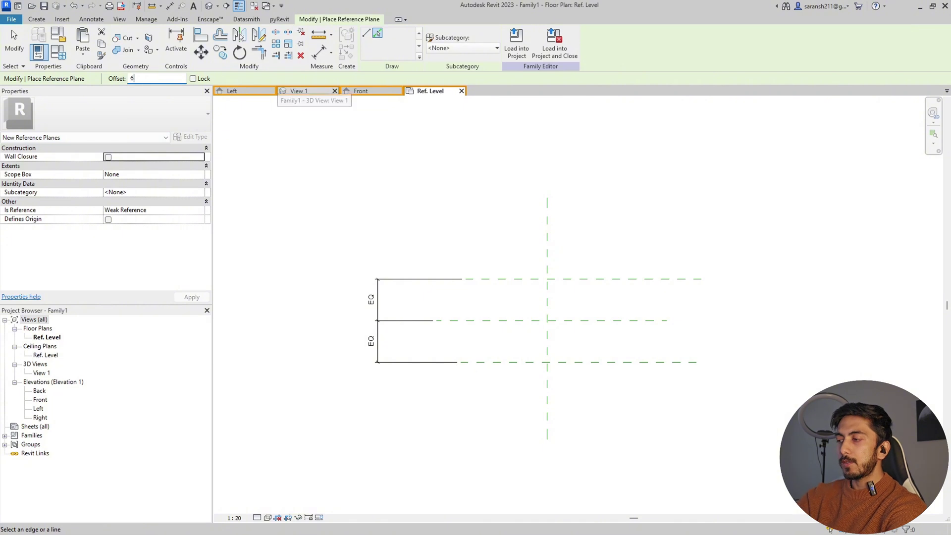
key("Return")
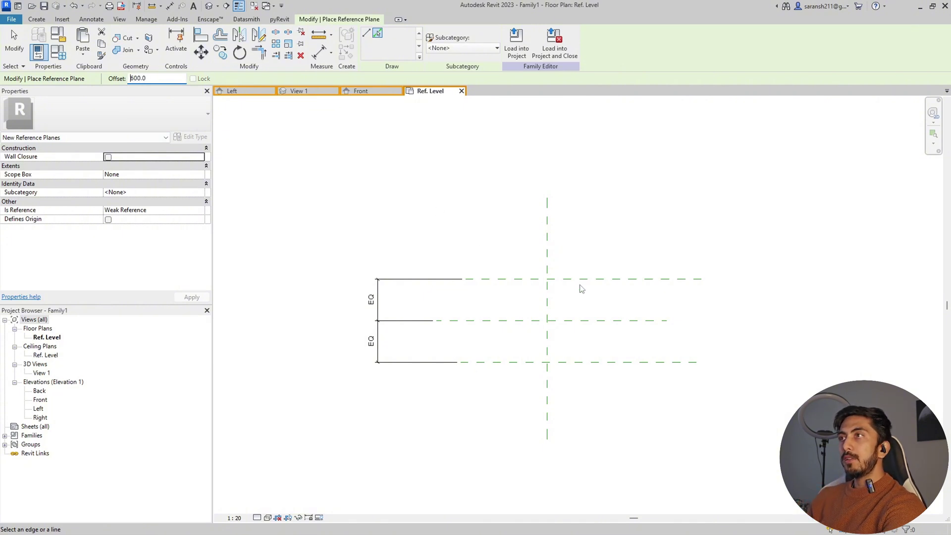
left_click(547, 257)
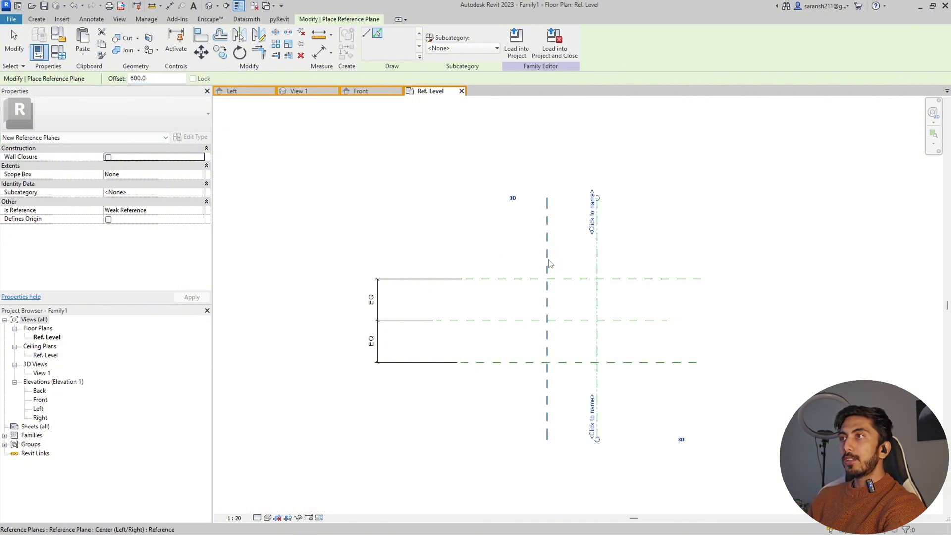
left_click(545, 263)
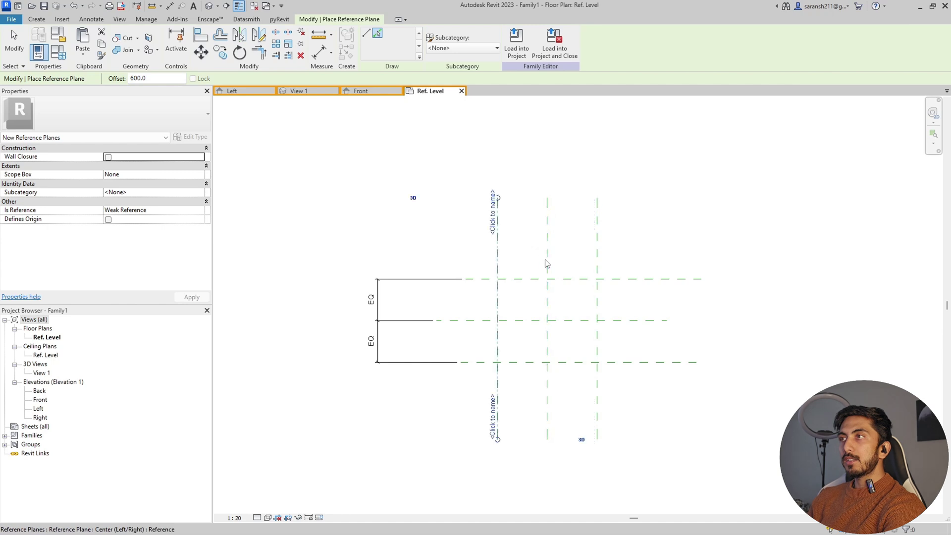
left_click(170, 6)
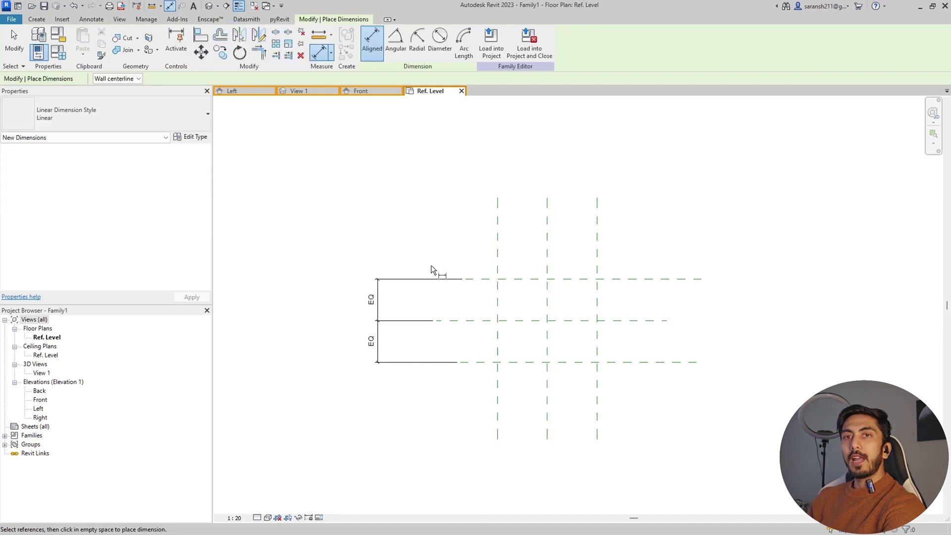
Step: Dimension the left, middle and right vertical planes (600 | 600) and toggle EQ
left_click(505, 241)
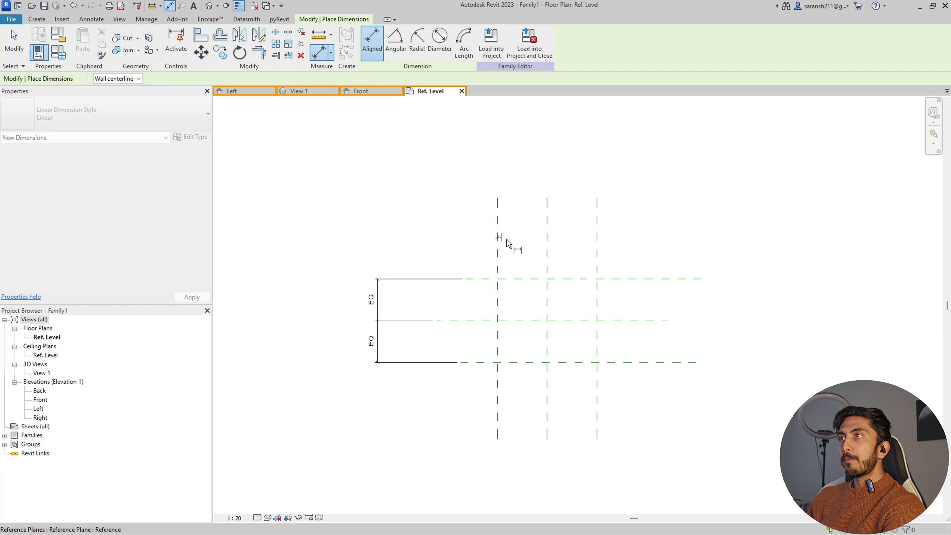
left_click(548, 252)
left_click(600, 252)
scroll(610, 253, "up", 2)
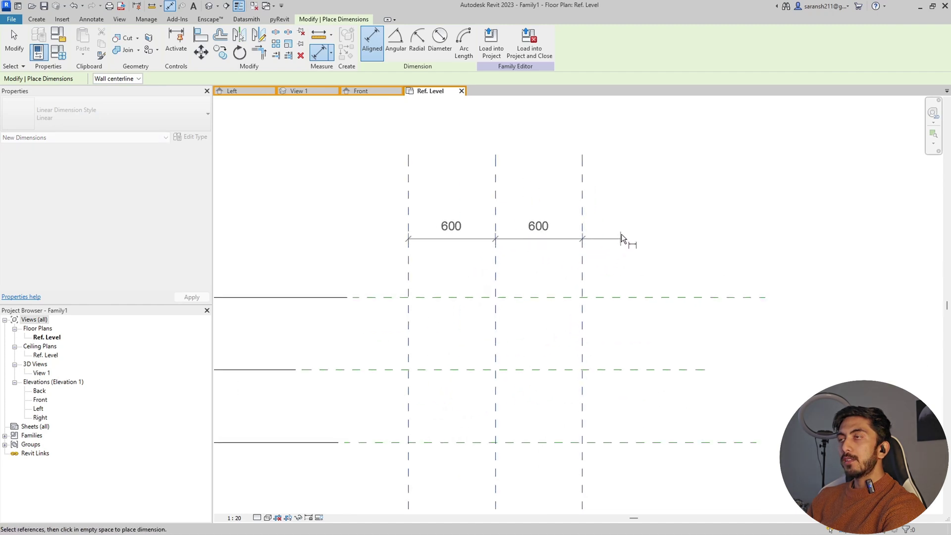
left_click(626, 188)
scroll(616, 267, "down", 3)
scroll(557, 206, "up", 2)
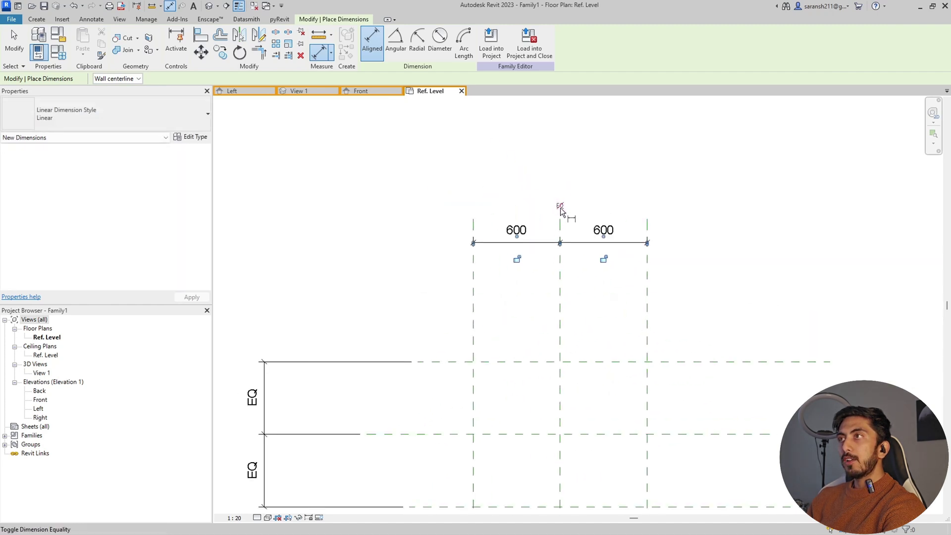
left_click(559, 206)
scroll(548, 292, "down", 2)
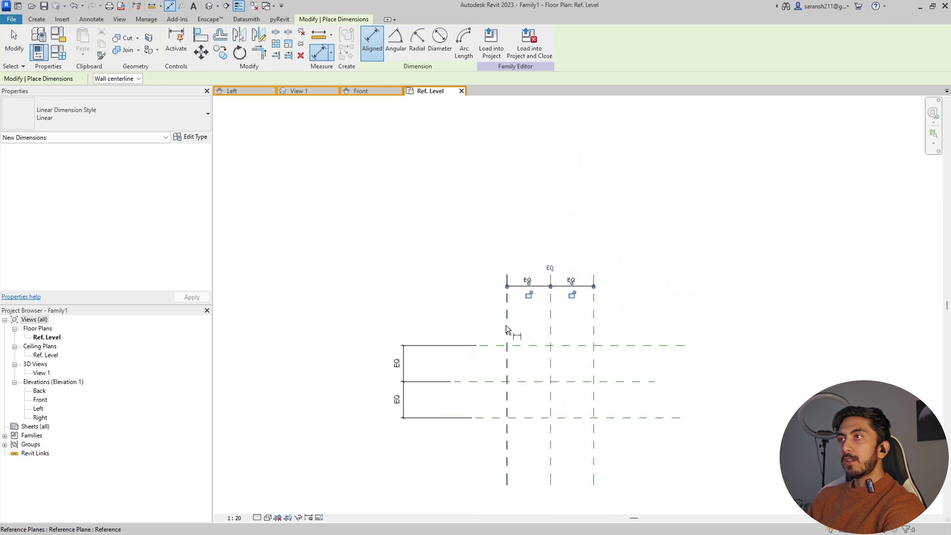
Step: Add an overall 1200 width dimension and an overall 1000 depth dimension
left_click(507, 325)
left_click(595, 320)
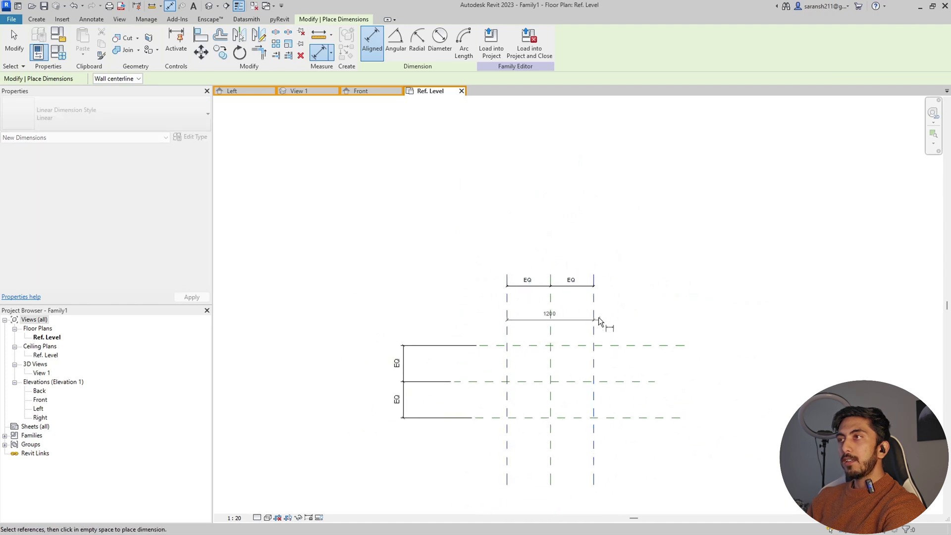
left_click(598, 250)
left_click(499, 346)
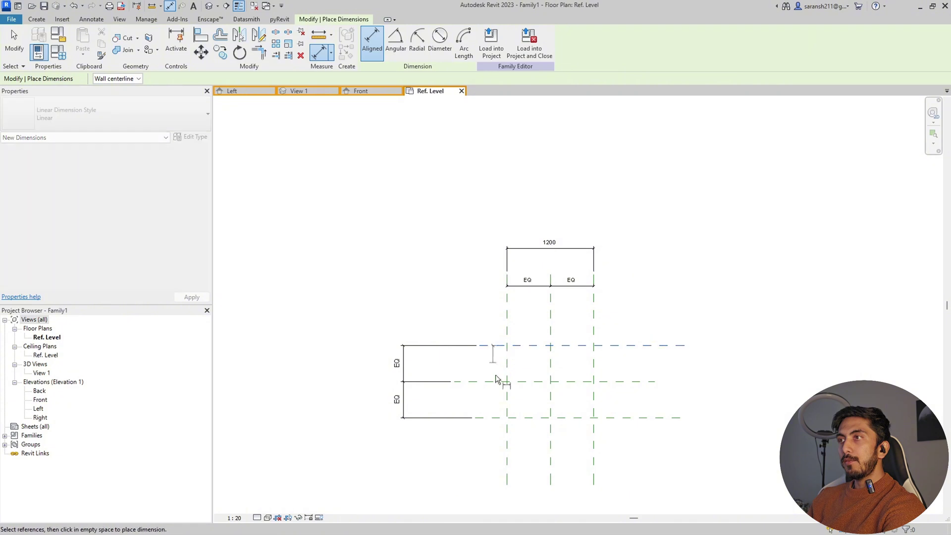
left_click(497, 419)
left_click(367, 431)
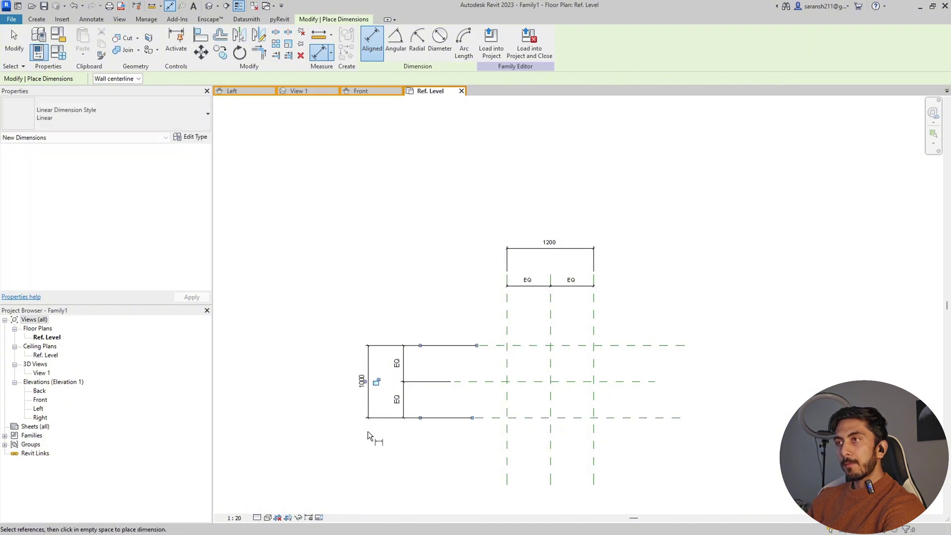
scroll(425, 424, "down", 2)
Step: Label the overall 1200 dimension with a new Width type parameter
key("Escape")
key("Escape")
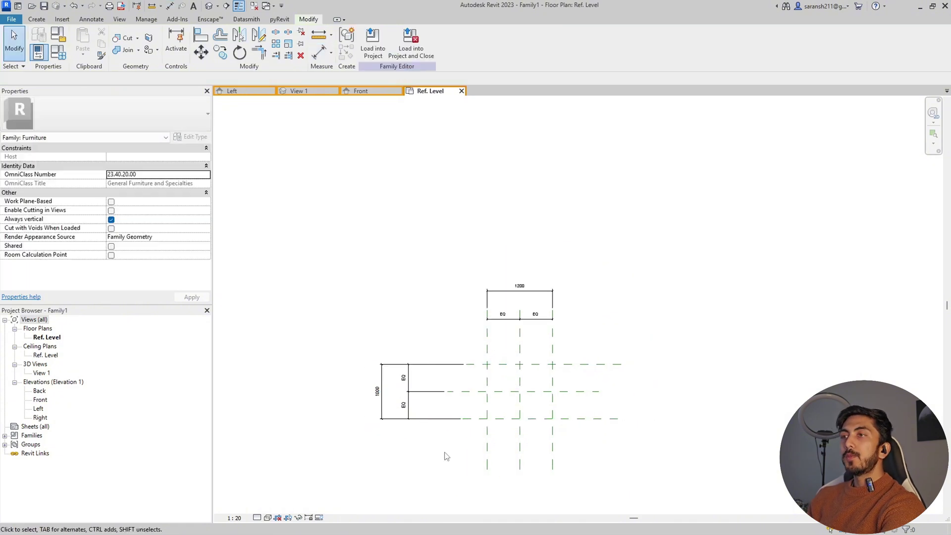
scroll(526, 267, "up", 1)
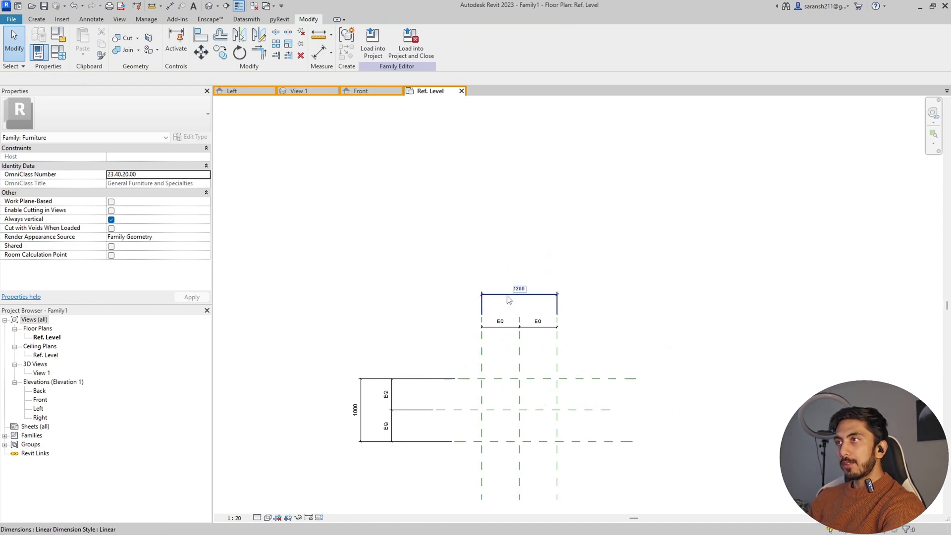
left_click(509, 299)
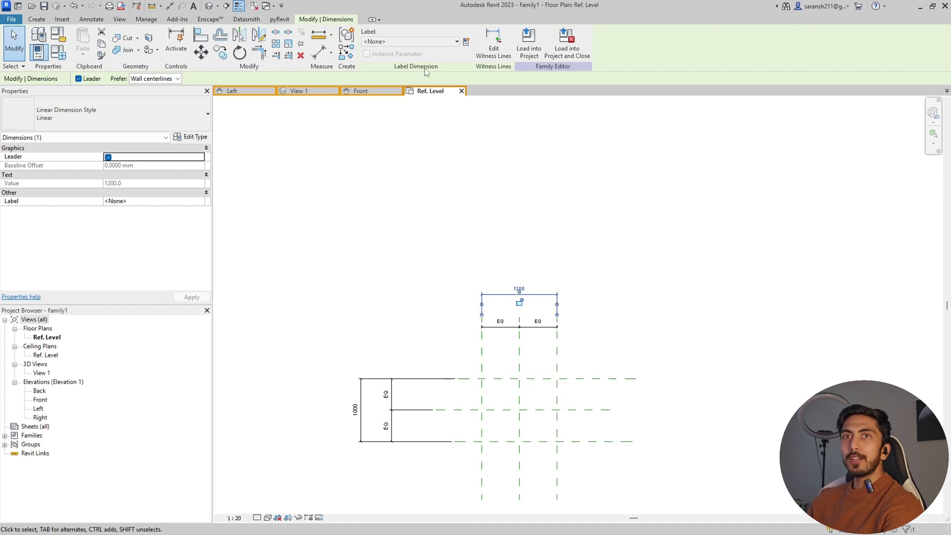
left_click(467, 41)
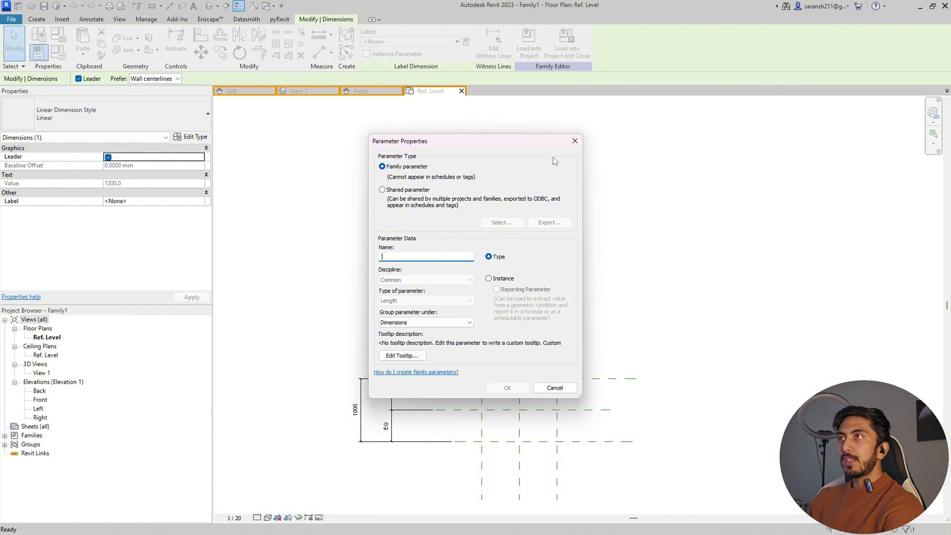
left_click(574, 140)
left_click(407, 293)
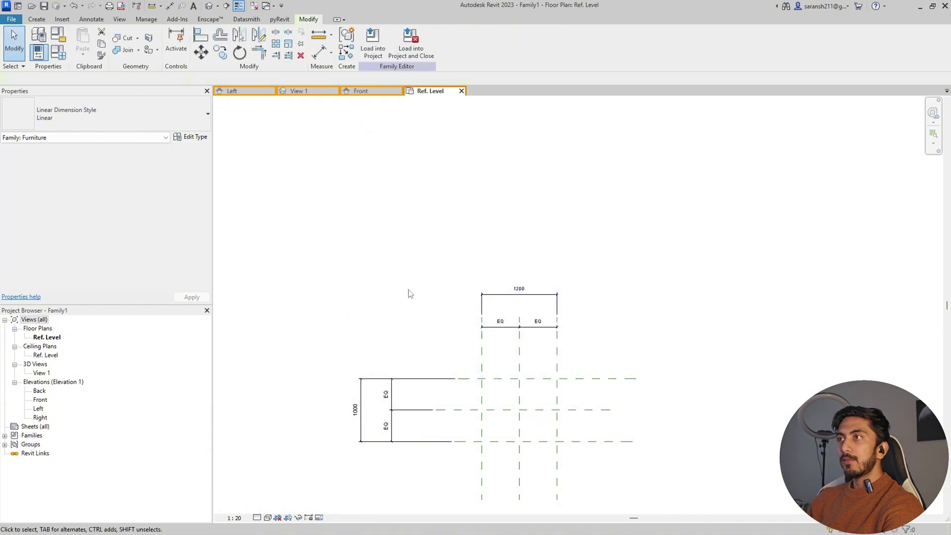
left_click(495, 297)
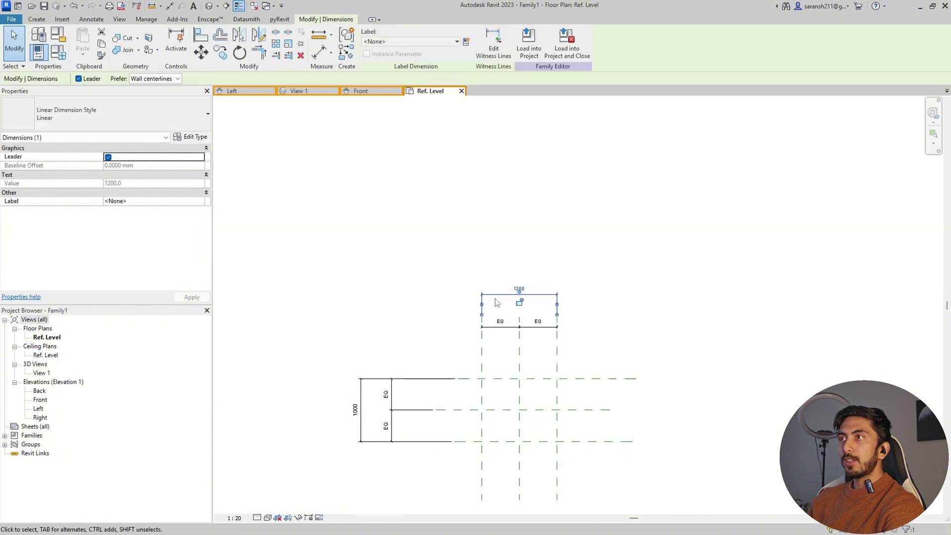
left_click(466, 42)
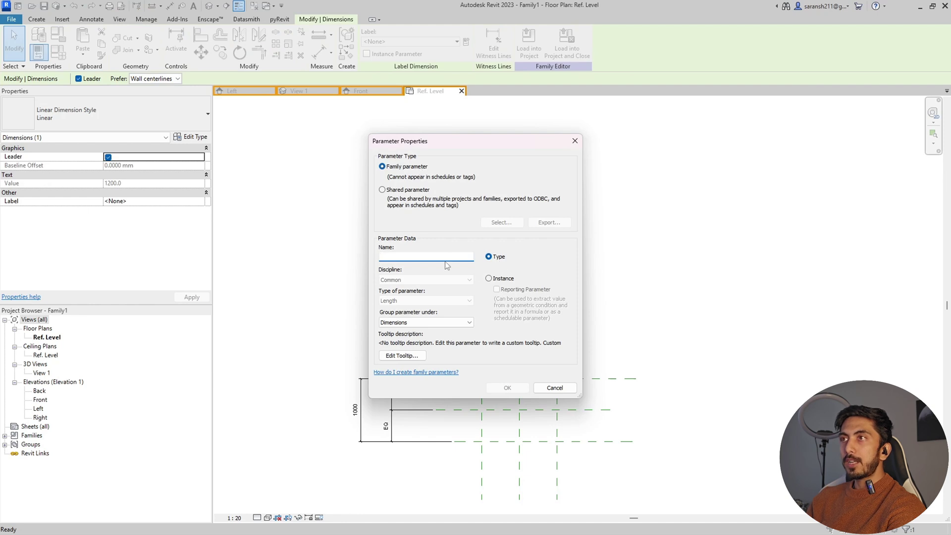
key("Caps_Lock")
type("W")
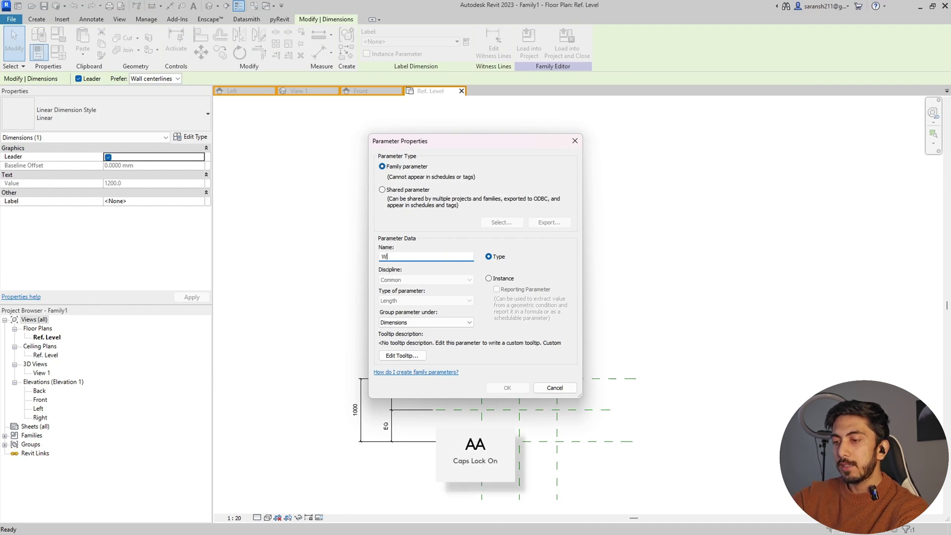
type("idth")
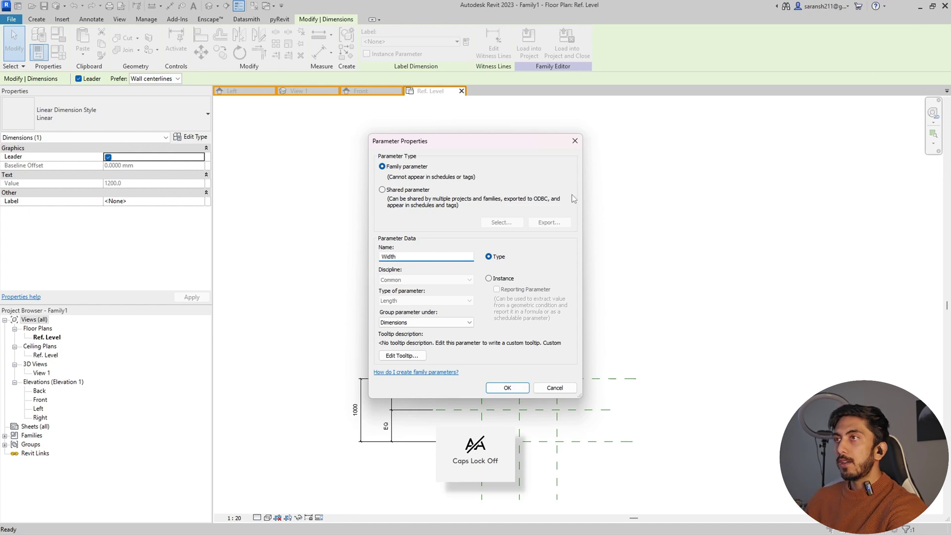
left_click(507, 387)
left_click(452, 395)
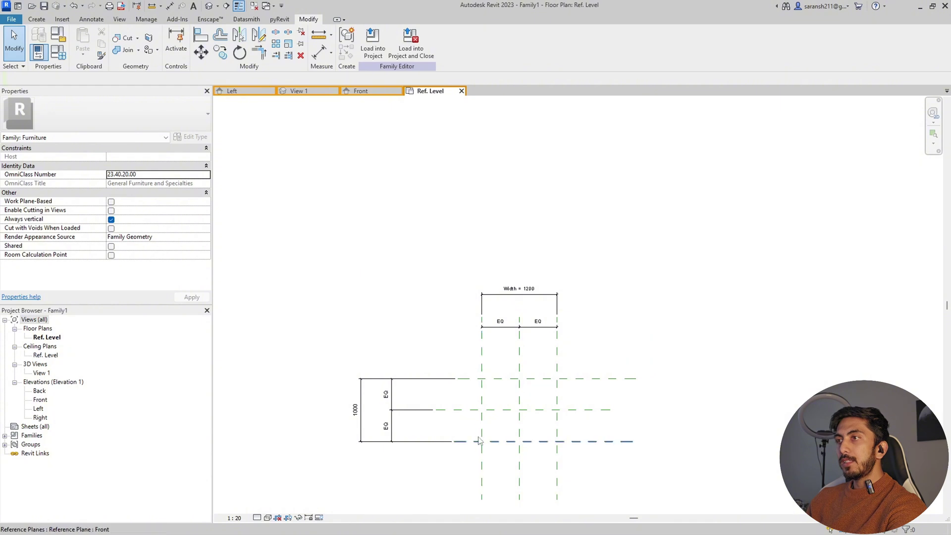
Step: Label the overall 1000 dimension with a new Depth type parameter
left_click(361, 406)
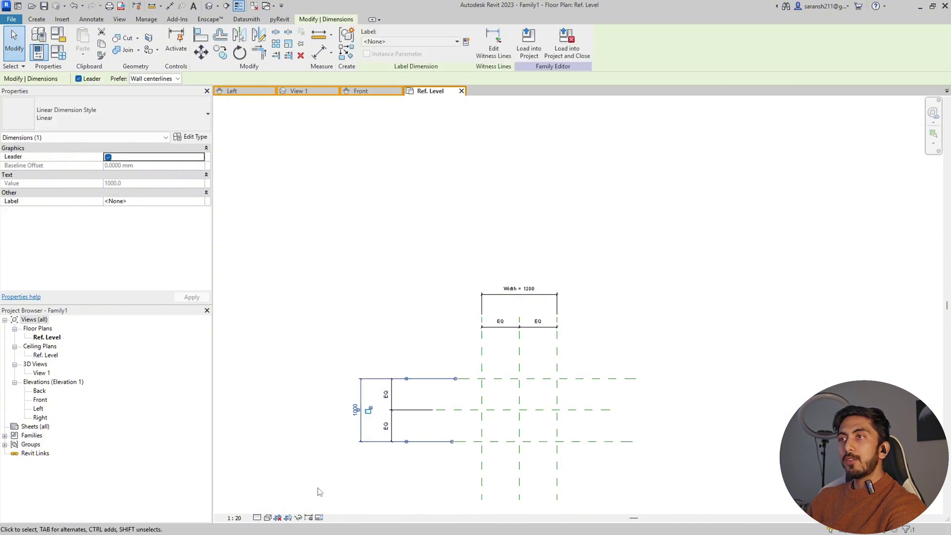
left_click(465, 41)
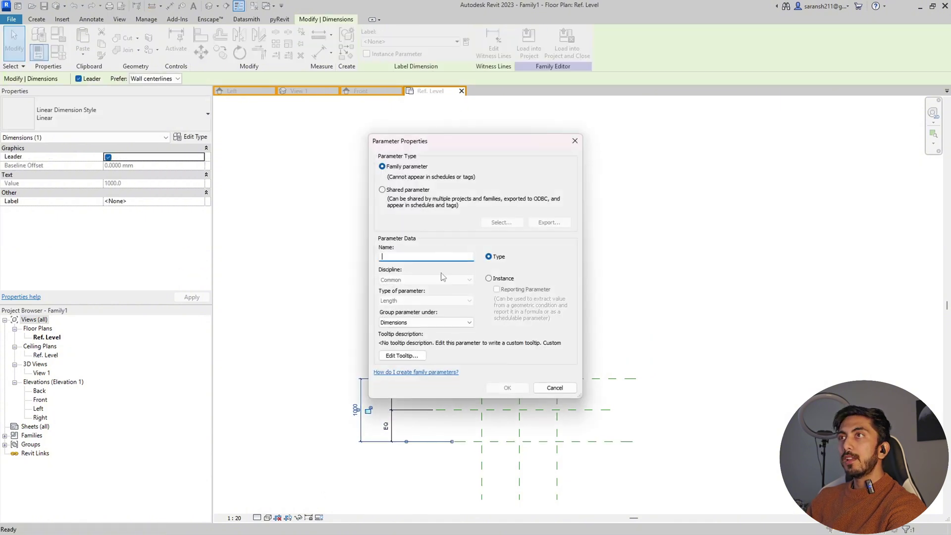
key("Caps_Lock")
type("De")
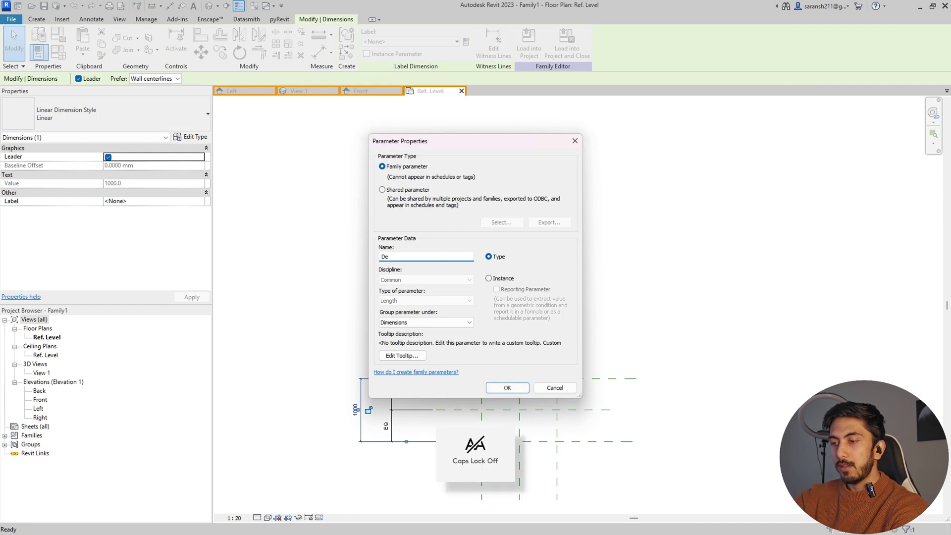
type("pth")
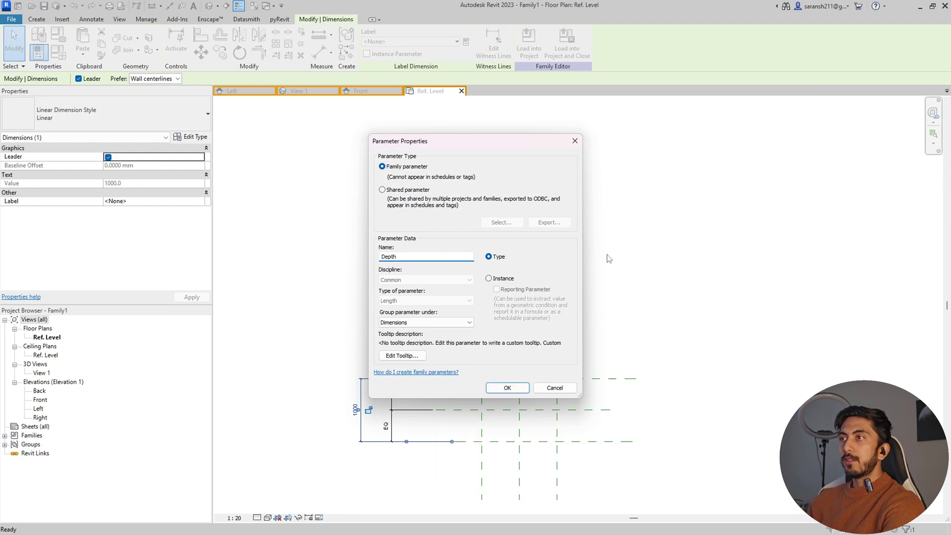
left_click(508, 387)
left_click(643, 314)
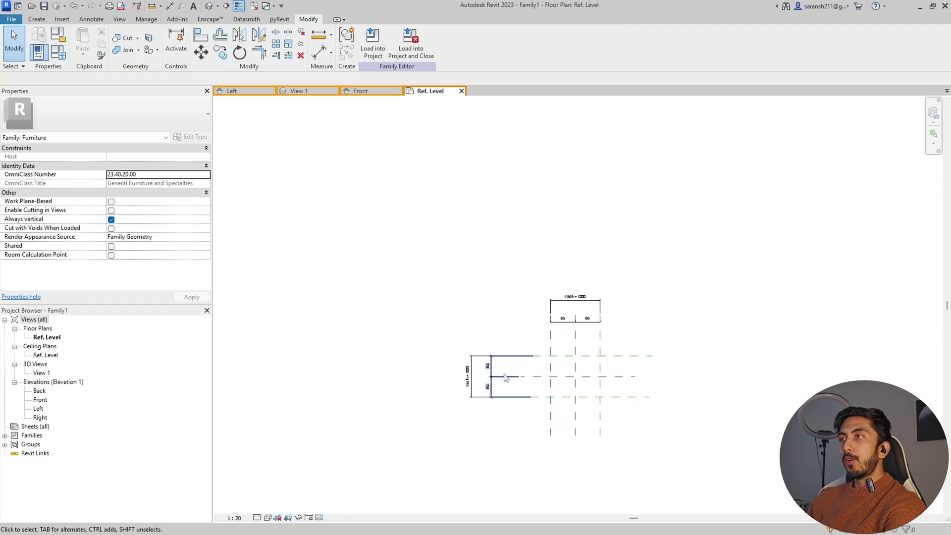
Step: Check in Family Types that Depth is 1000.0 and Width is 1200.0, then close it
scroll(520, 357, "up", 2)
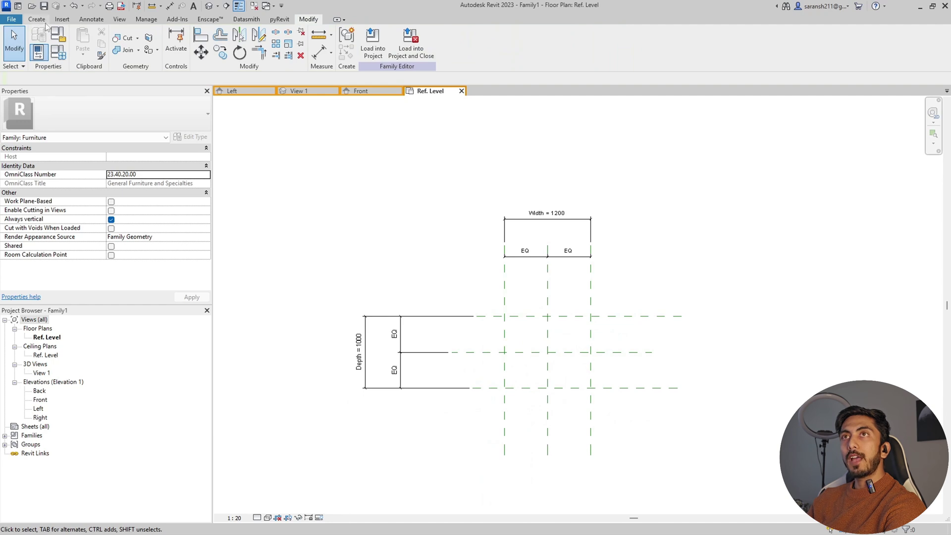
left_click(59, 58)
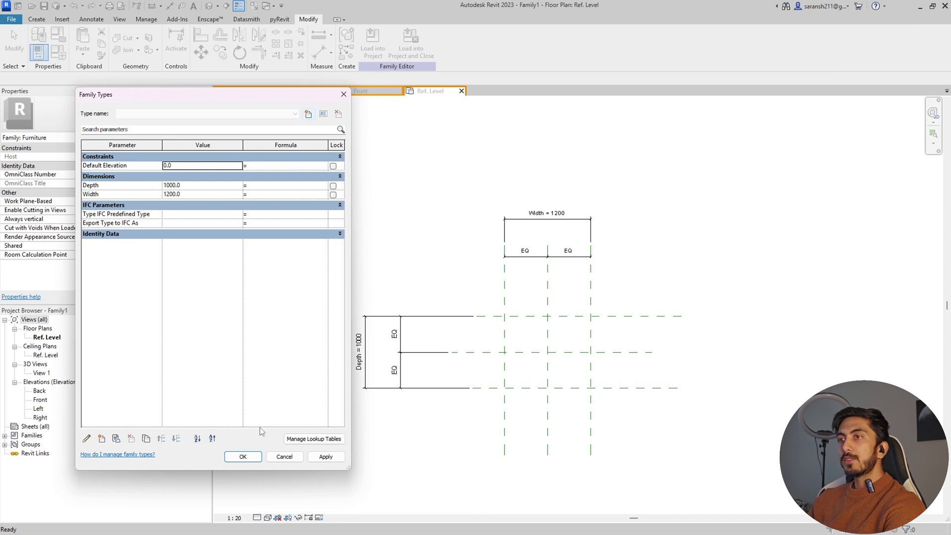
left_click(242, 456)
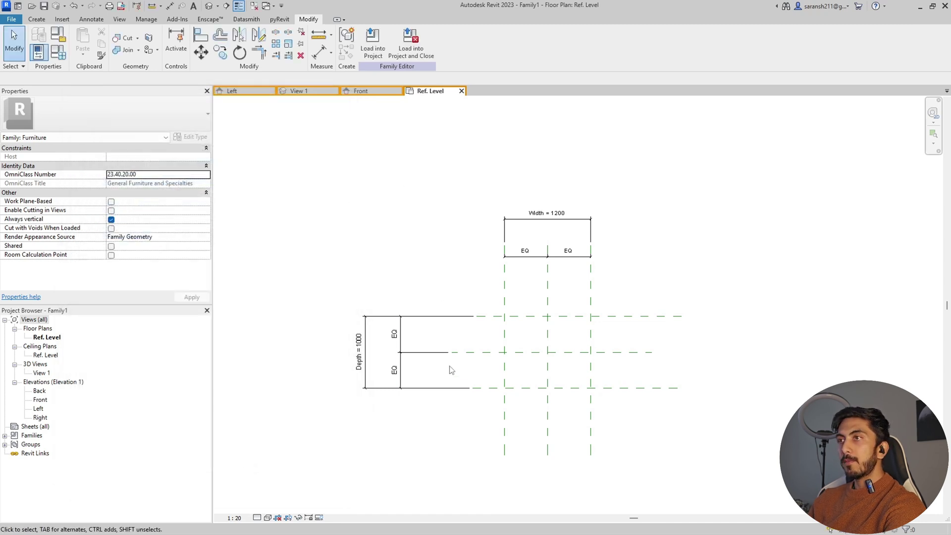
scroll(451, 370, "up", 2)
scroll(308, 396, "down", 3)
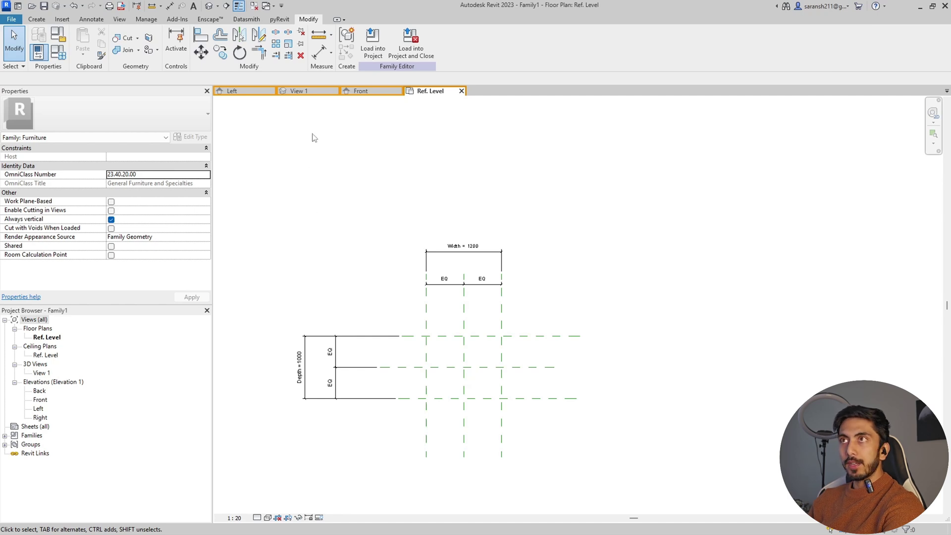
Step: In the Front elevation, add a reference plane offset 750 above Ref. Level
left_click(366, 93)
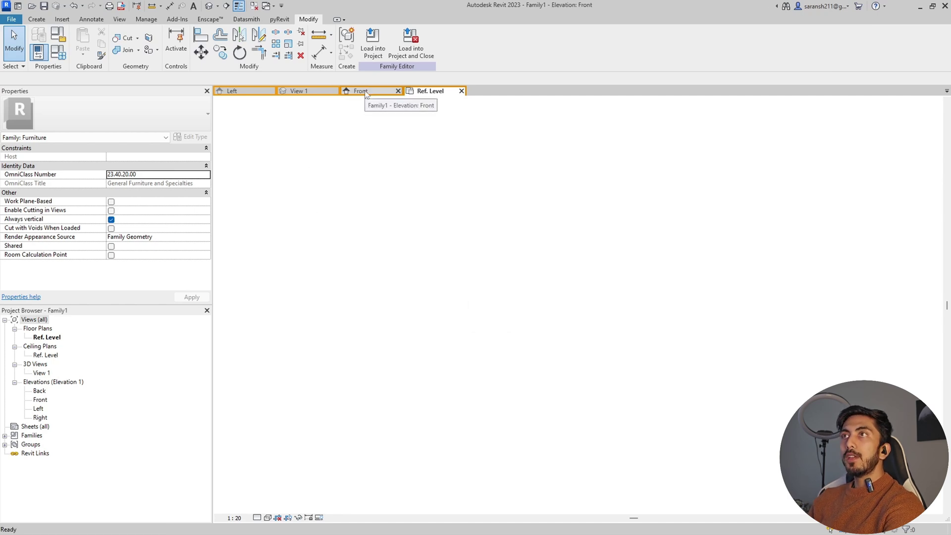
left_click(37, 20)
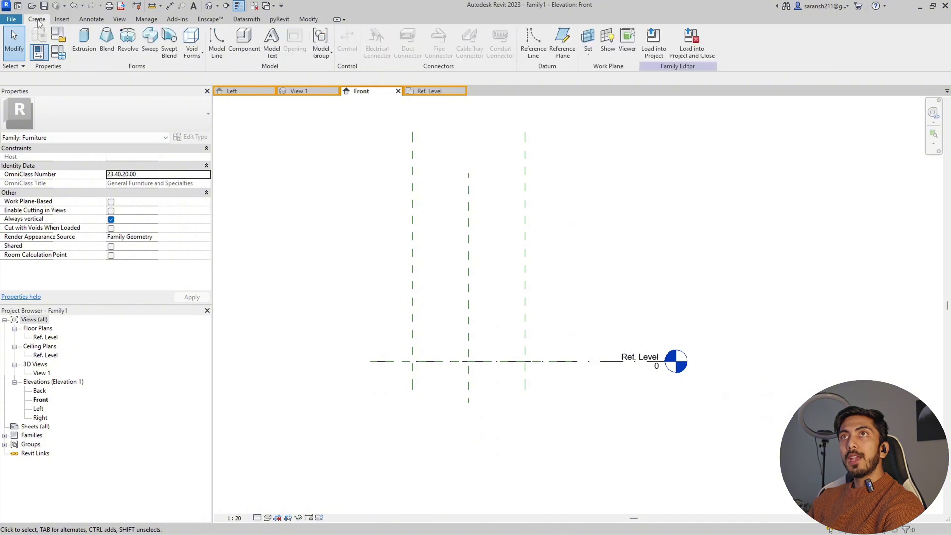
left_click(563, 40)
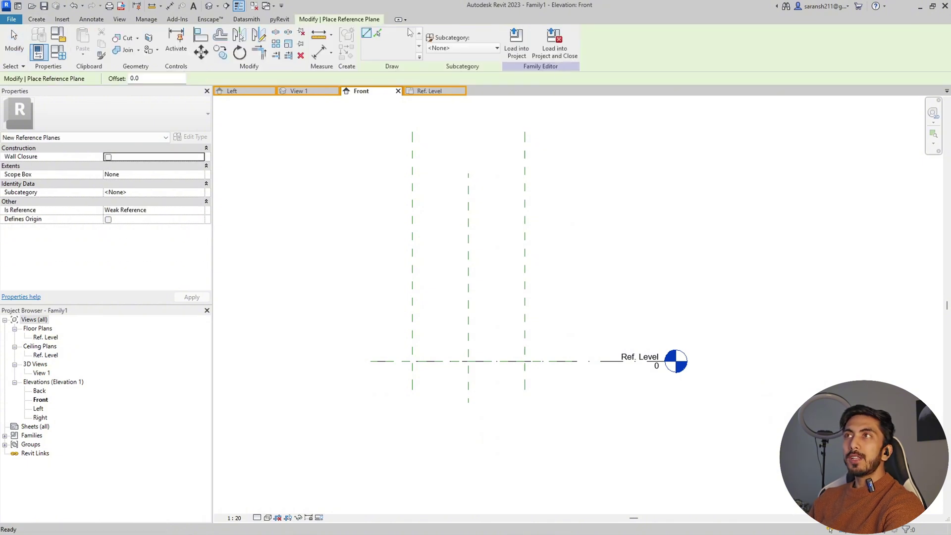
left_click(378, 34)
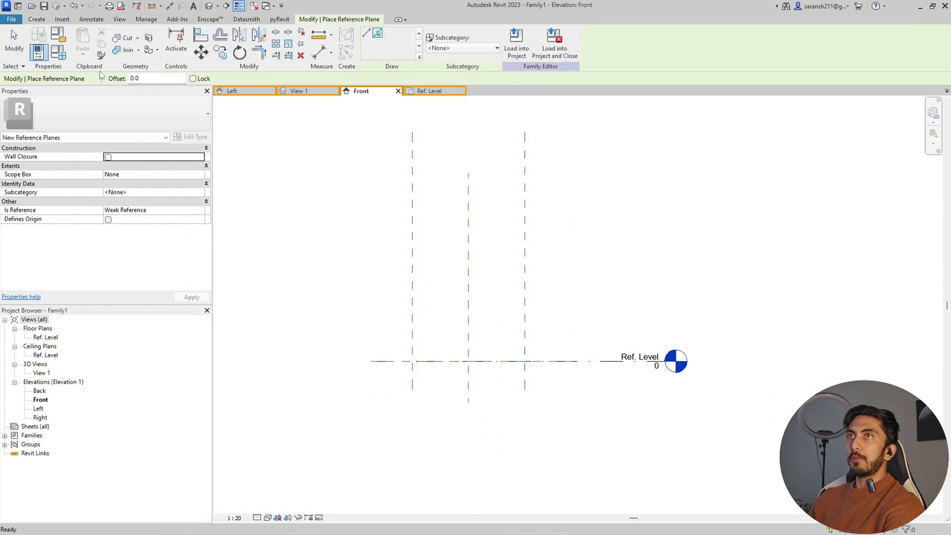
double_click(145, 79)
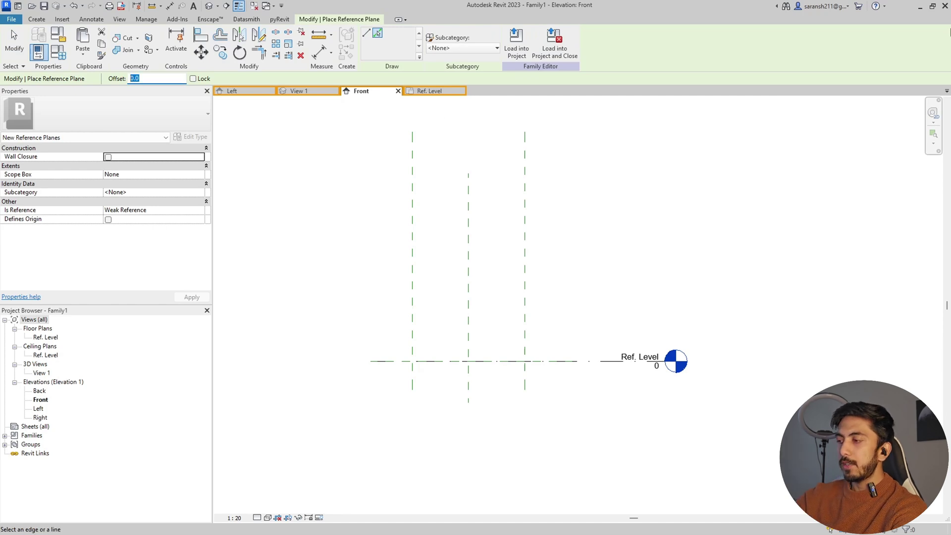
key("Return")
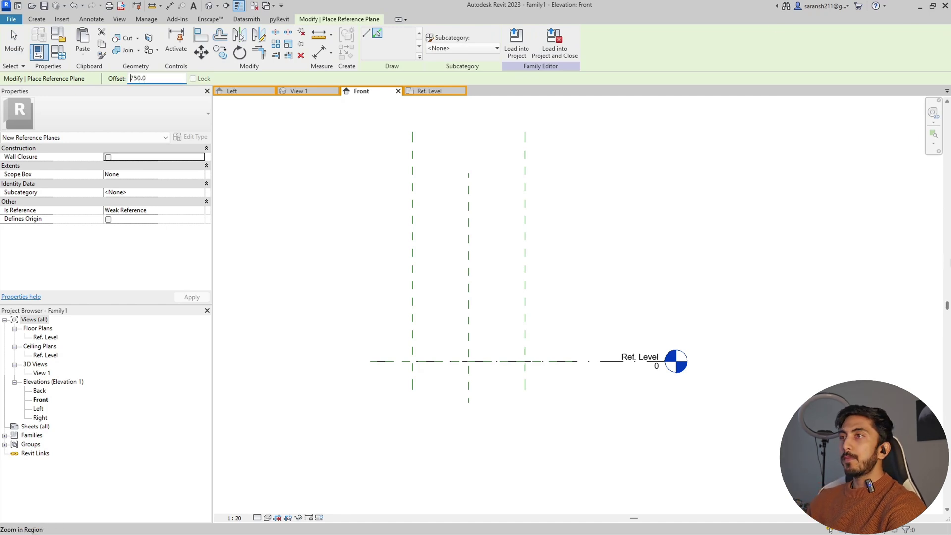
left_click(394, 361)
scroll(479, 325, "down", 2)
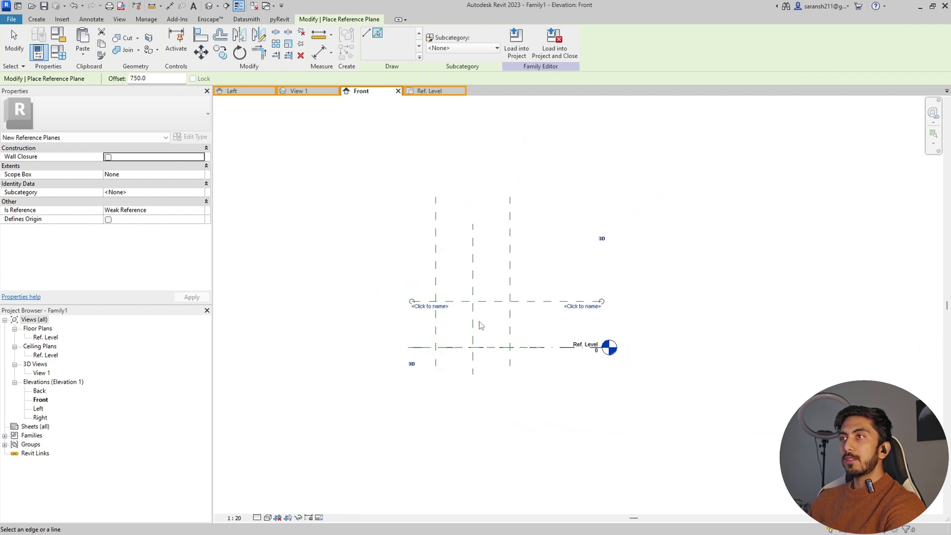
key("Escape")
Step: Set the new plane's Is Reference to Top and name it Top
left_click(459, 301)
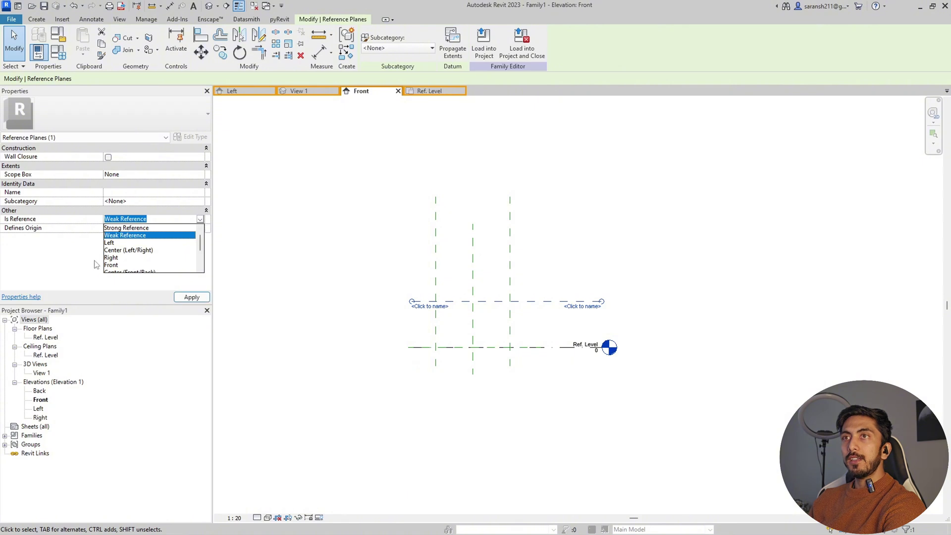
scroll(127, 261, "down", 2)
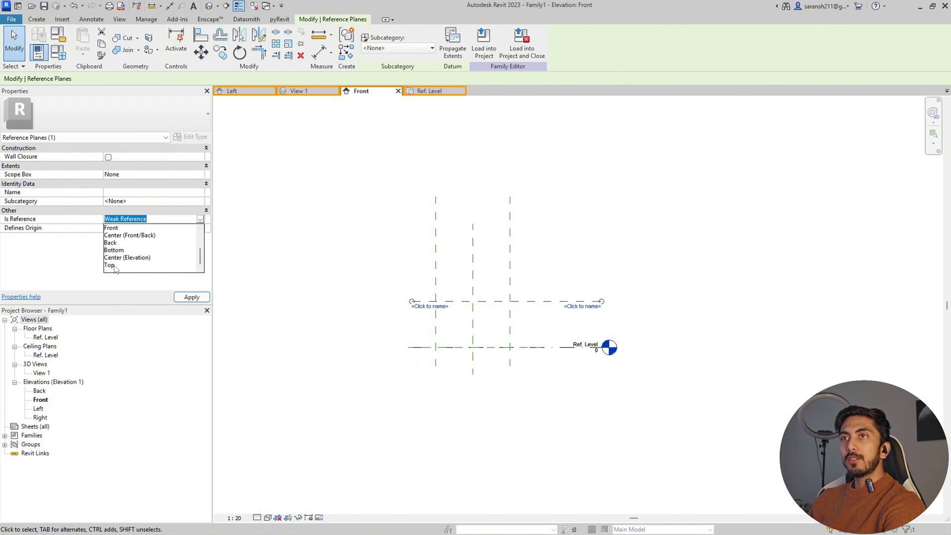
left_click(110, 265)
left_click(173, 196)
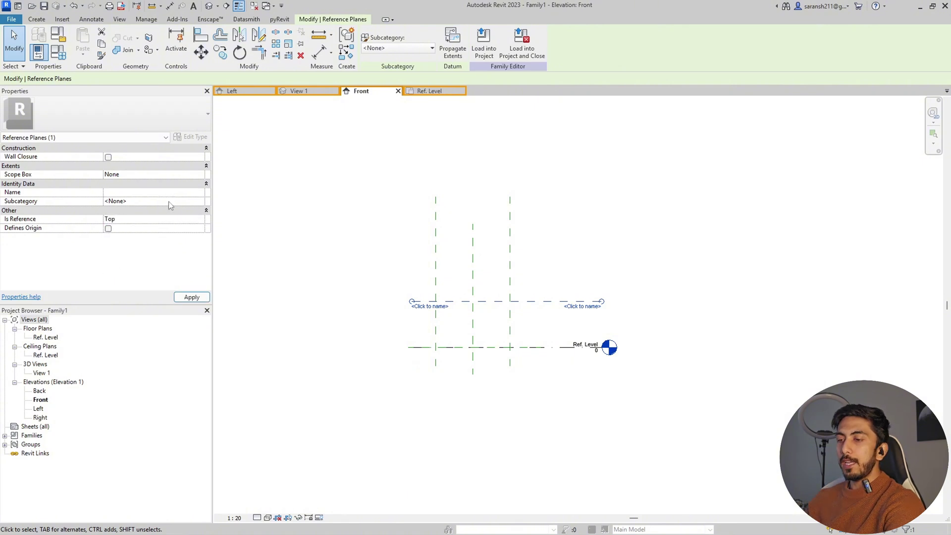
key("Caps_Lock")
type("T")
key("Caps_Lock")
type("o")
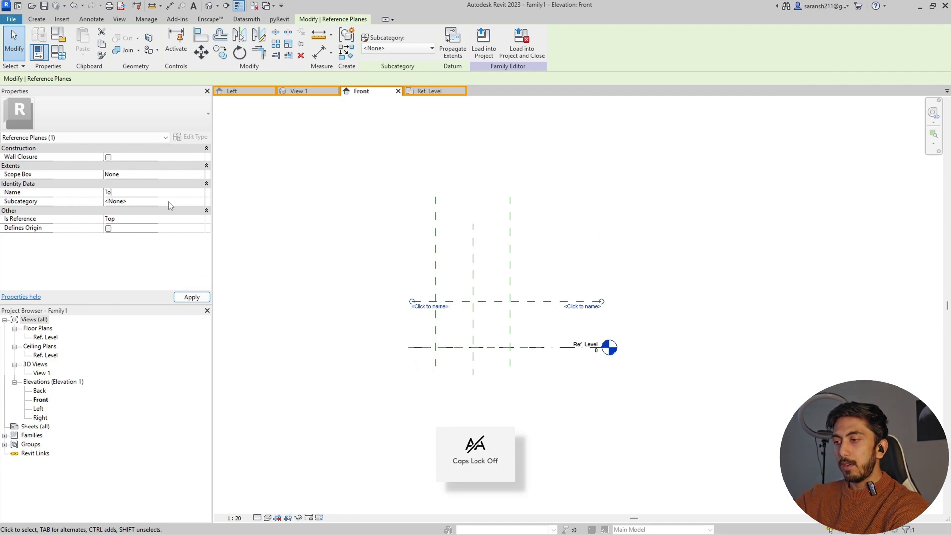
type("p")
left_click(290, 221)
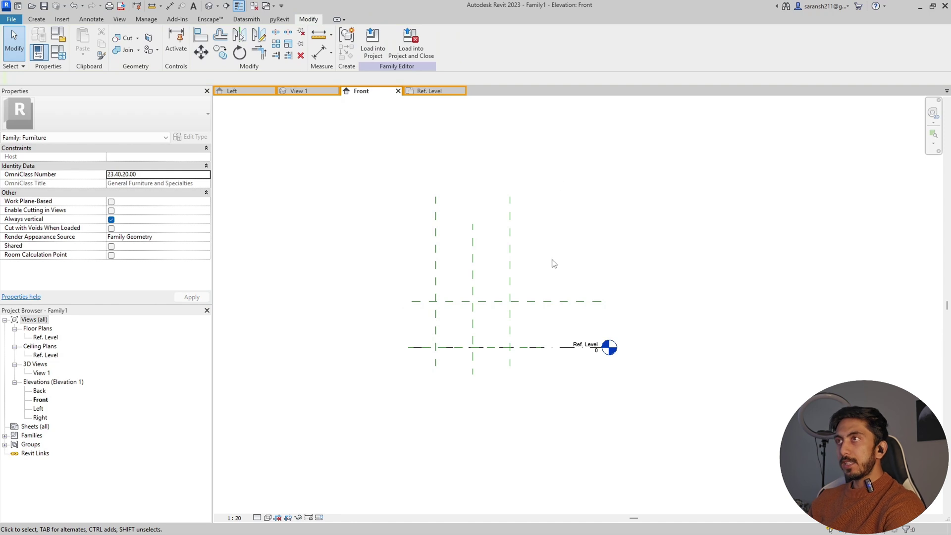
Step: Add a 750 aligned dimension from Ref. Level to the Top plane
left_click(169, 5)
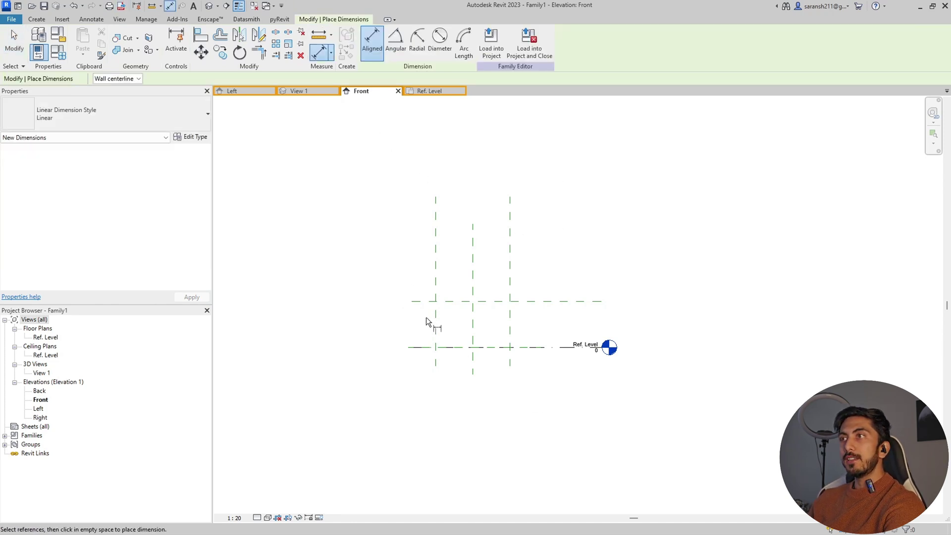
scroll(431, 384, "up", 3)
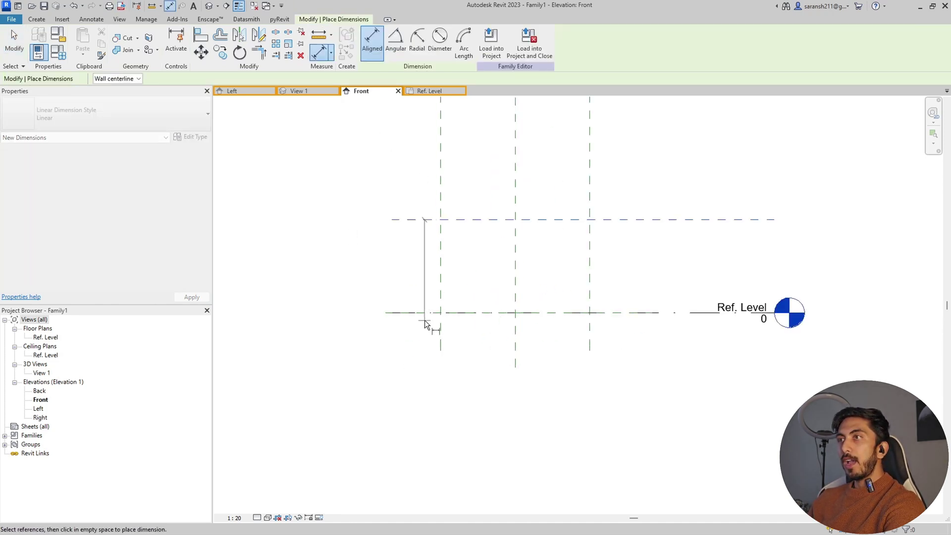
left_click(433, 314)
scroll(393, 361, "down", 2)
left_click(359, 358)
scroll(384, 302, "up", 4)
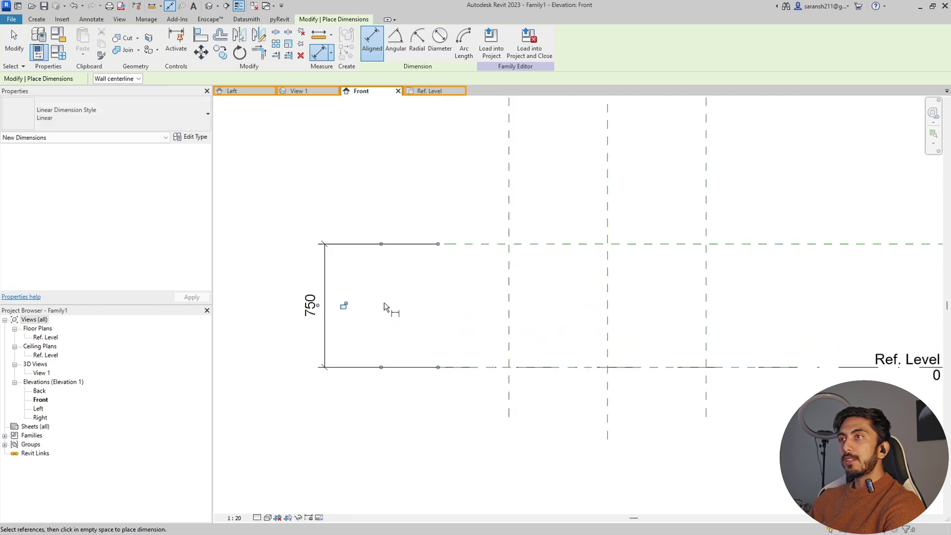
key("Escape")
Step: Label the 750 dimension with a new Height type parameter
left_click(317, 272)
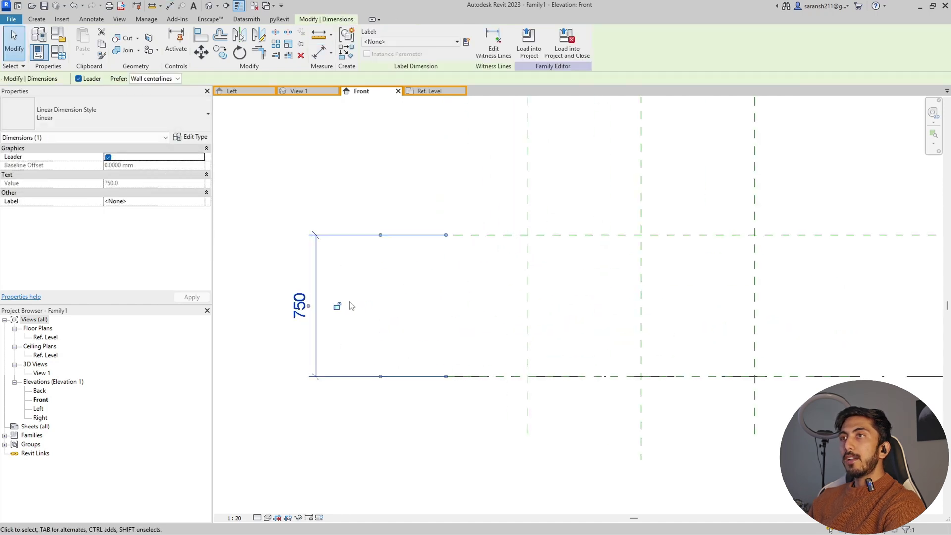
scroll(389, 334, "down", 2)
left_click(466, 41)
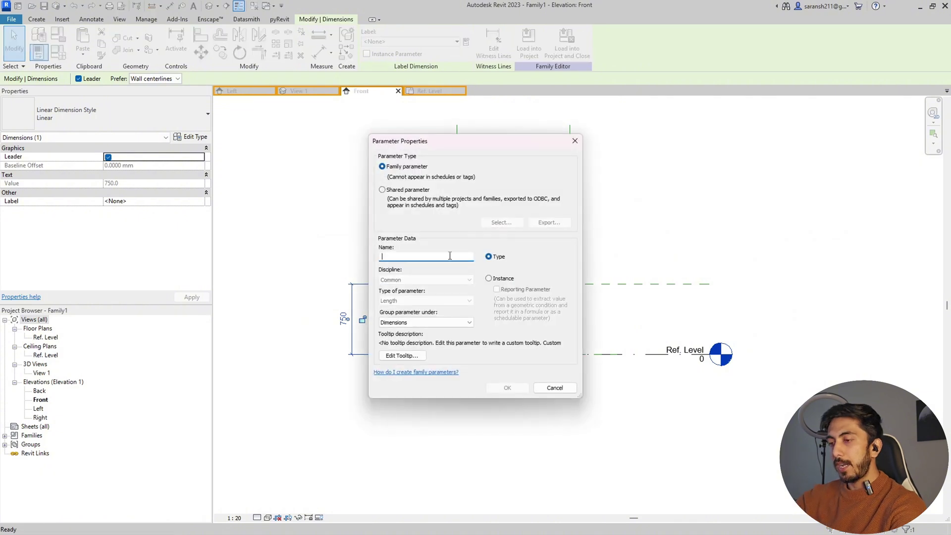
key("Caps_Lock")
type("Heigh")
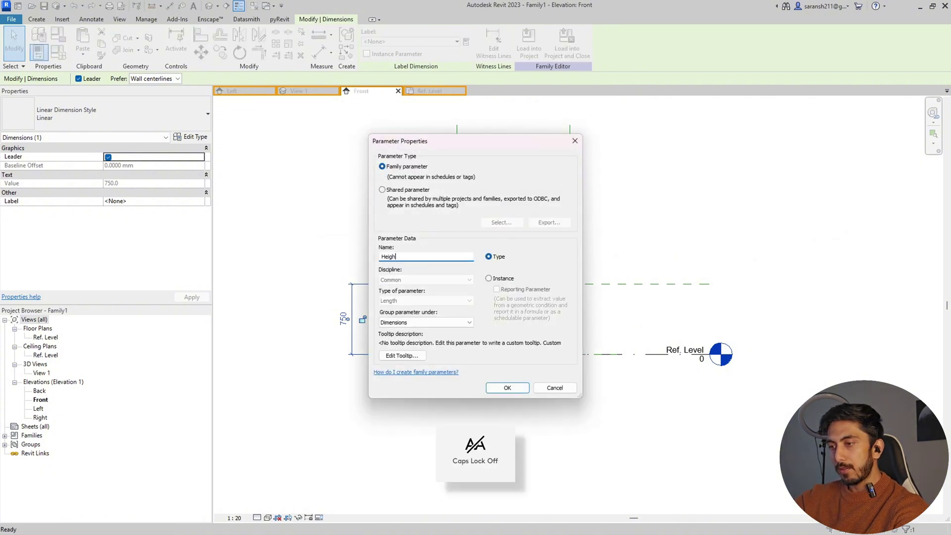
type("t")
left_click(507, 387)
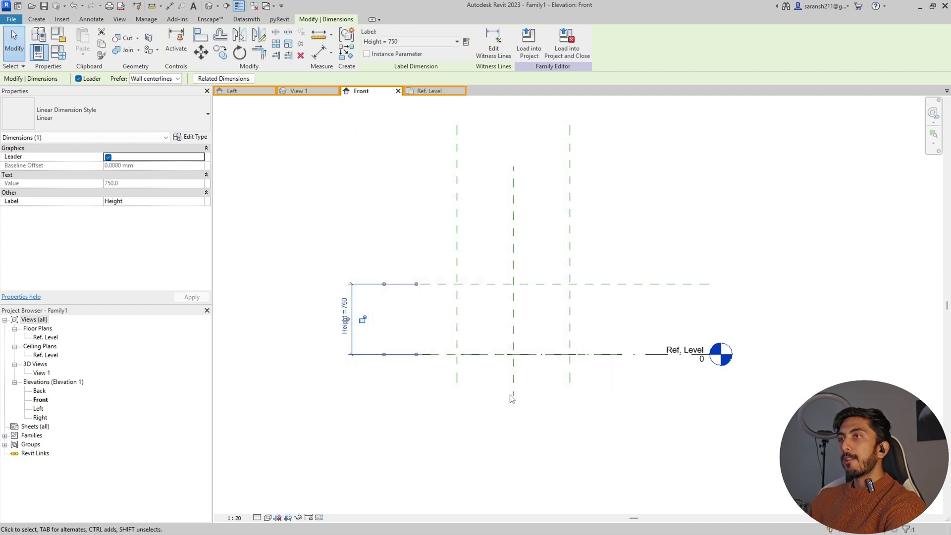
left_click(421, 413)
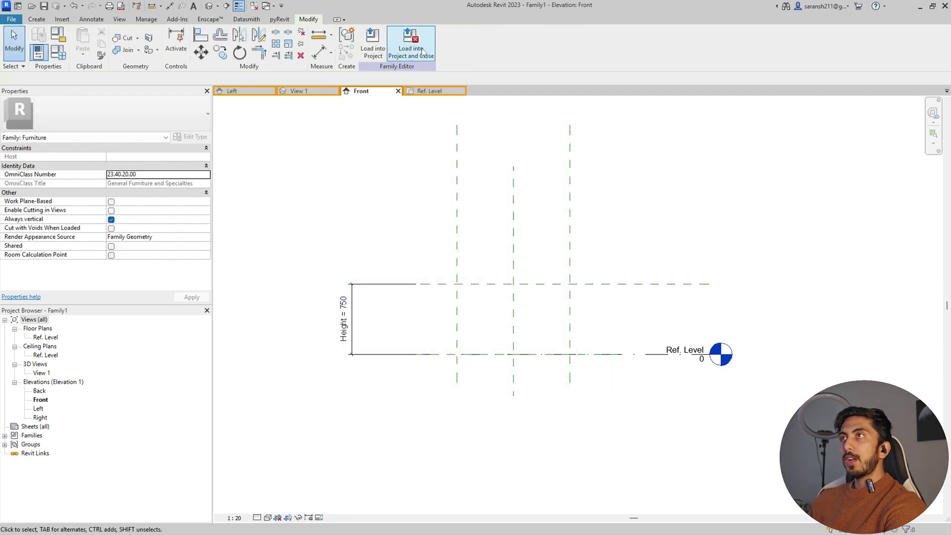
Step: Return to the Ref. Level floor plan showing the Width 1200 and Depth 1000 planes
left_click(442, 93)
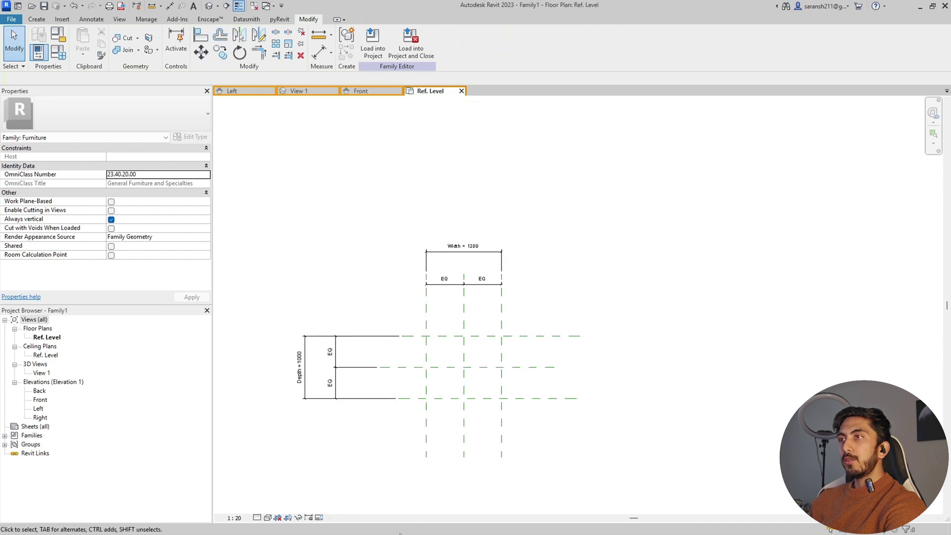
scroll(493, 476, "up", 1)
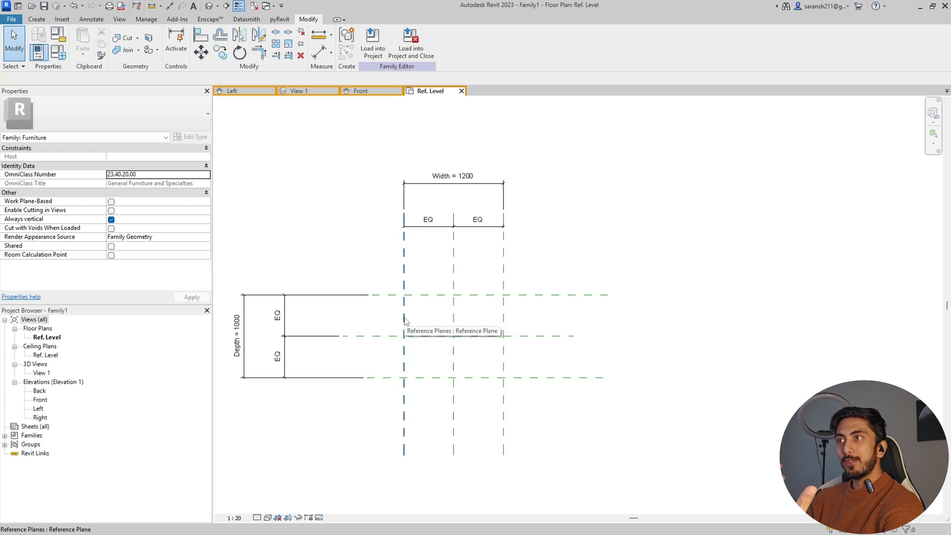
left_click(39, 20)
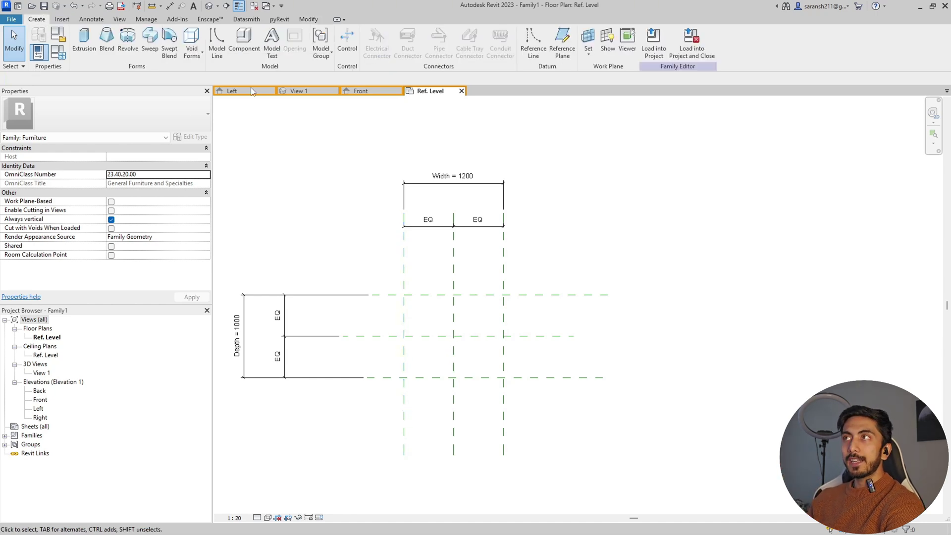
Step: Start Reference Plane in Pick Lines mode with a 50.0 mm offset
left_click(562, 42)
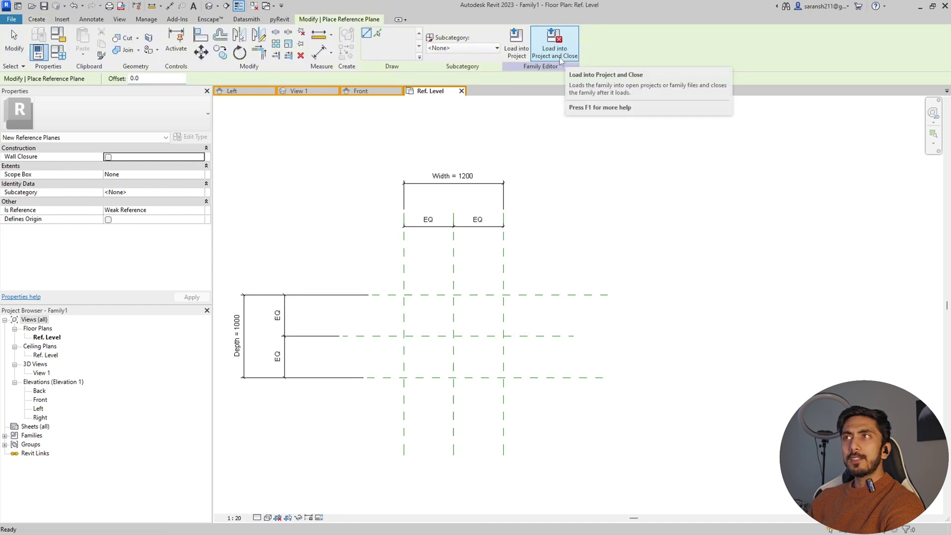
left_click(379, 34)
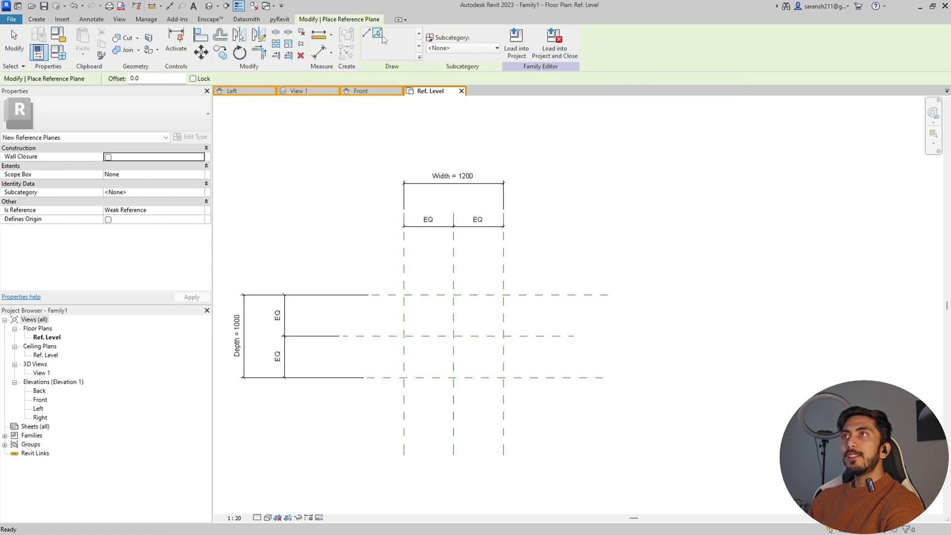
double_click(138, 78)
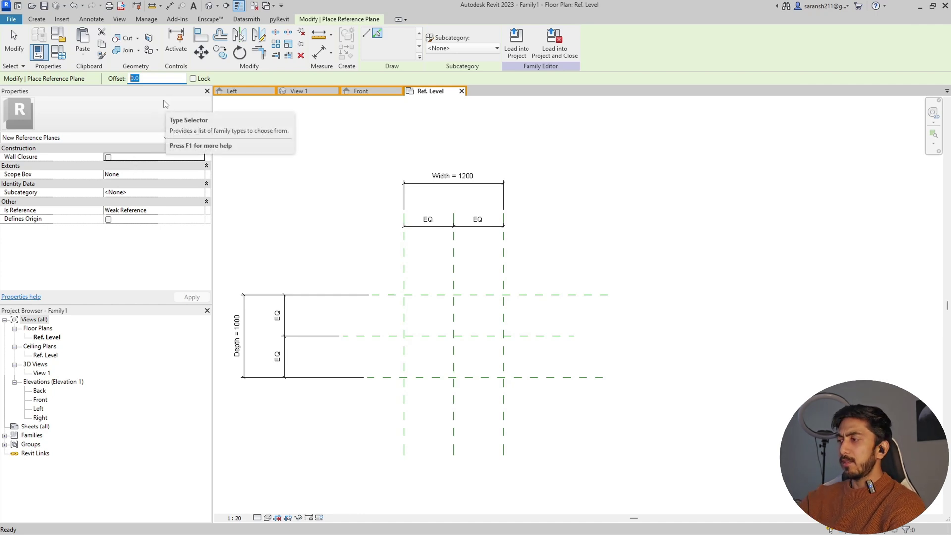
type("50.0")
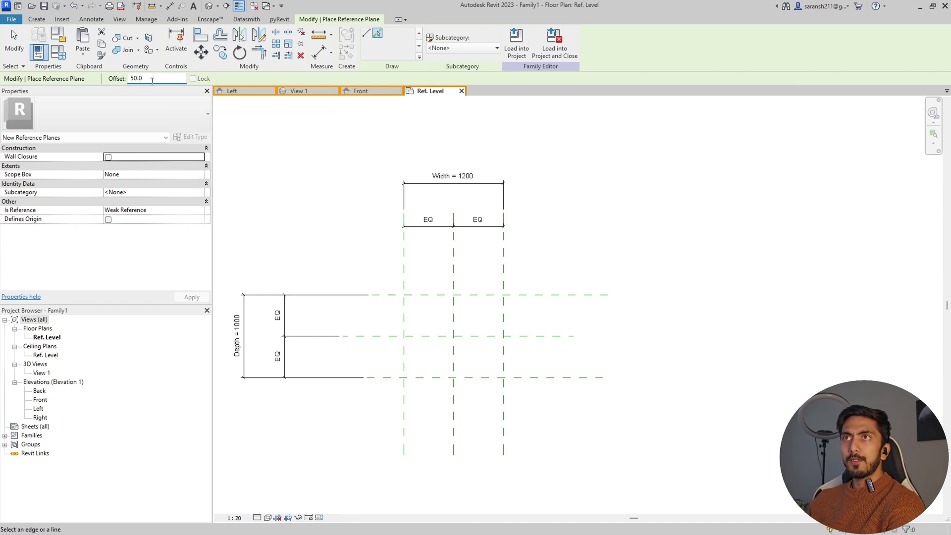
Step: Place offset planes 50 mm inside the Back, Front, left and right planes
left_click(390, 299)
scroll(399, 379, "up", 3)
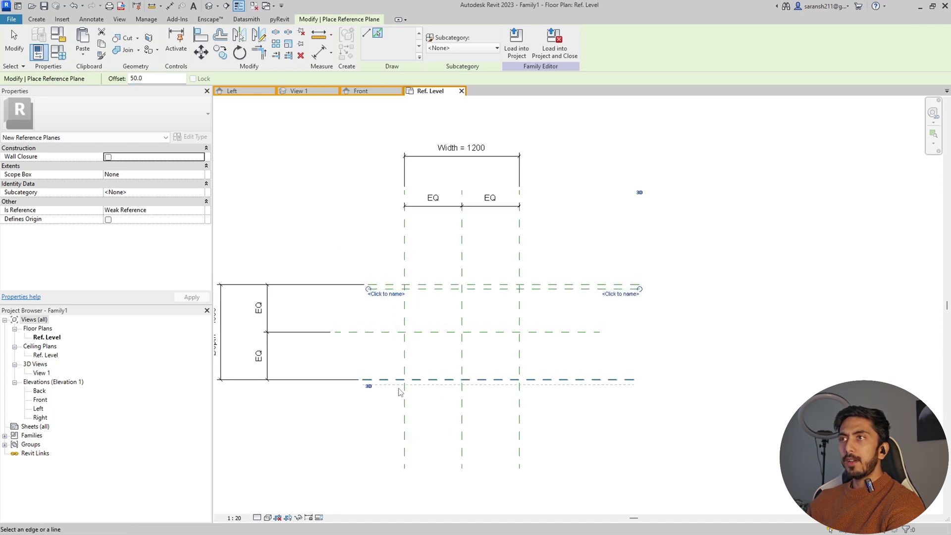
left_click(394, 372)
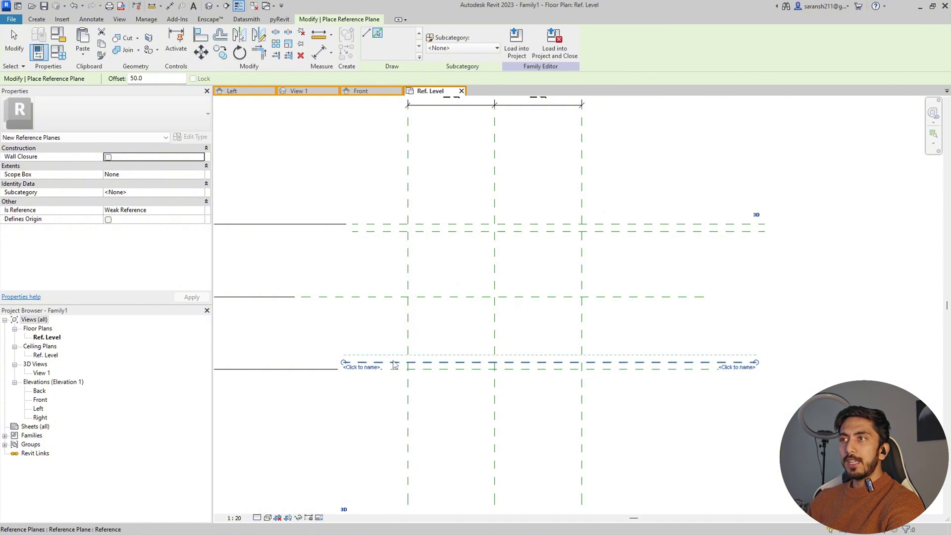
scroll(397, 366, "down", 2)
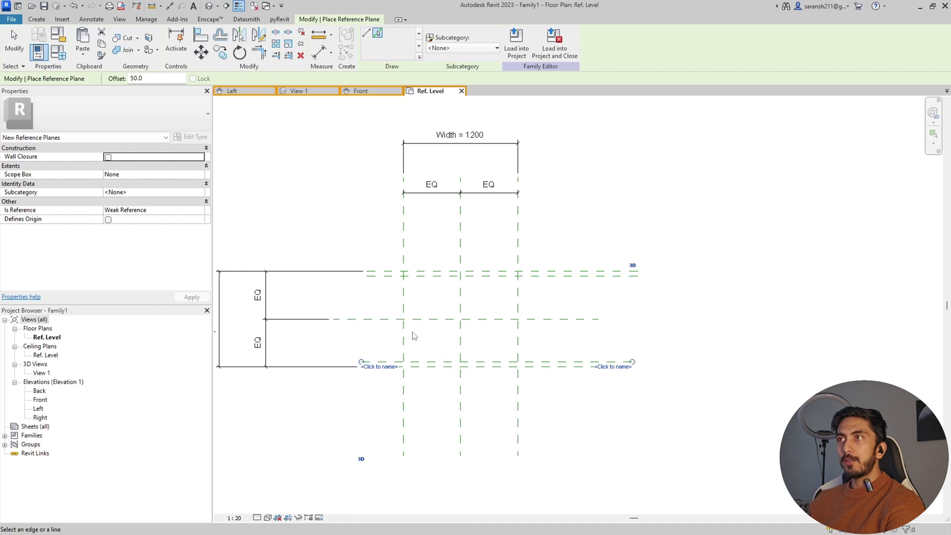
scroll(402, 318, "up", 2)
left_click(405, 347)
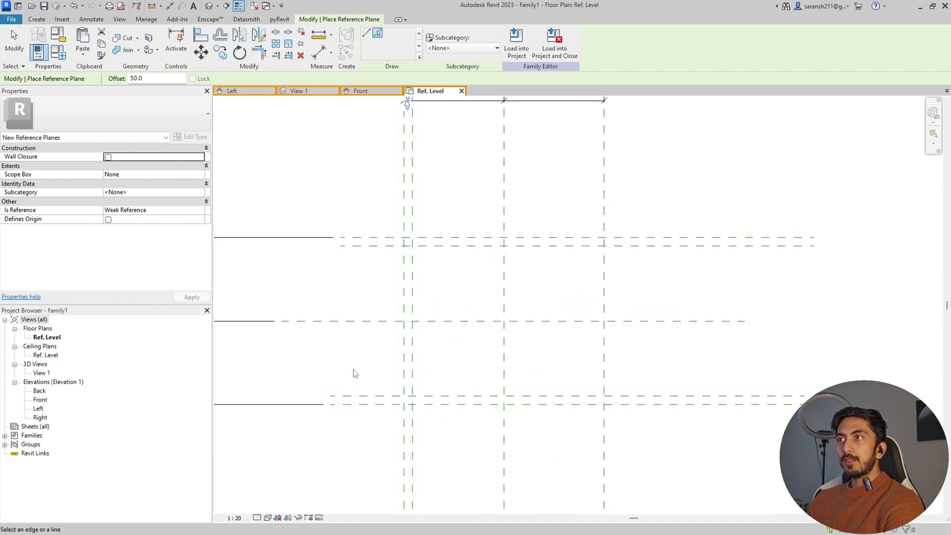
scroll(354, 374, "down", 2)
left_click(517, 362)
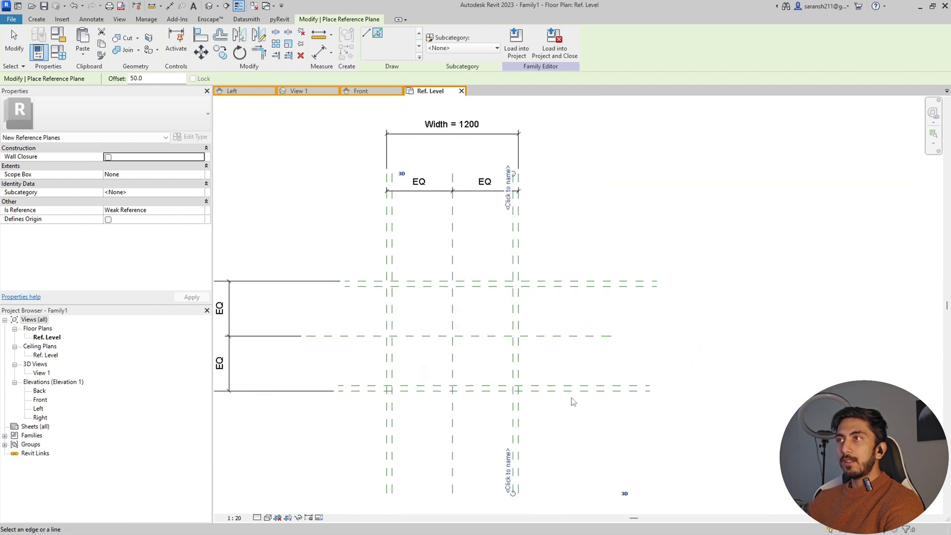
left_click(11, 19)
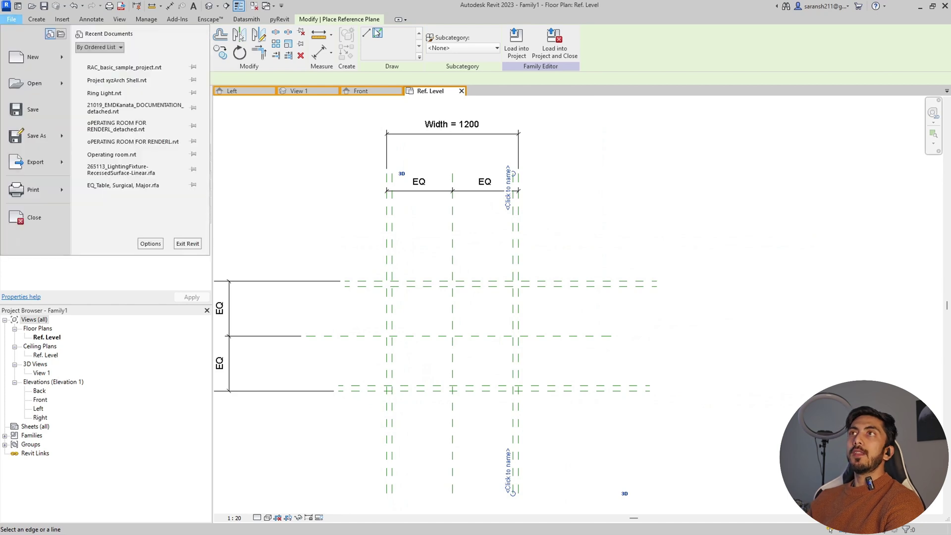
Step: With Aligned Dimension, dimension the 50 gap between the Back plane and its inset plane
left_click(169, 6)
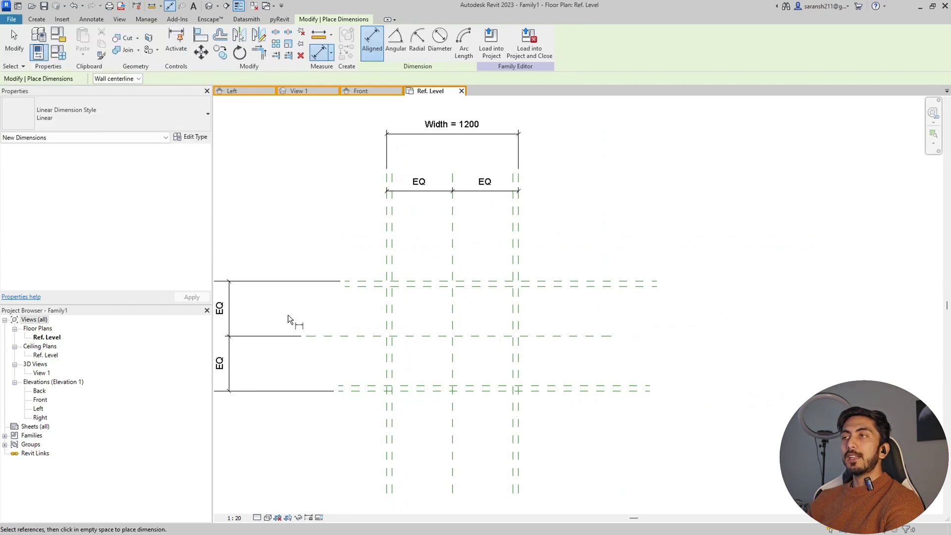
scroll(388, 301, "up", 2)
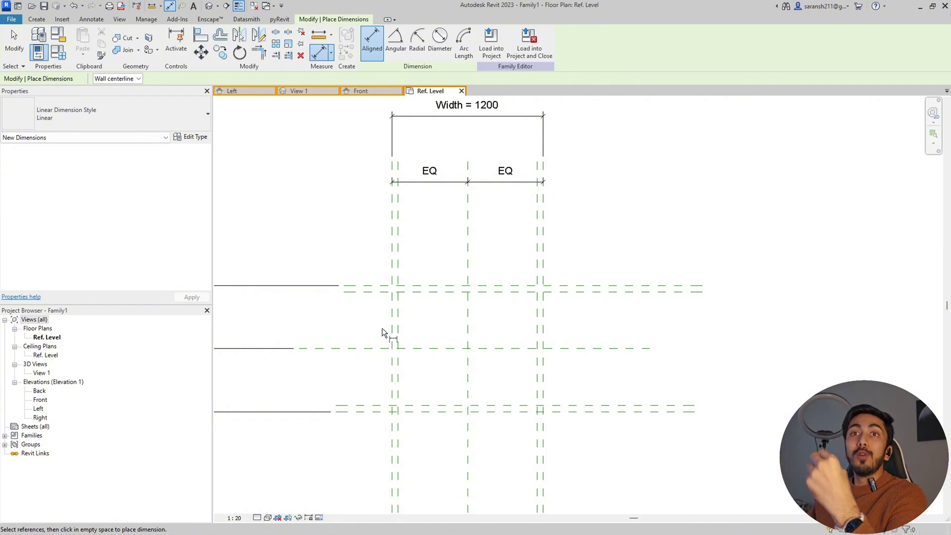
scroll(379, 292, "up", 2)
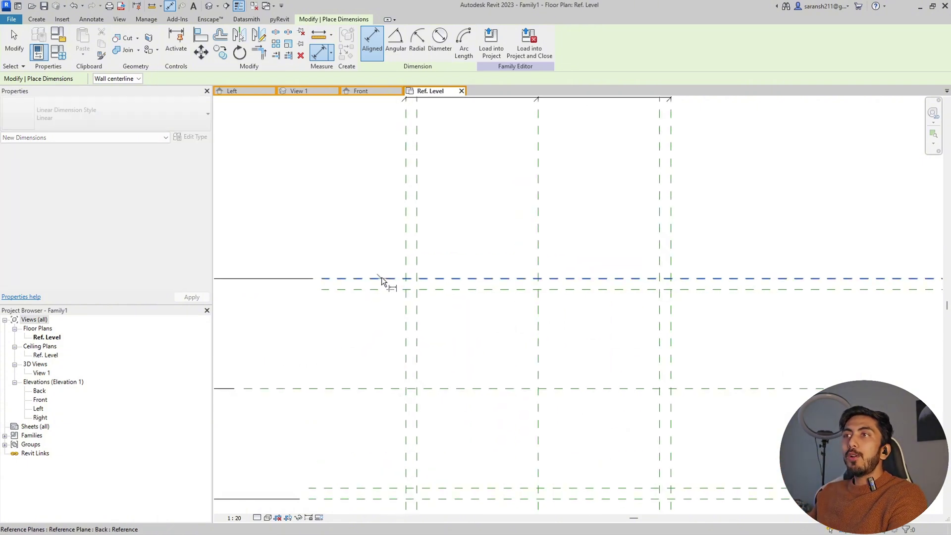
left_click(382, 277)
scroll(382, 287, "up", 2)
left_click(368, 290)
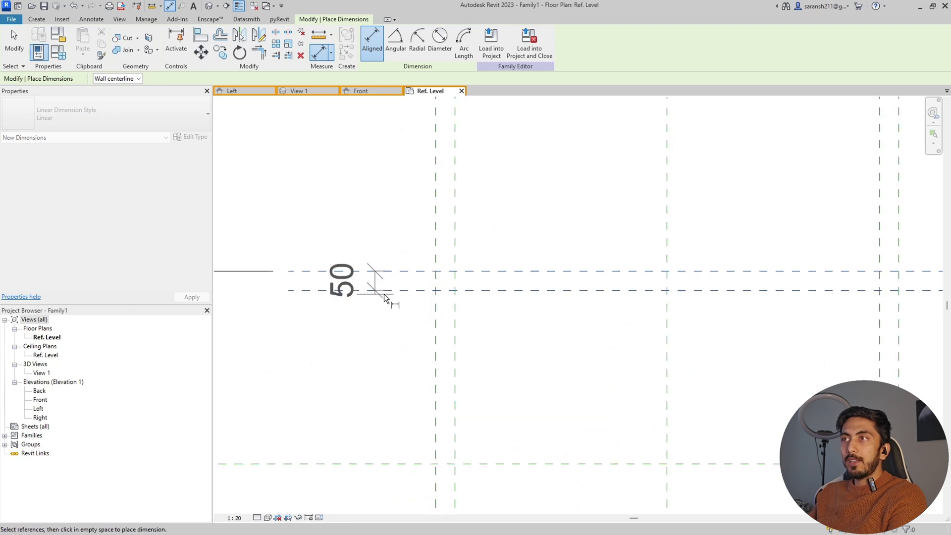
scroll(385, 293, "down", 2)
left_click(414, 278)
Step: Dimension the left and right 50 gaps, then exit dimensioning
scroll(421, 262, "down", 2)
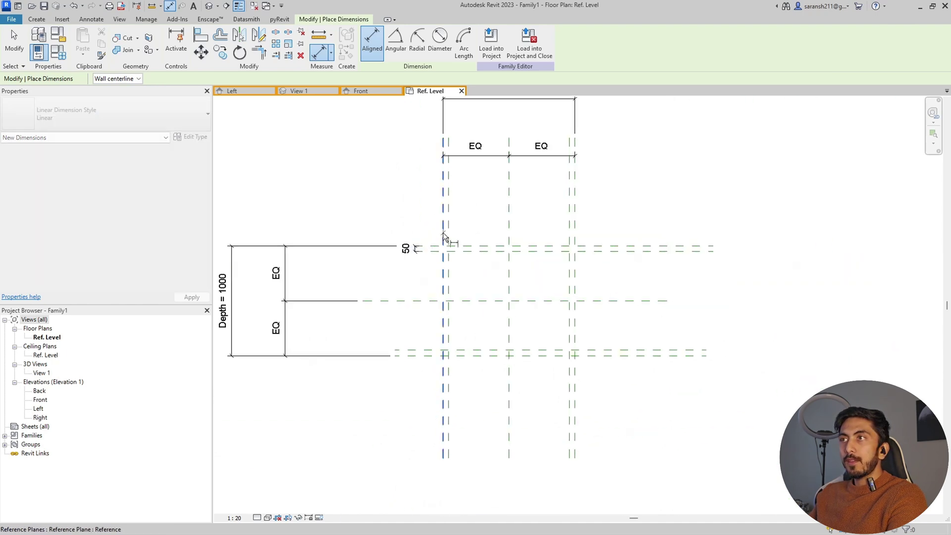
left_click(444, 237)
left_click(450, 234)
left_click(467, 218)
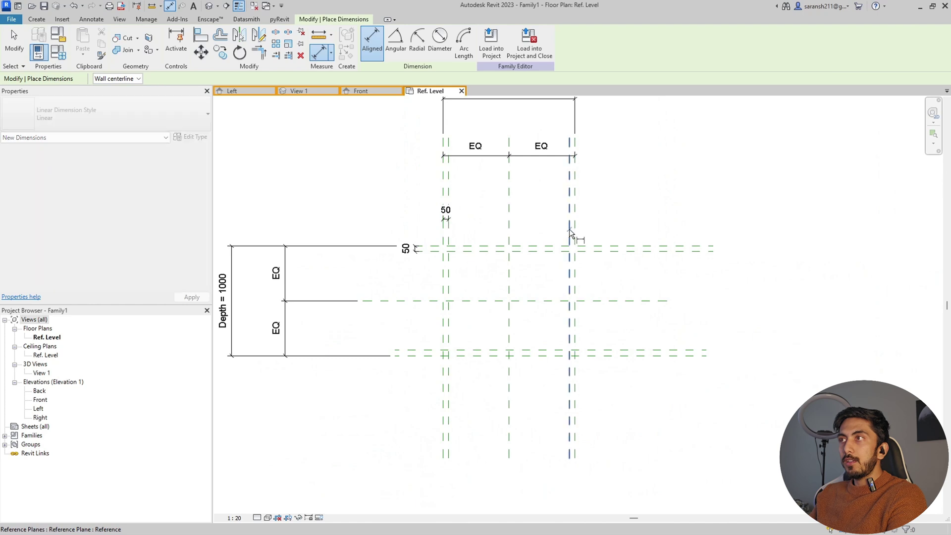
left_click(570, 232)
left_click(574, 219)
left_click(590, 219)
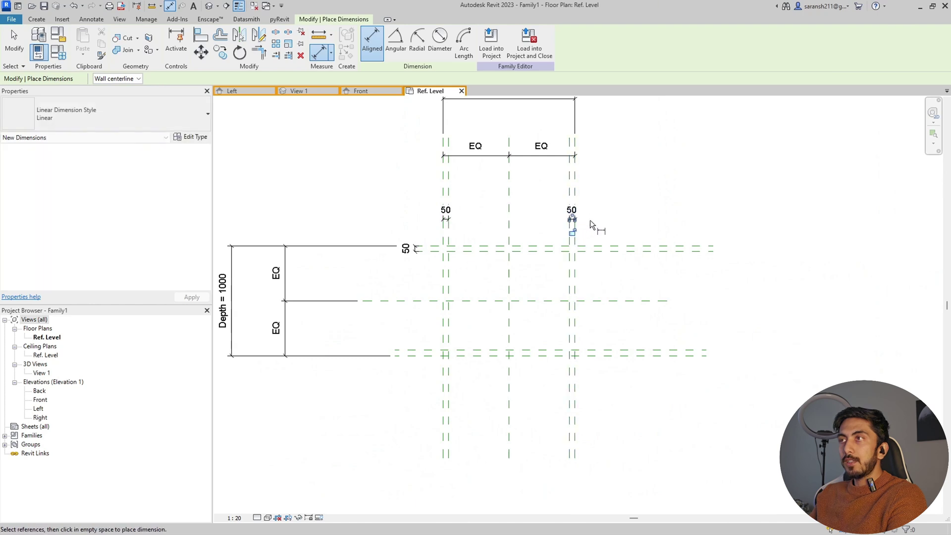
left_click(434, 353)
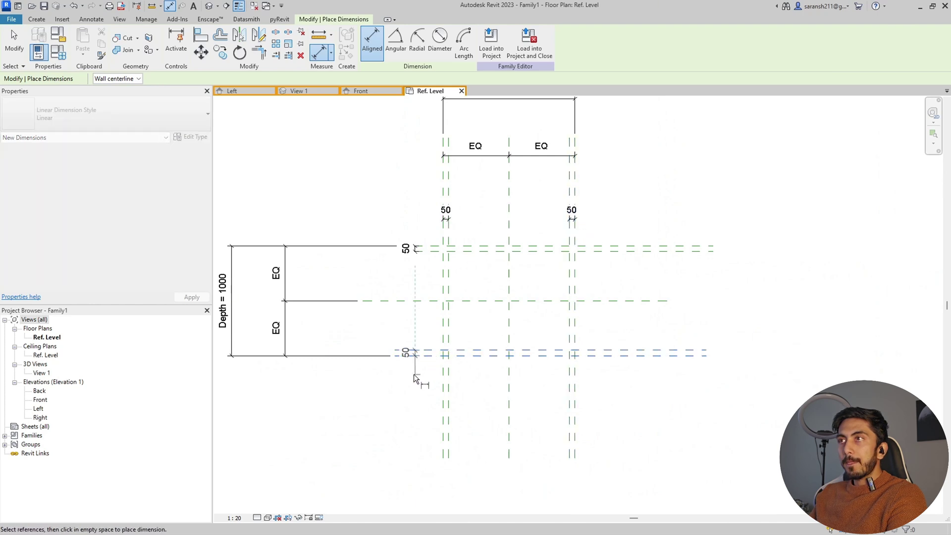
key("Escape")
scroll(448, 333, "up", 2)
Step: Inspect the 50 dimension and reference planes around the Back plane
key("Escape")
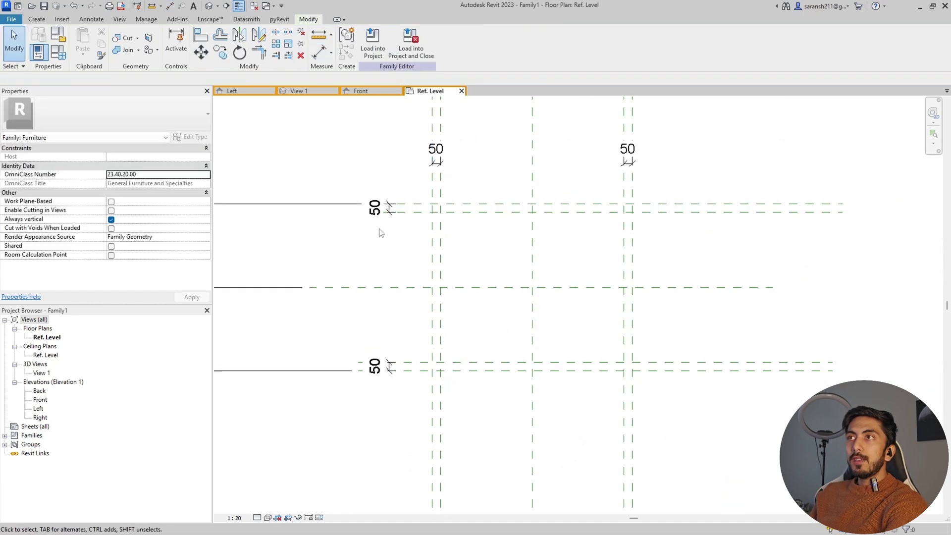
left_click(383, 220)
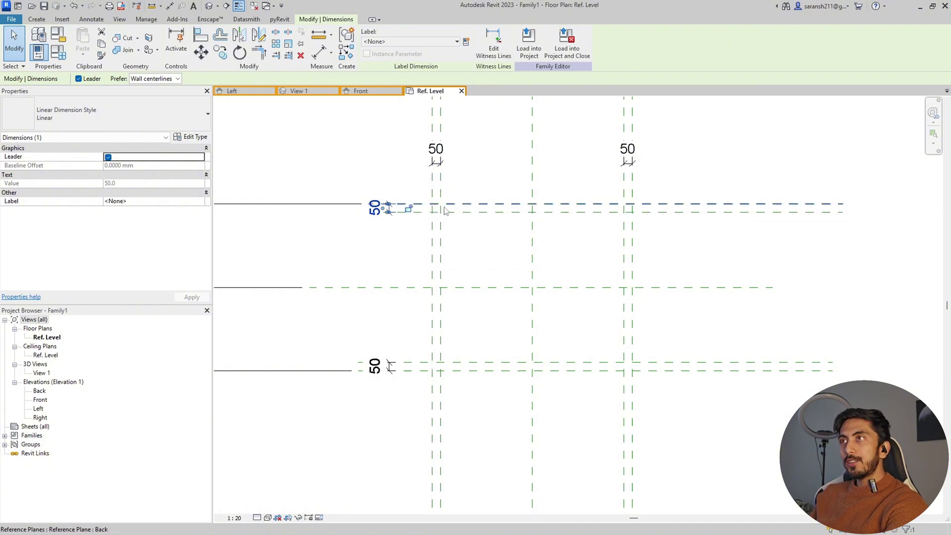
left_click(409, 234)
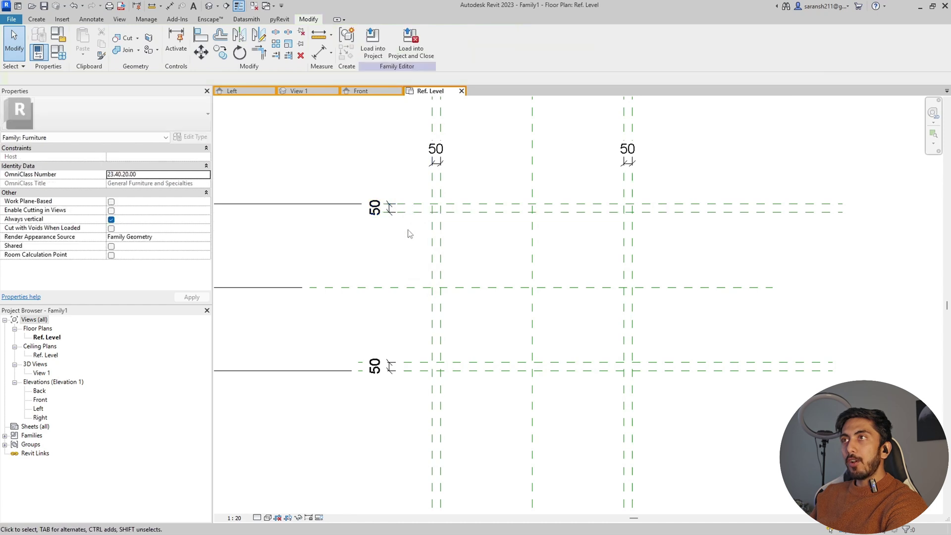
scroll(405, 220, "up", 1)
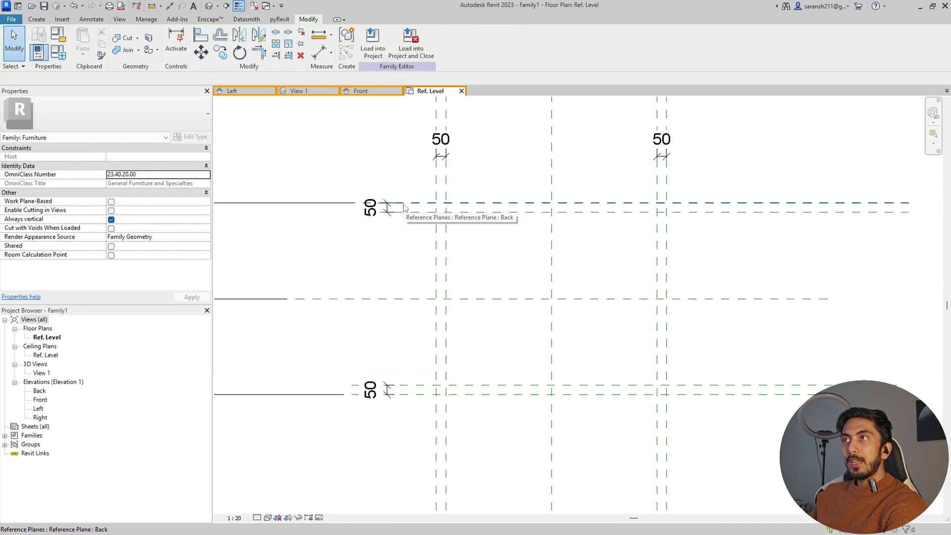
scroll(410, 209, "down", 2)
left_click(409, 206)
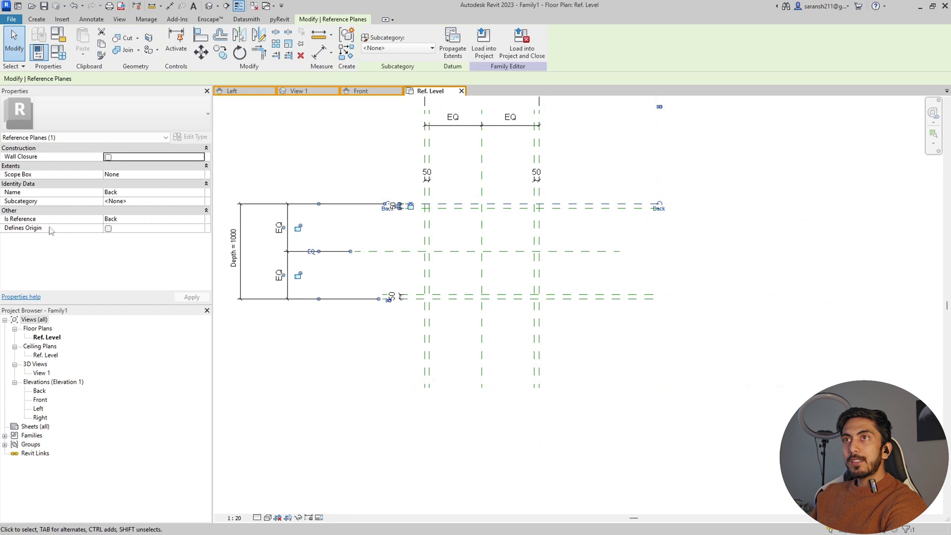
scroll(385, 210, "up", 3)
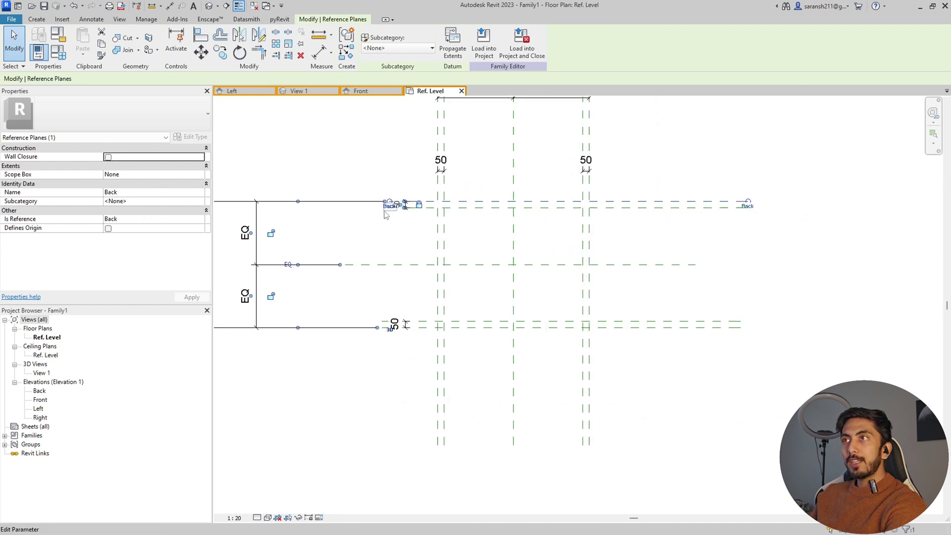
left_click(406, 230)
left_click(441, 217)
scroll(441, 216, "down", 2)
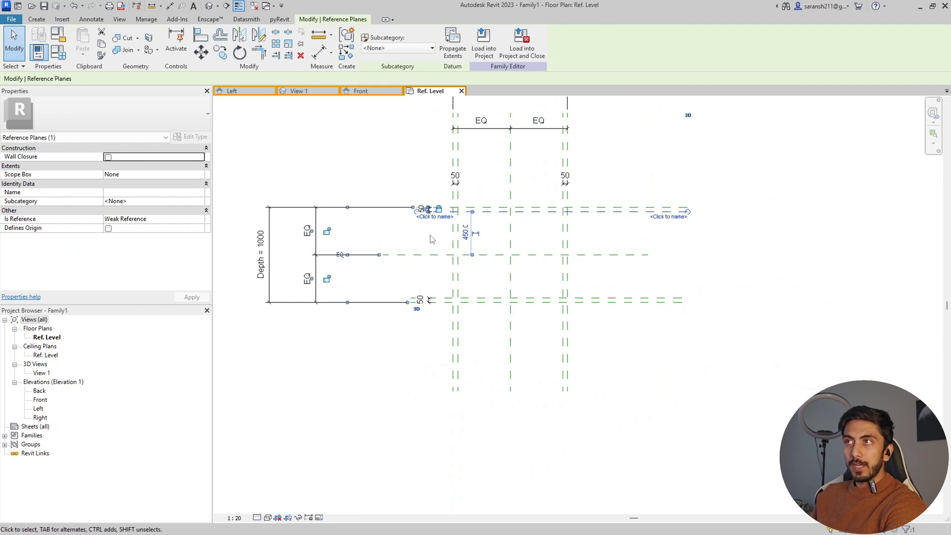
left_click(431, 239)
scroll(445, 213, "up", 3)
left_click(447, 212)
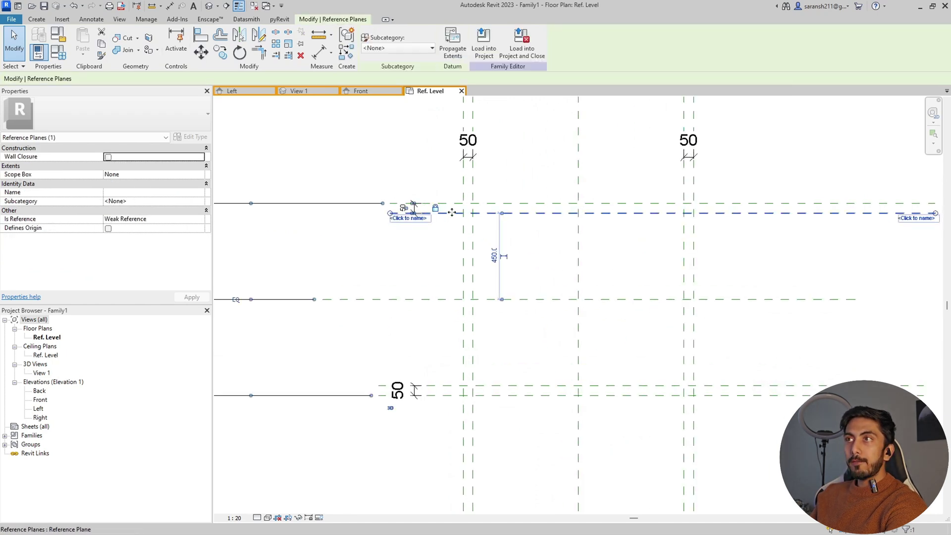
left_click(435, 182)
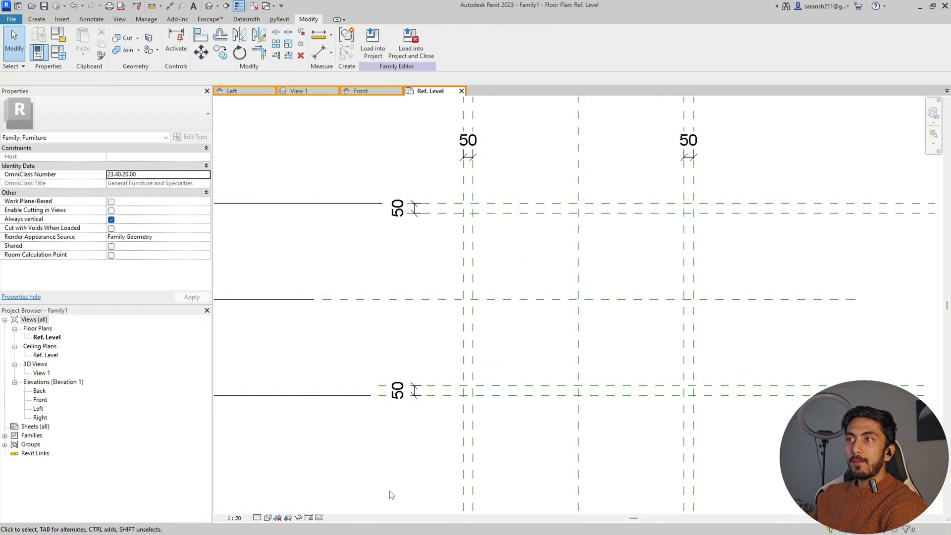
Step: Check the lower 50 dimension's lock and the Front reference plane
left_click(413, 411)
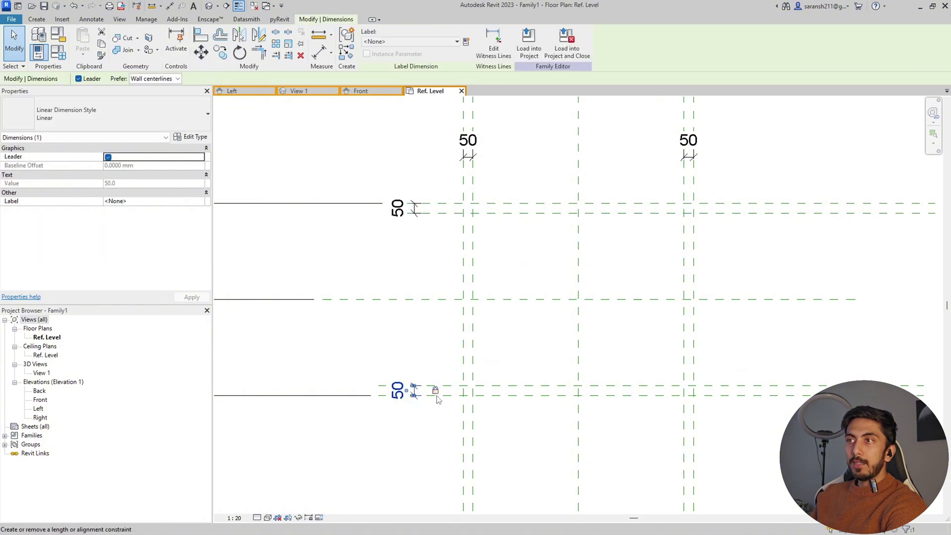
left_click(449, 419)
left_click(452, 396)
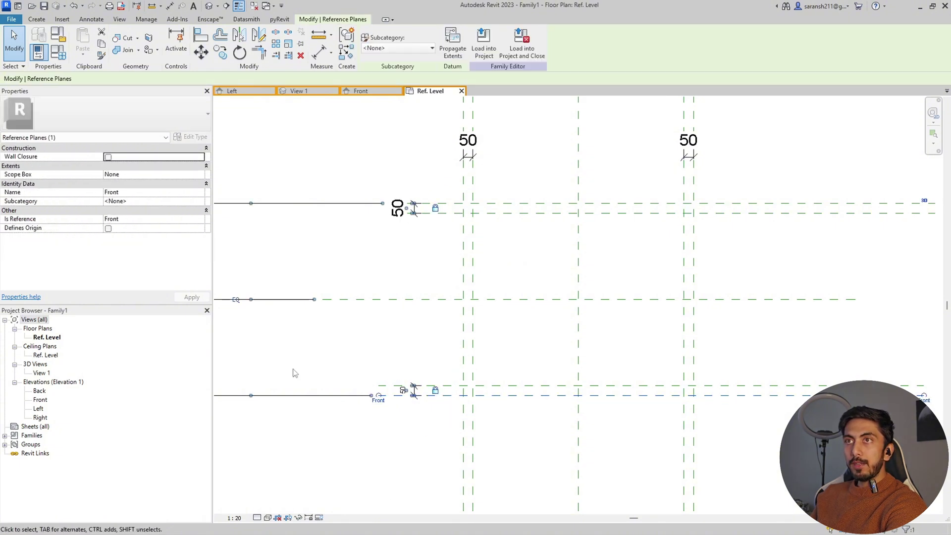
scroll(292, 372, "down", 3)
left_click(475, 372)
scroll(470, 372, "up", 2)
Step: Set the right vertical plane's Is Reference to Right and name it Right
left_click(467, 372)
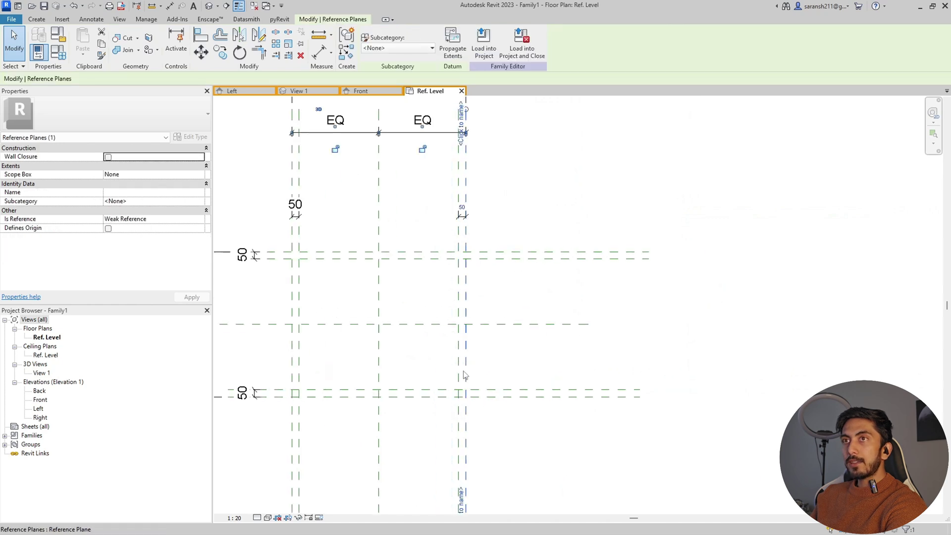
left_click(197, 219)
left_click(199, 218)
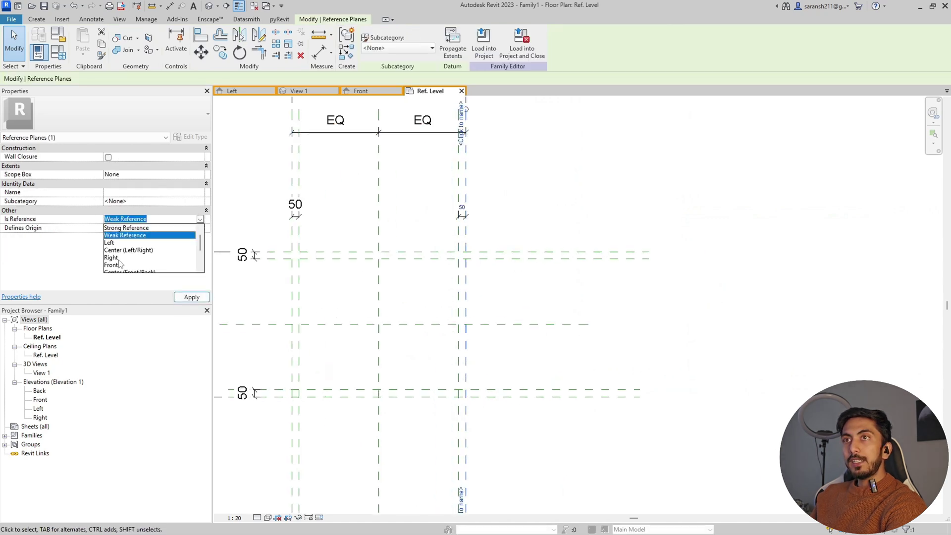
scroll(118, 237, "up", 1)
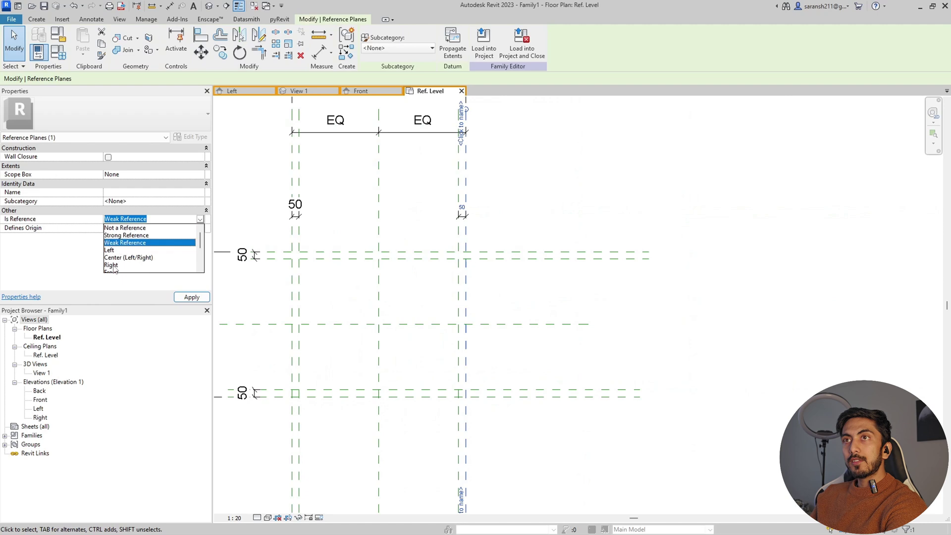
left_click(117, 263)
left_click(165, 192)
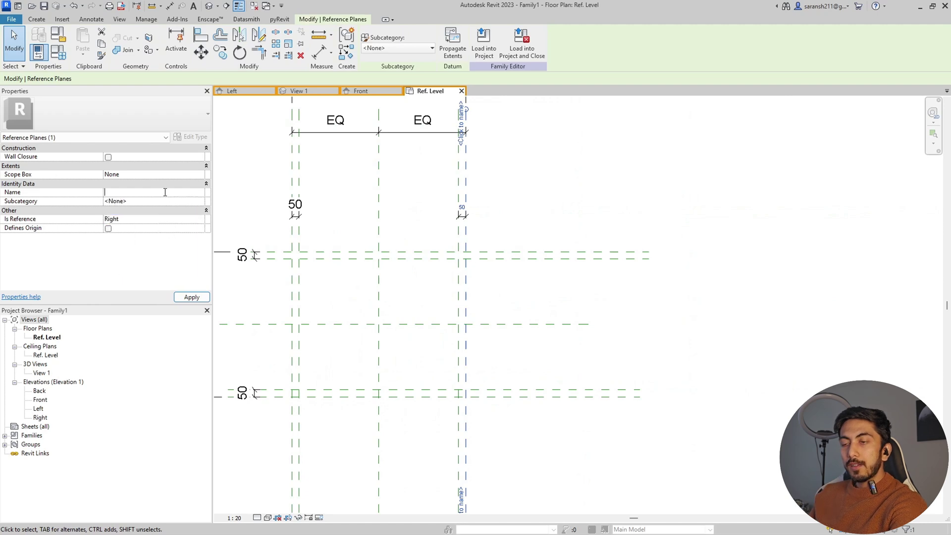
key("Caps_Lock")
type("R")
key("Caps_Lock")
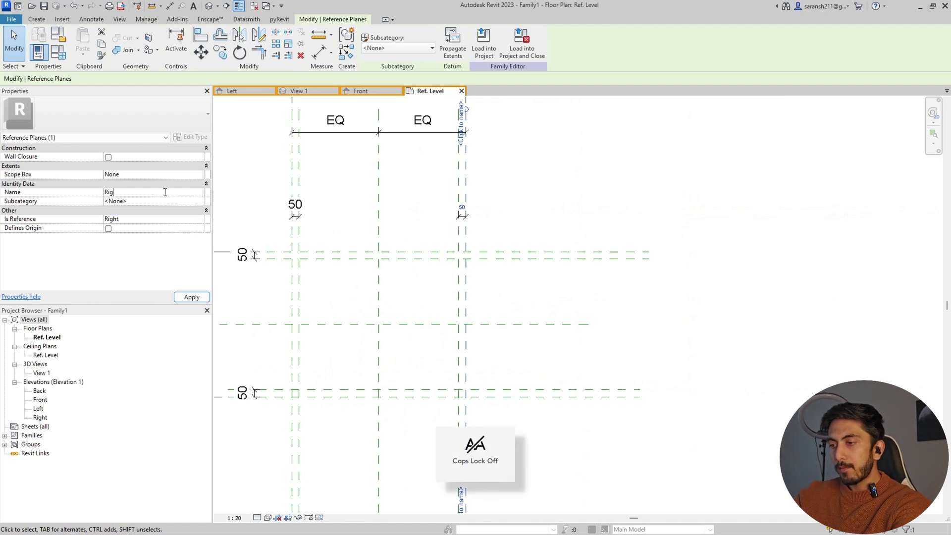
type("ight")
key("Return")
Step: Deselect the Right plane and review the right 50 dimension
left_click(550, 374)
scroll(545, 346, "down", 2)
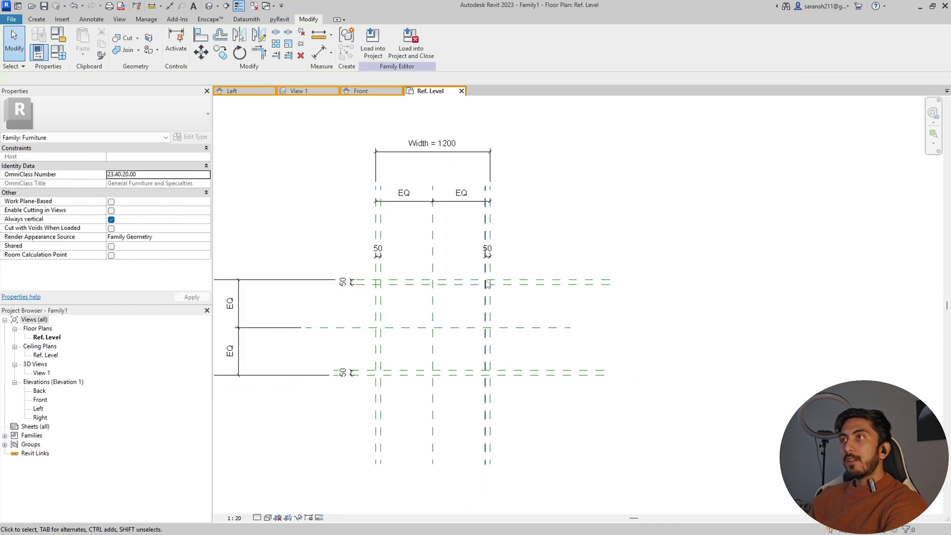
left_click(488, 251)
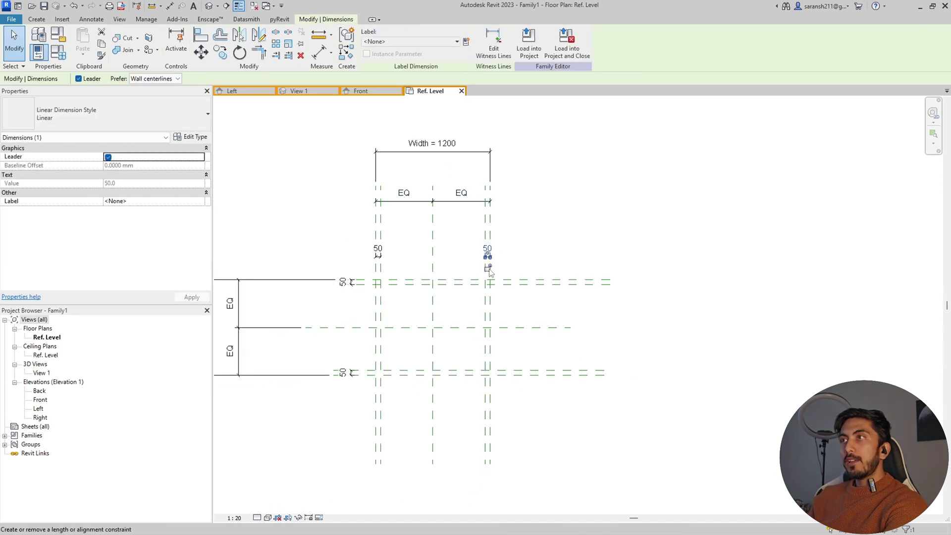
left_click(526, 263)
Step: Set the left vertical plane's Is Reference to Left and name it Left
left_click(378, 274)
left_click(200, 219)
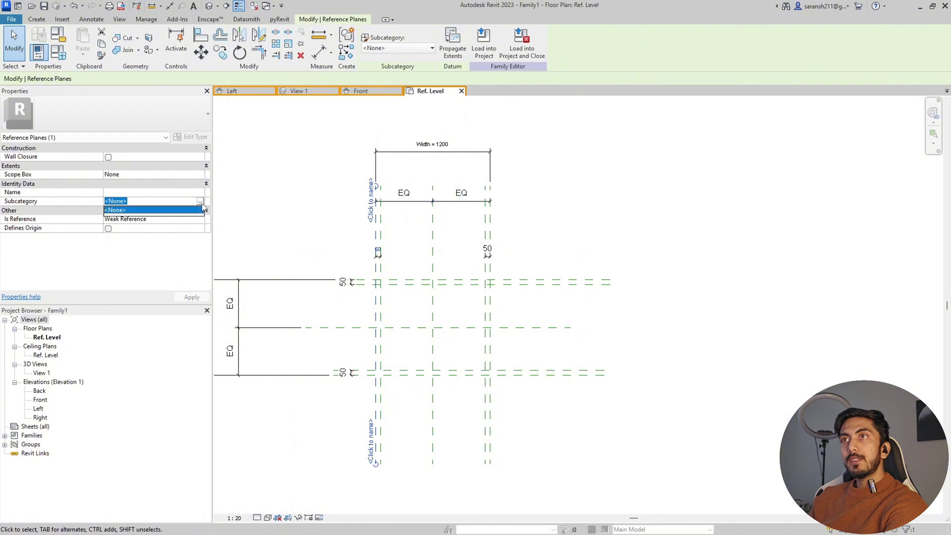
left_click(200, 219)
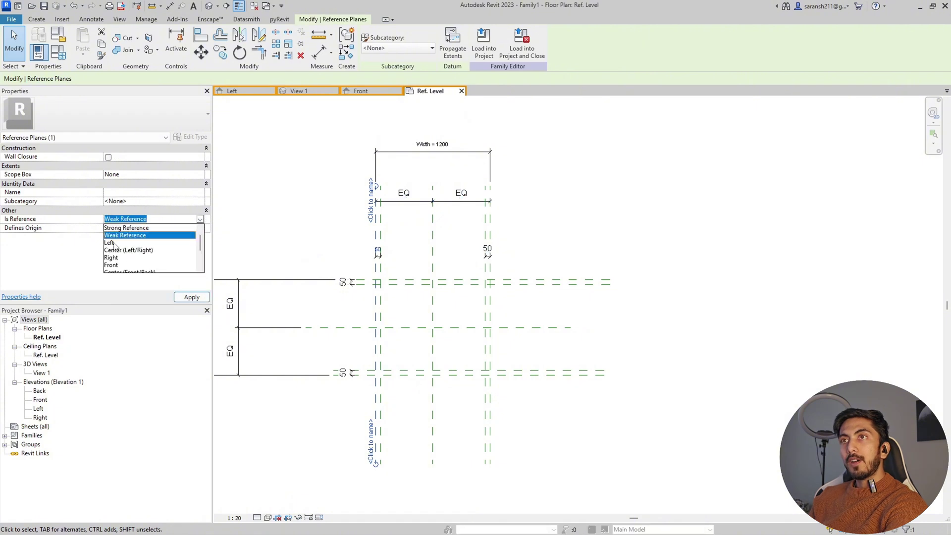
left_click(110, 243)
left_click(197, 193)
key("Caps_Lock")
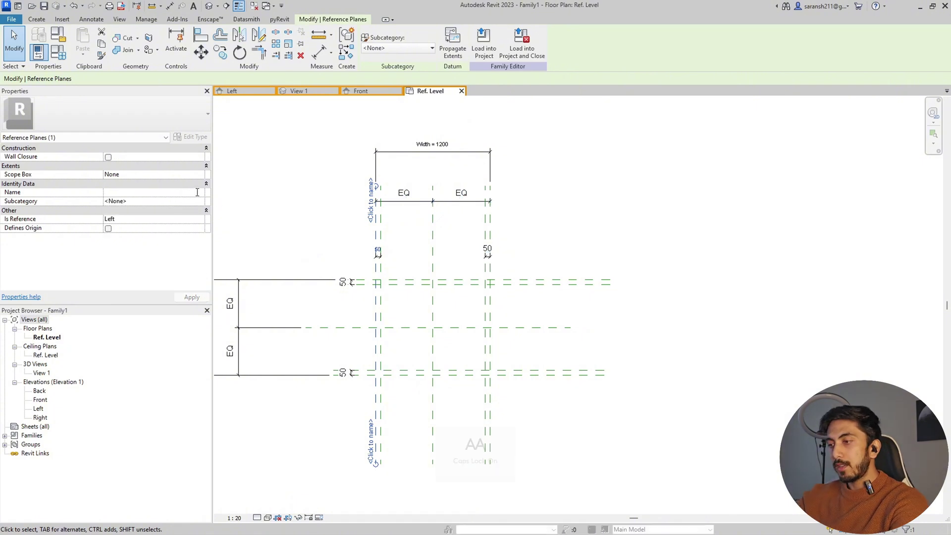
type("L")
key("Caps_Lock")
type("eft")
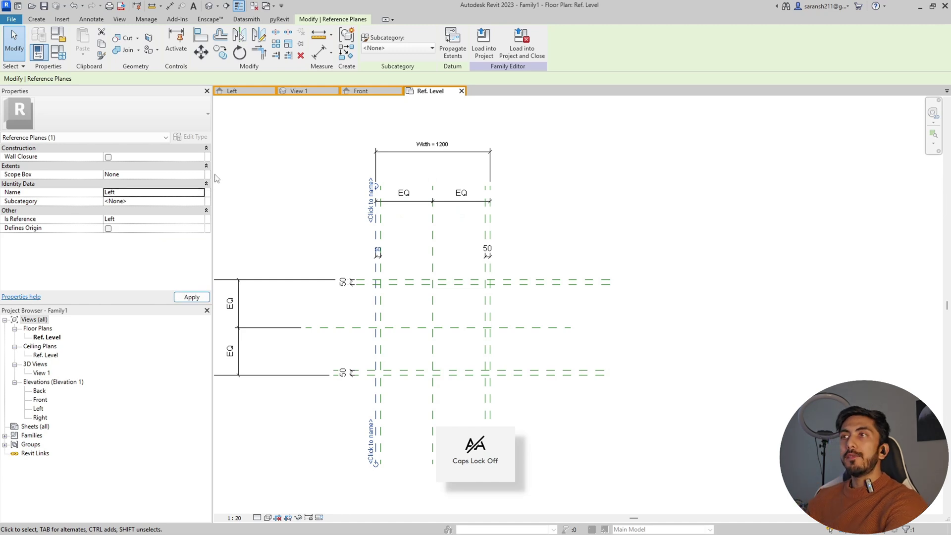
left_click(272, 223)
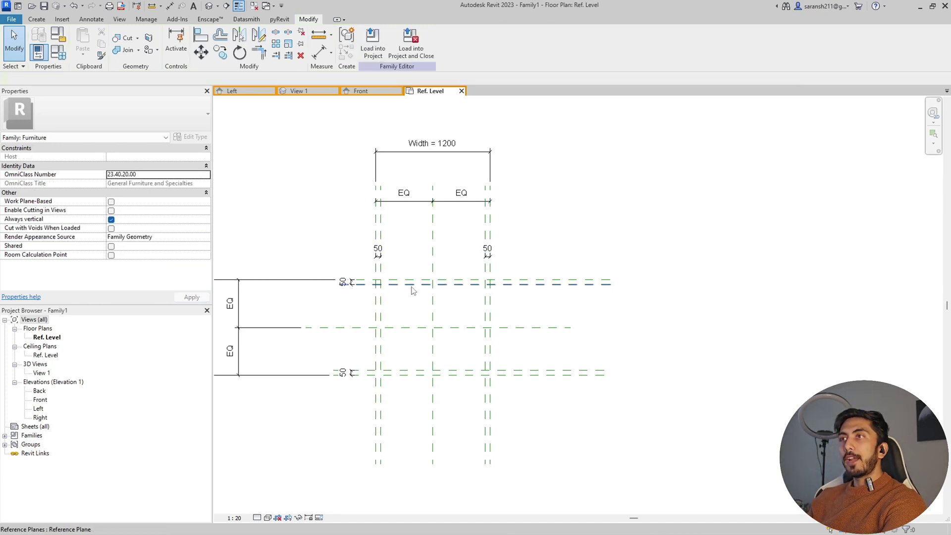
Step: Check the locks on the left, top-left and right 50 dimensions
left_click(379, 255)
key("Escape")
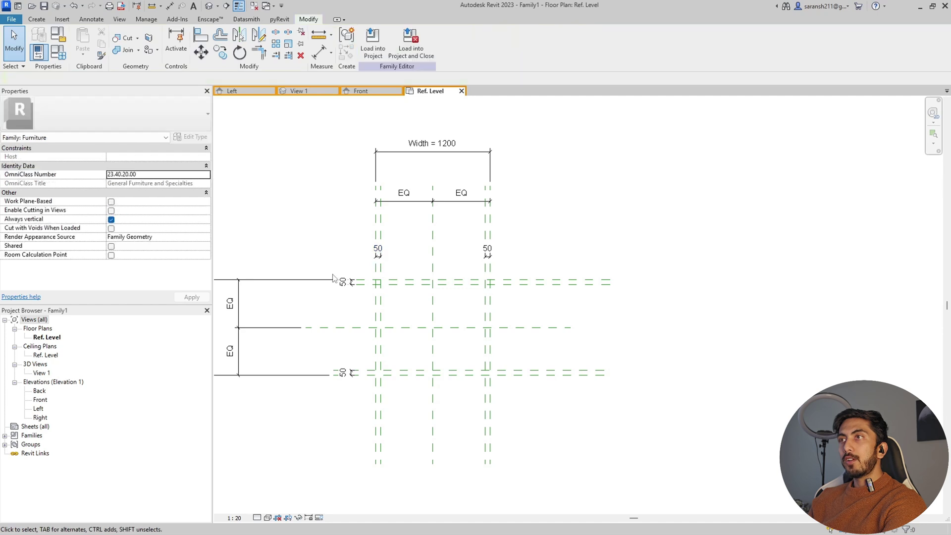
scroll(402, 355, "up", 2)
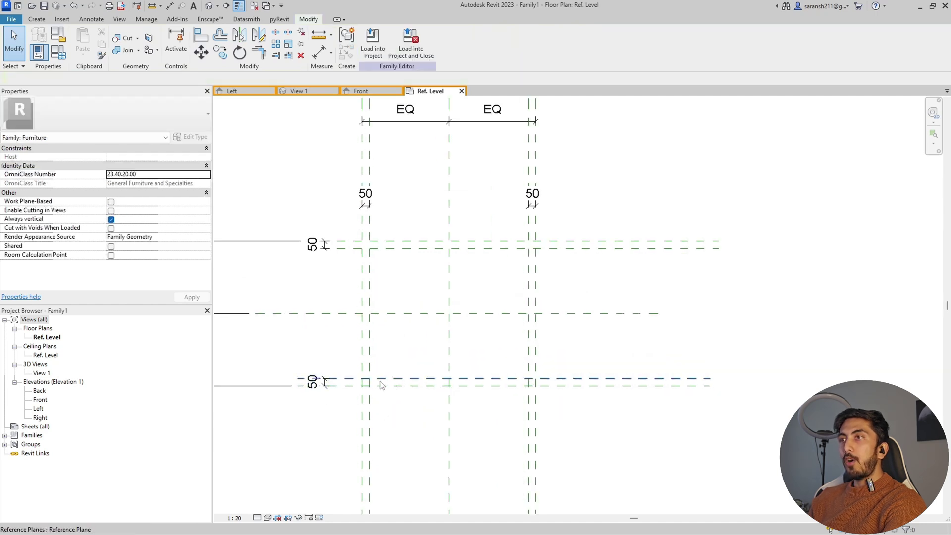
left_click(325, 245)
left_click(369, 205)
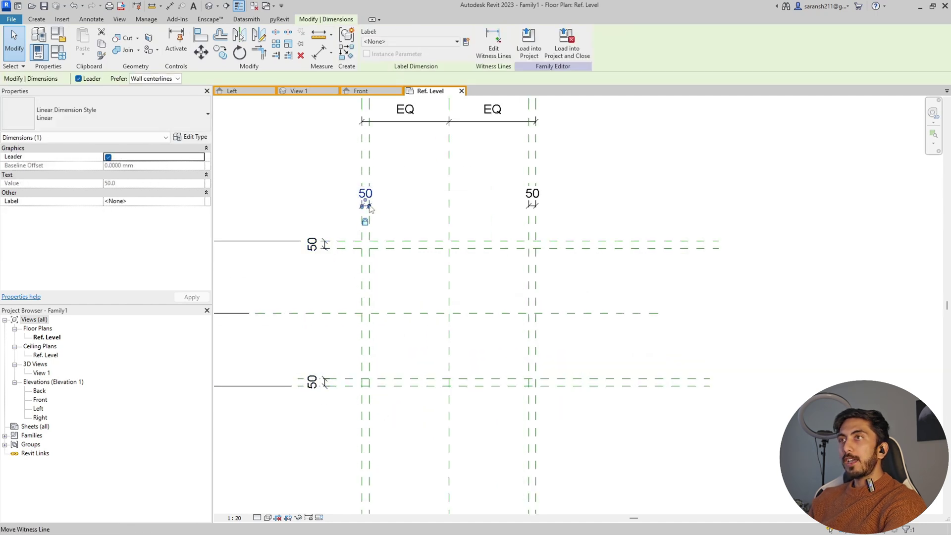
key("Escape")
left_click(533, 201)
scroll(578, 211, "down", 2)
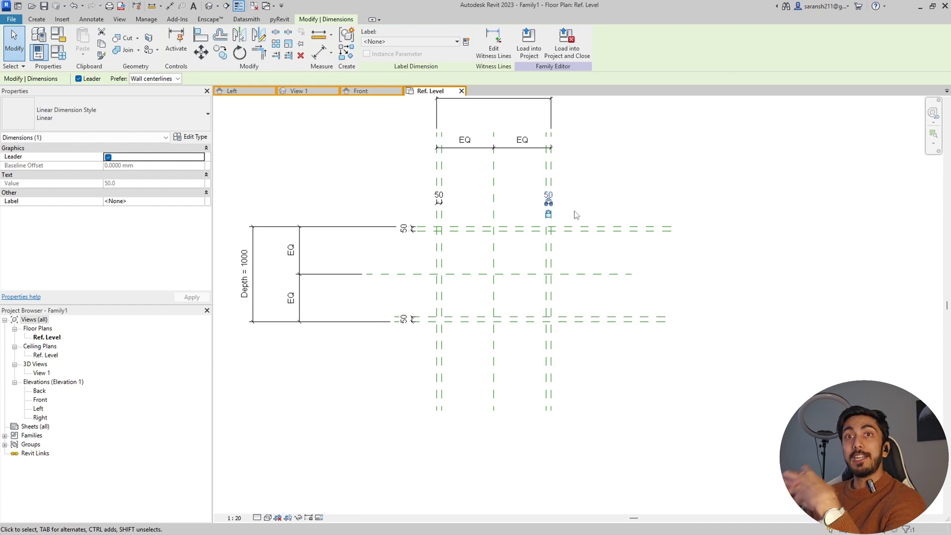
left_click(39, 19)
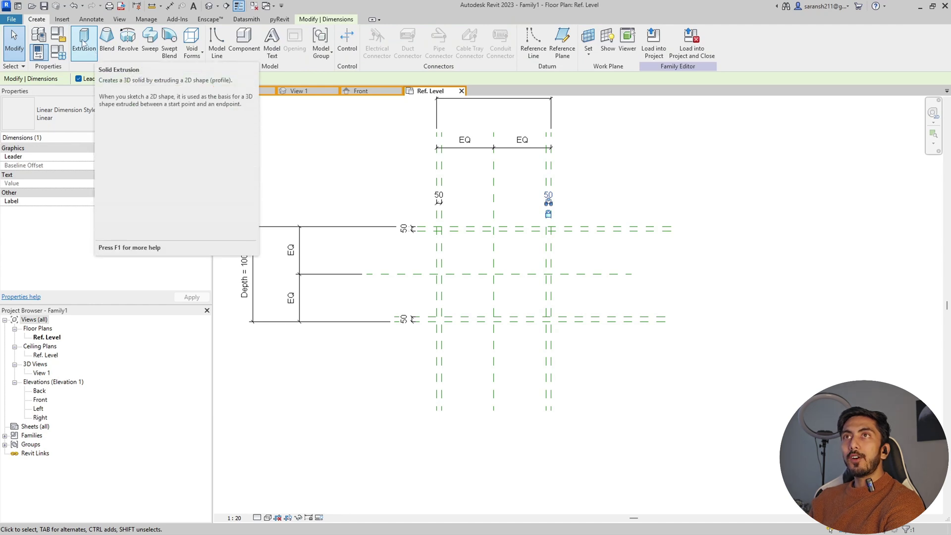
Step: Start a solid extrusion with the Rectangle draw tool, keeping Subcategory as <None>
left_click(83, 43)
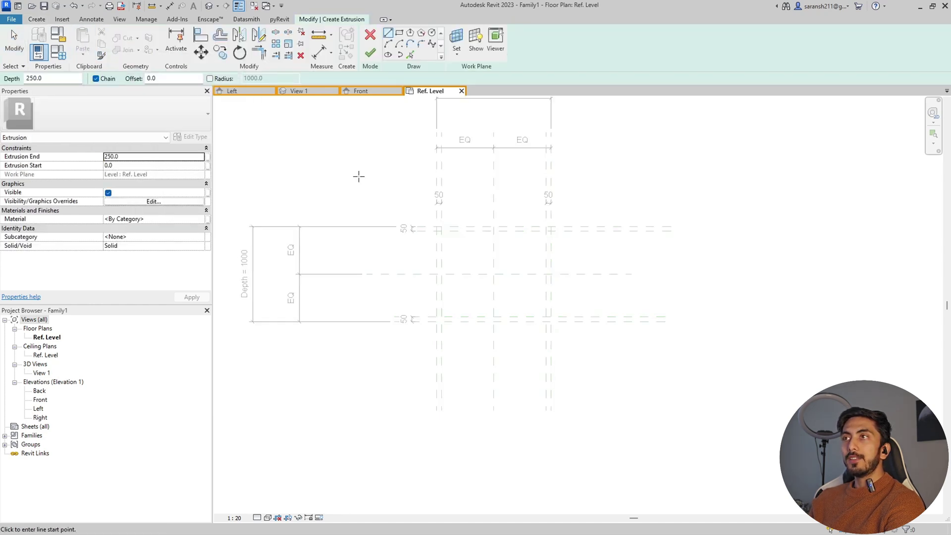
scroll(362, 192, "up", 2)
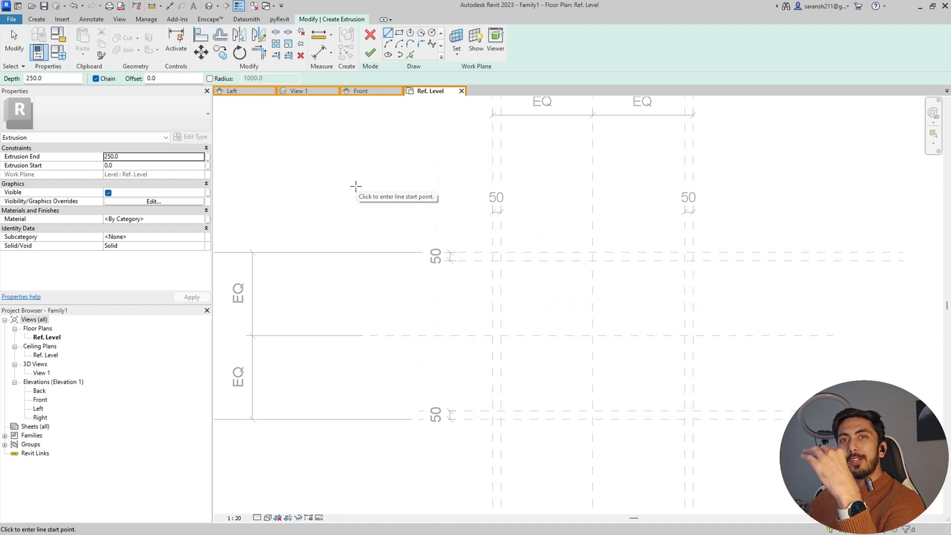
left_click(400, 33)
scroll(273, 206, "down", 1)
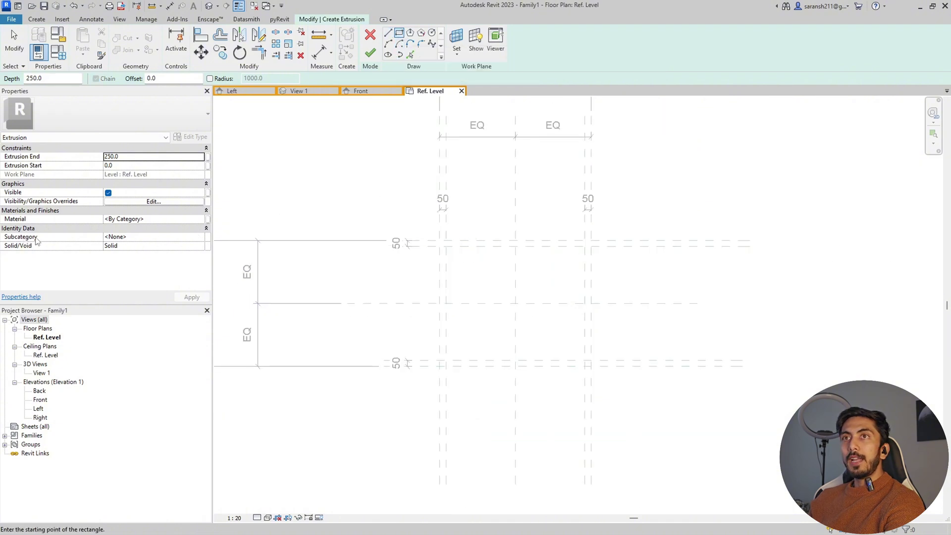
left_click(141, 237)
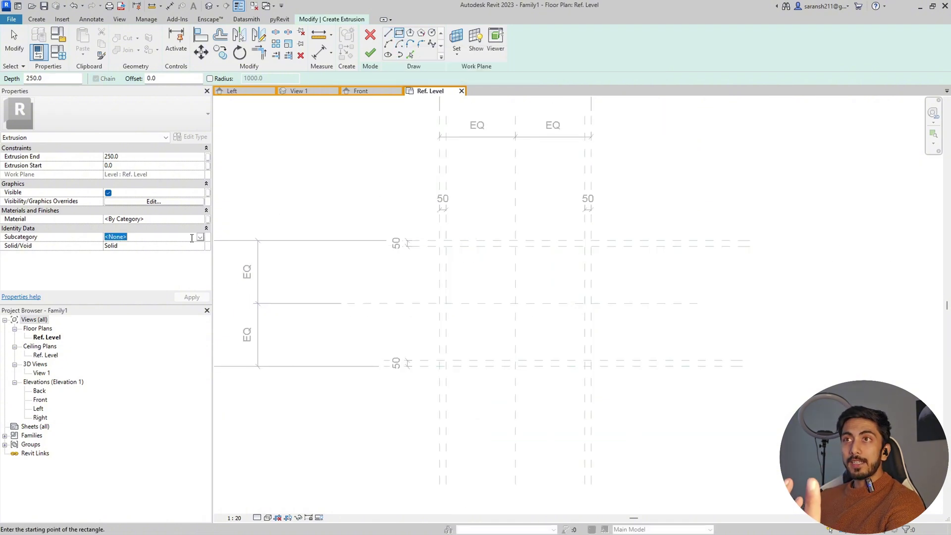
left_click(200, 237)
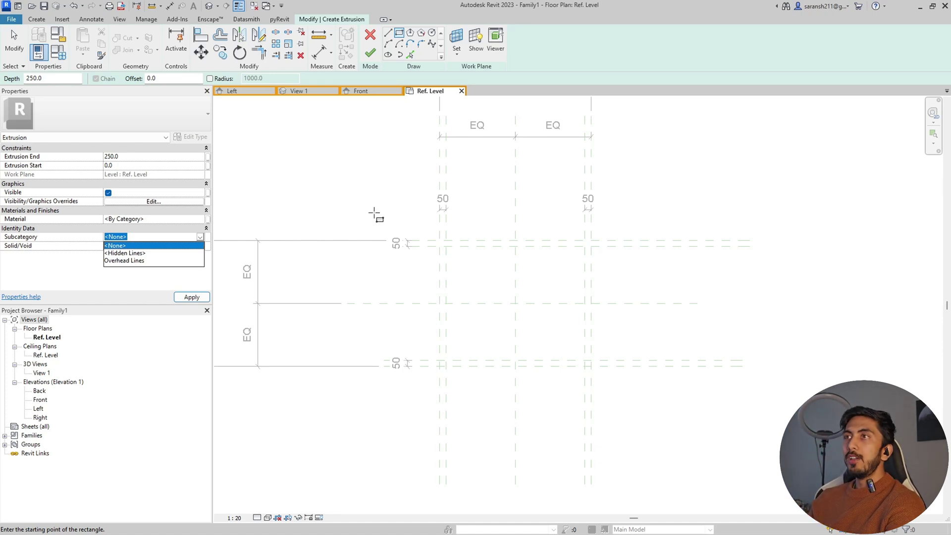
left_click(400, 41)
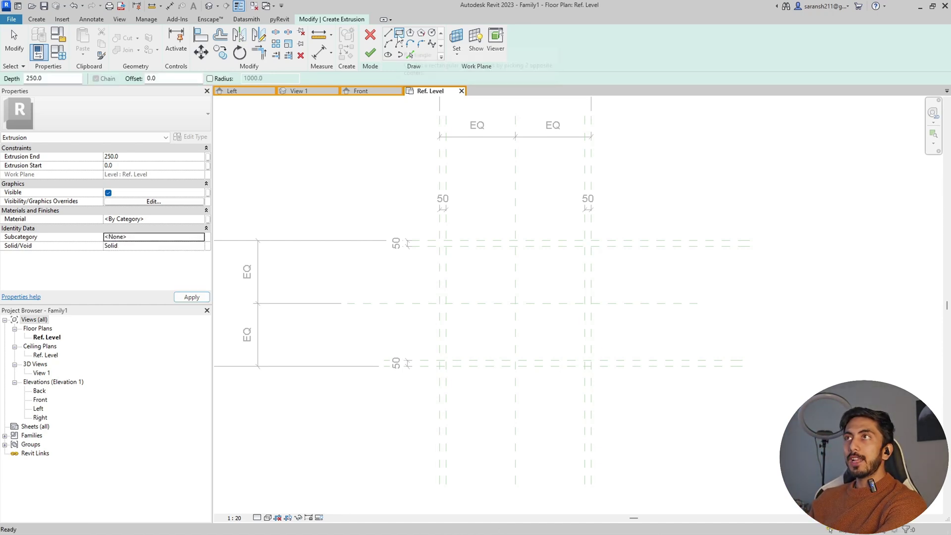
scroll(443, 243, "up", 3)
Step: Draw the rectangle from the Back–Left plane intersection to the opposite intersection
left_click(436, 242)
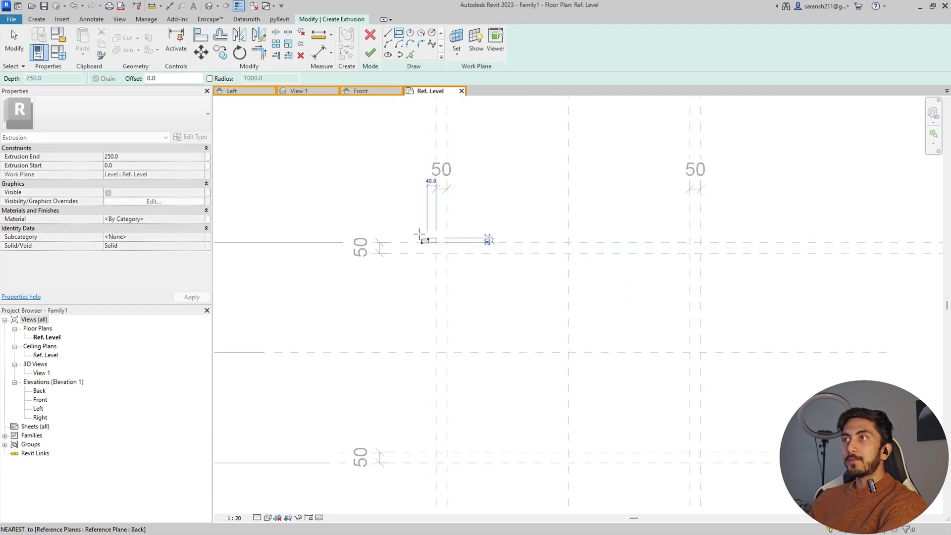
key("Escape")
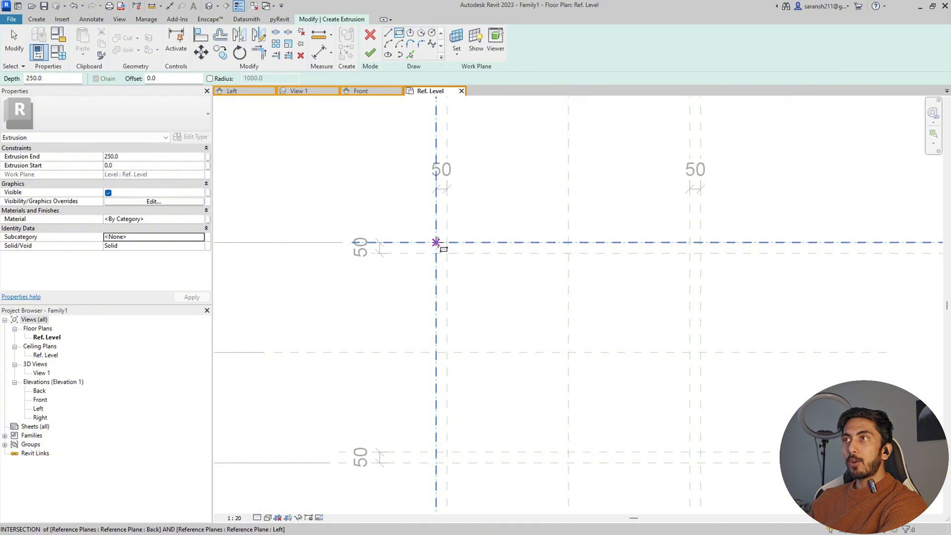
left_click(436, 243)
scroll(367, 181, "down", 4)
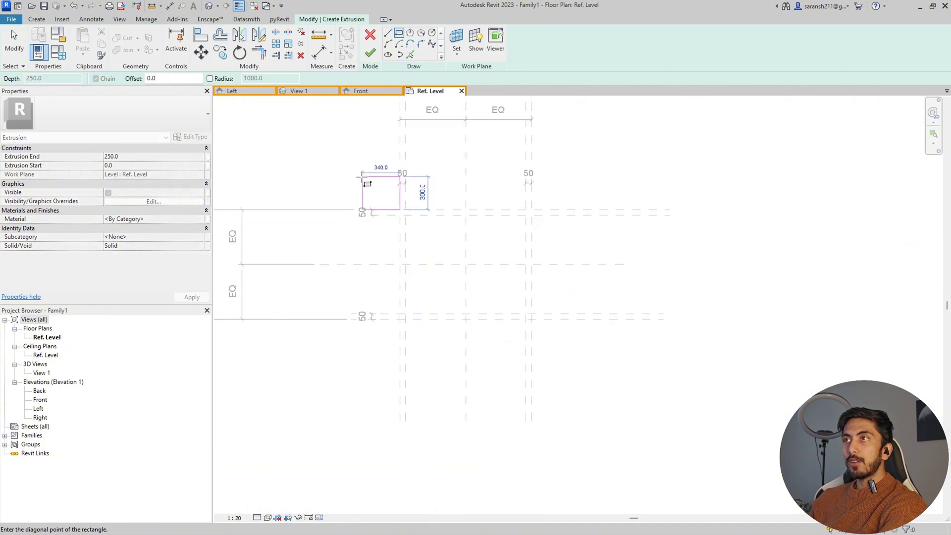
scroll(503, 308, "up", 3)
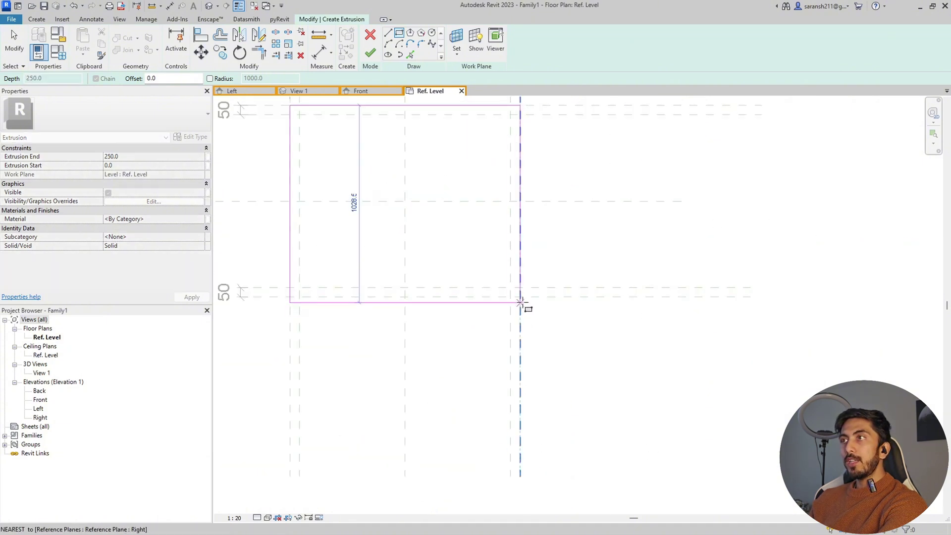
left_click(520, 296)
scroll(493, 345, "down", 1)
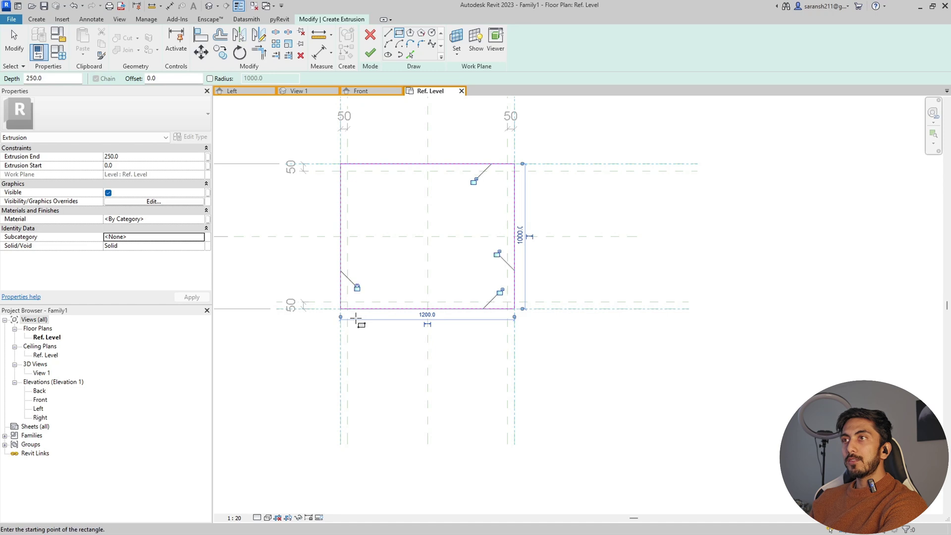
Step: Lock the rectangle's top, right and bottom edges to their reference planes
left_click(474, 181)
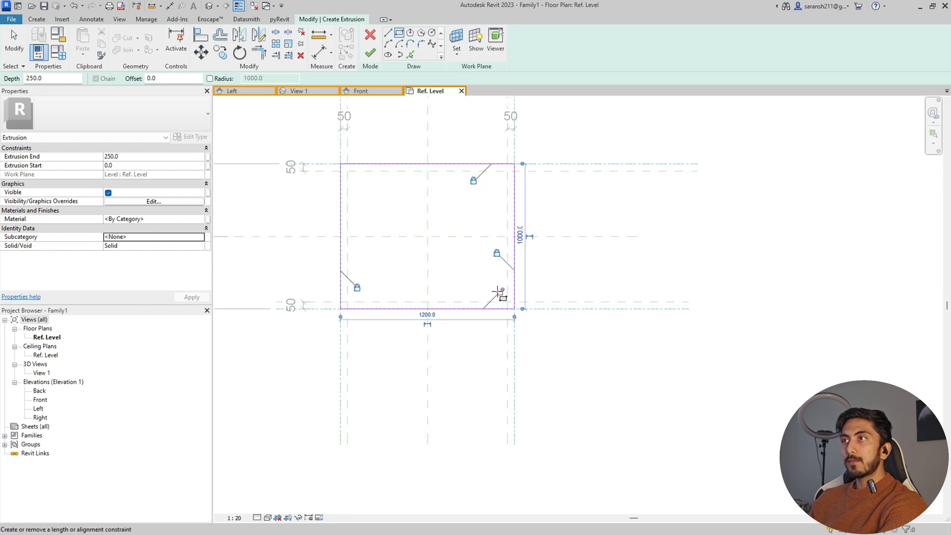
scroll(616, 213, "down", 3)
scroll(501, 268, "up", 5)
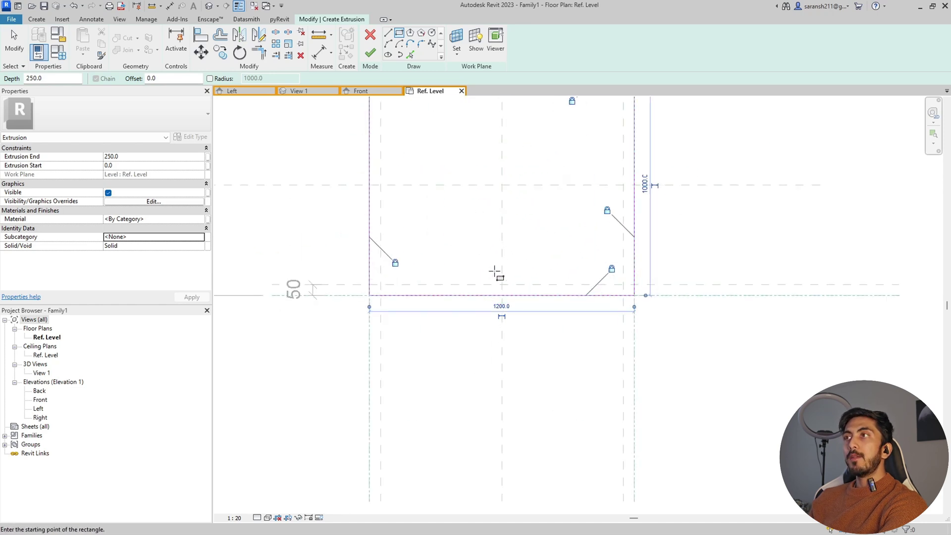
left_click(626, 268)
scroll(630, 272, "up", 2)
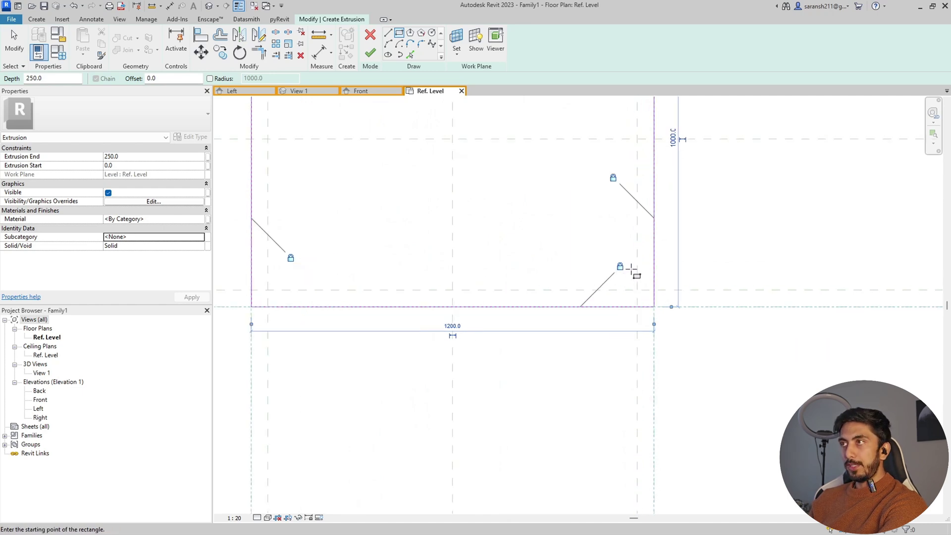
left_click(622, 270)
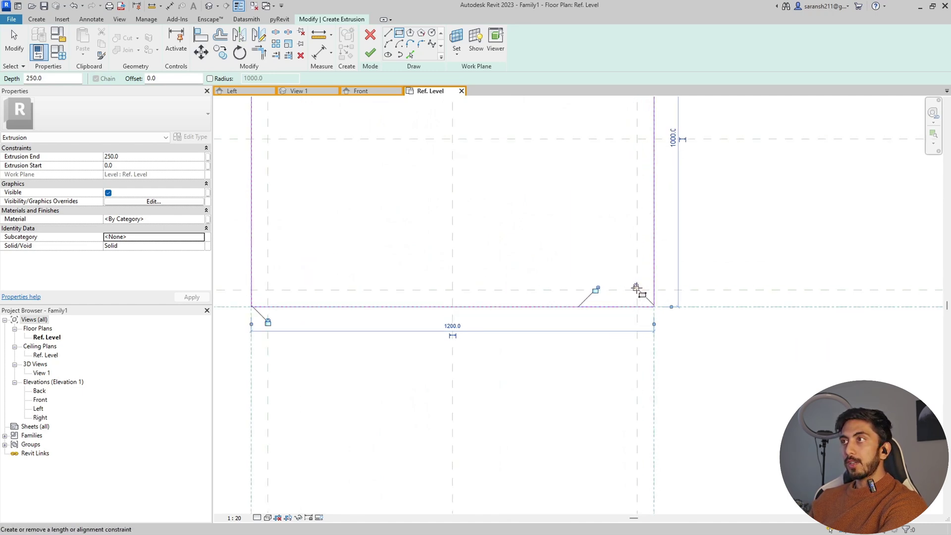
scroll(425, 334, "down", 3)
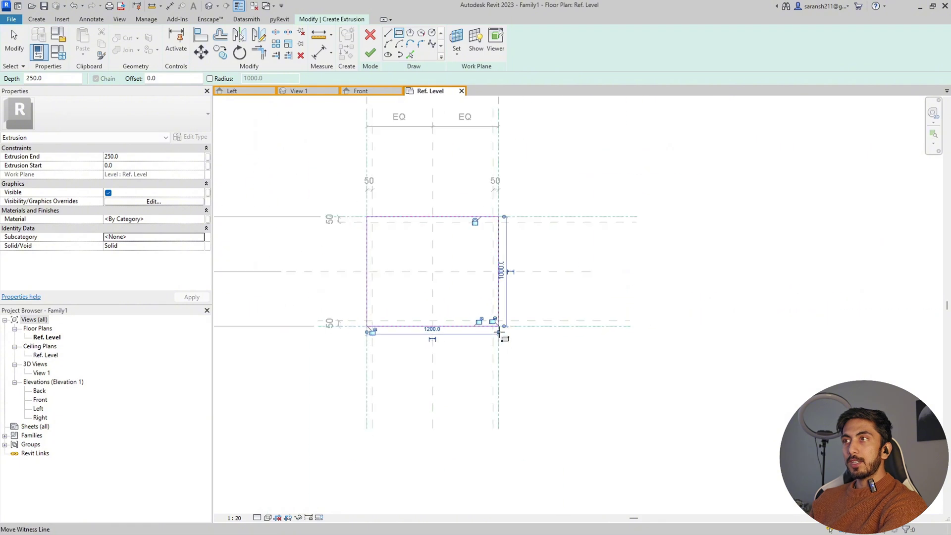
key("Escape")
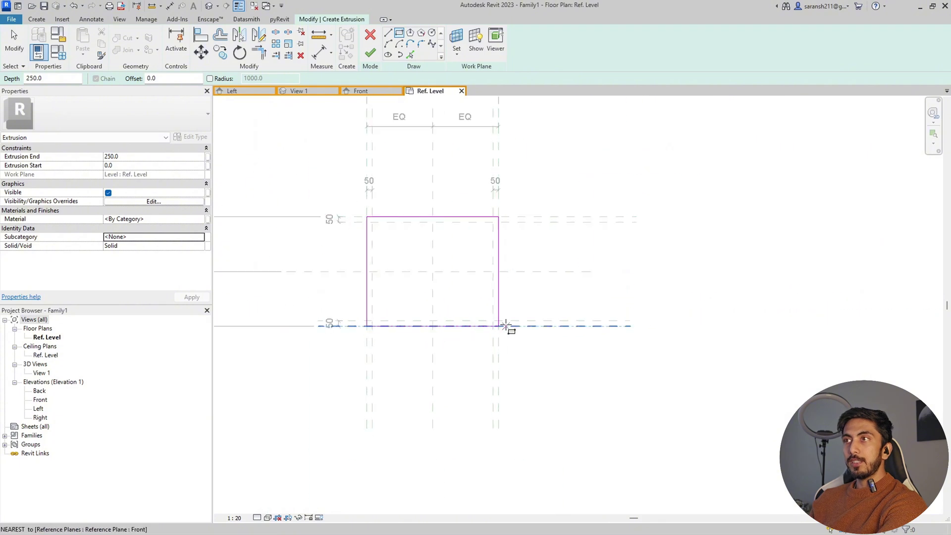
Step: Align the left, bottom and right sketch edges to their reference planes
left_click(199, 41)
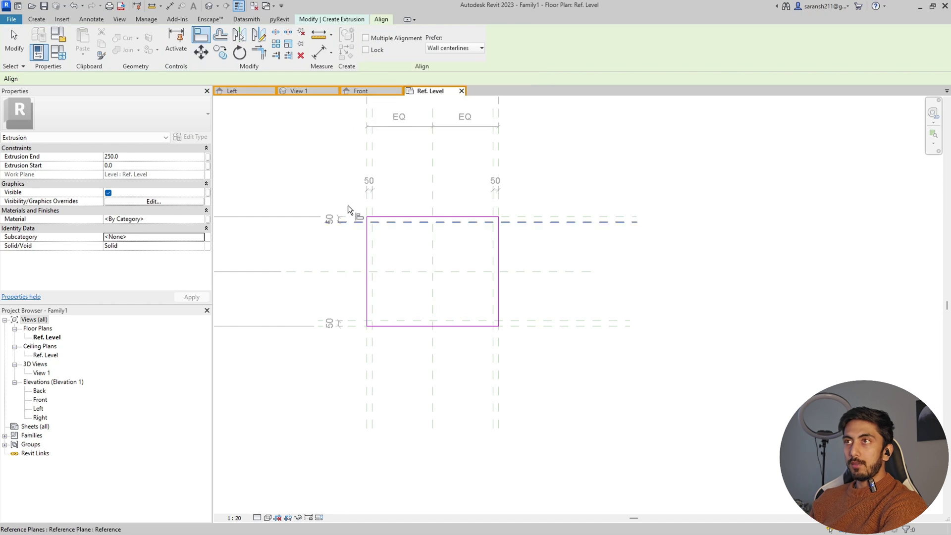
left_click(367, 151)
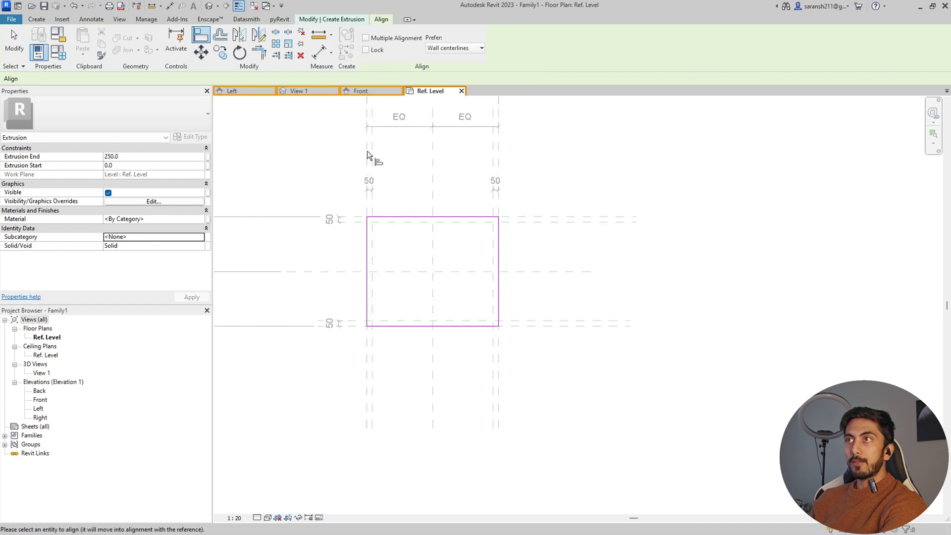
left_click(366, 229)
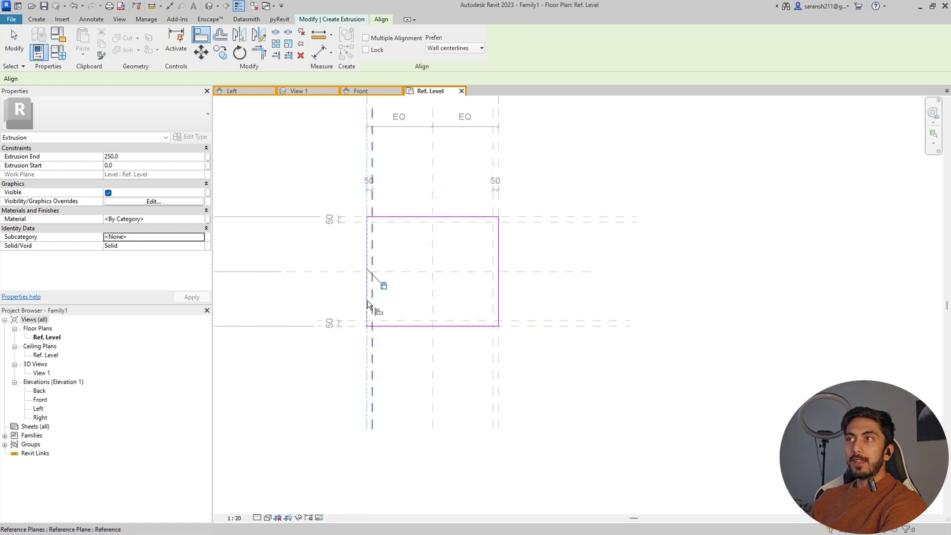
left_click(525, 329)
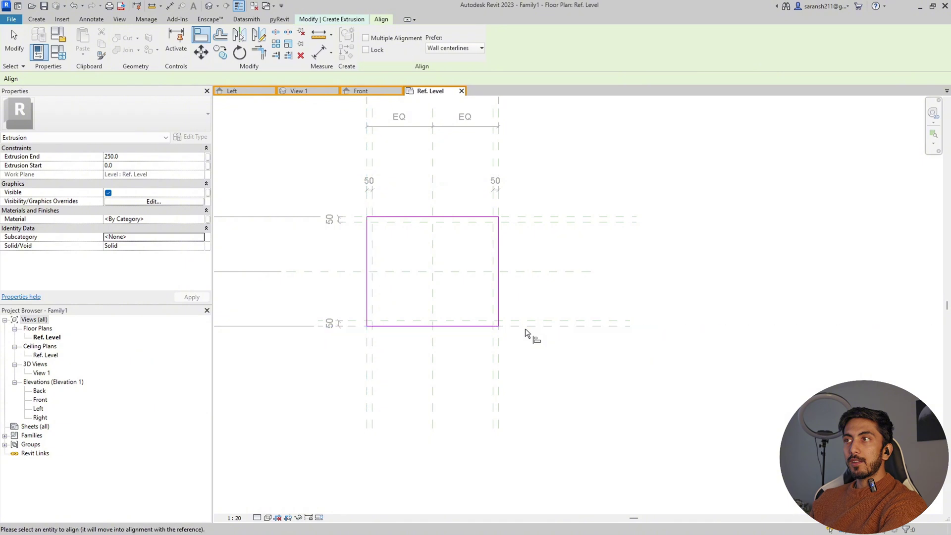
left_click(478, 326)
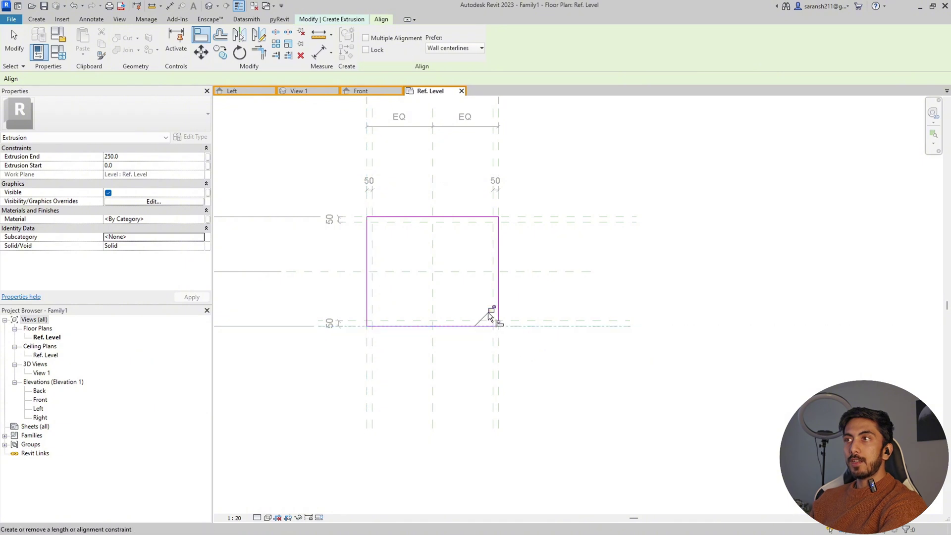
left_click(496, 357)
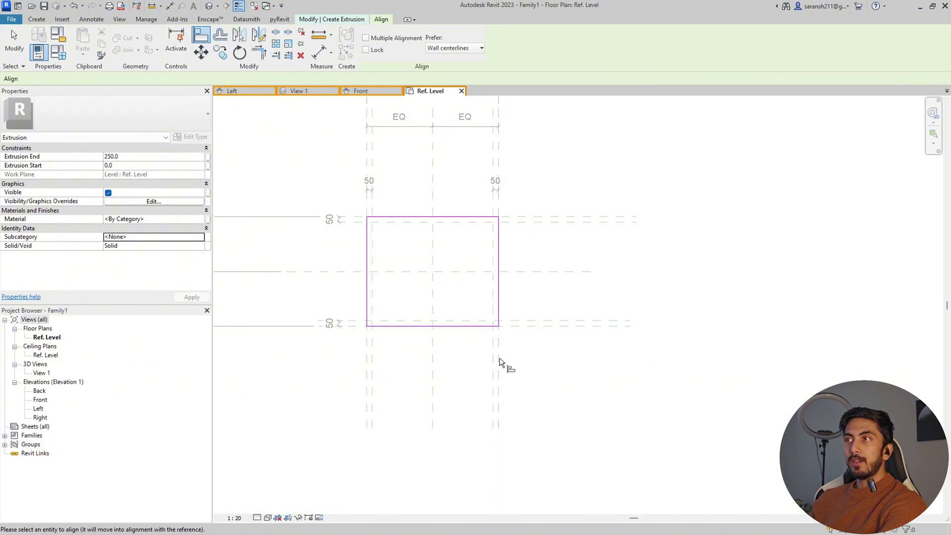
left_click(498, 313)
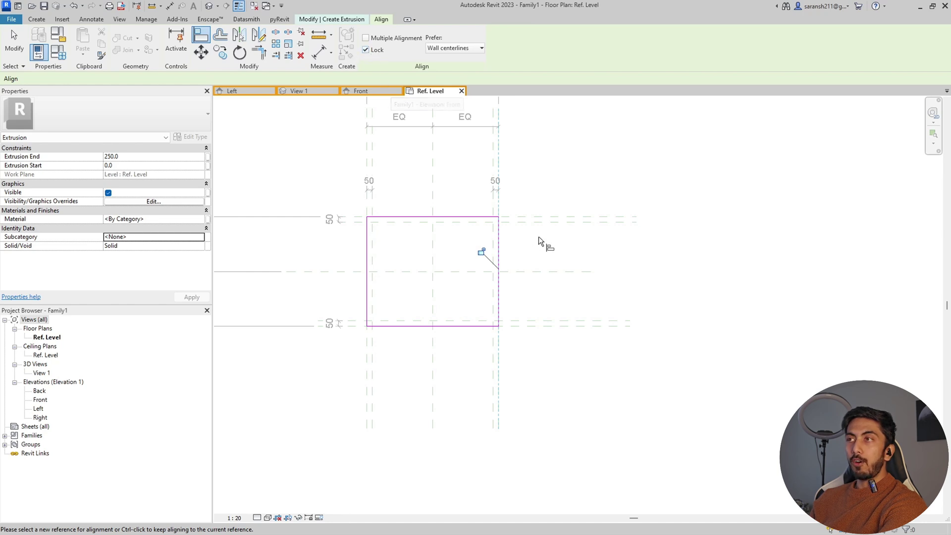
Step: Realign and lock the right edge, then align the top edge to the Back plane
left_click(498, 368)
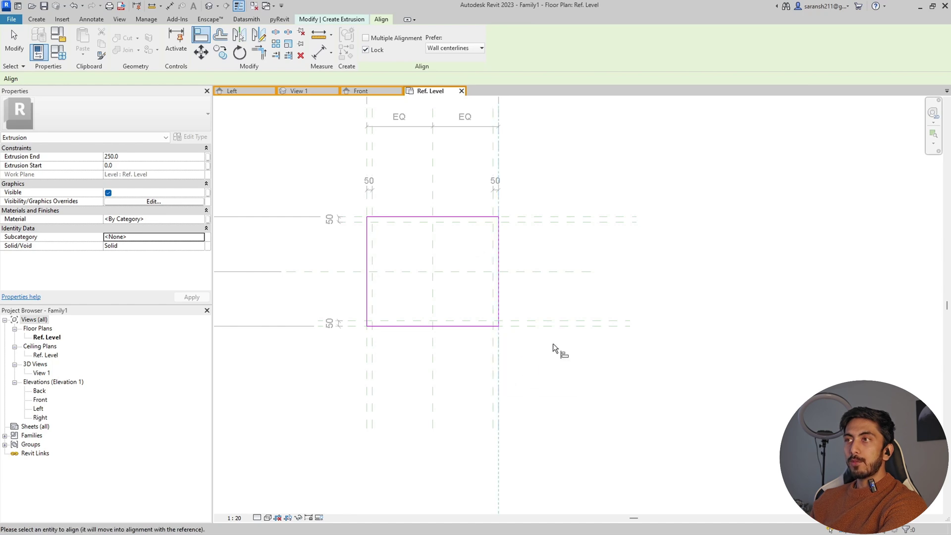
left_click(501, 290)
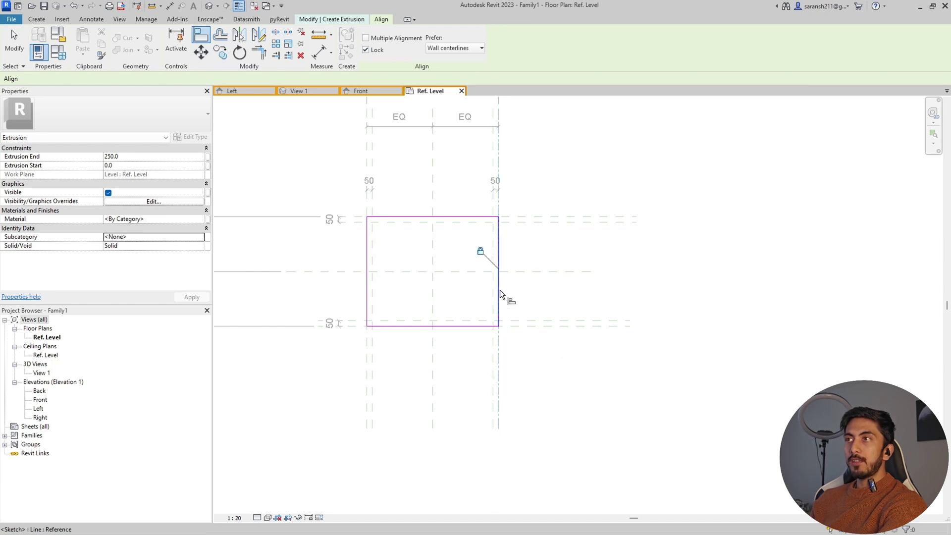
left_click(481, 253)
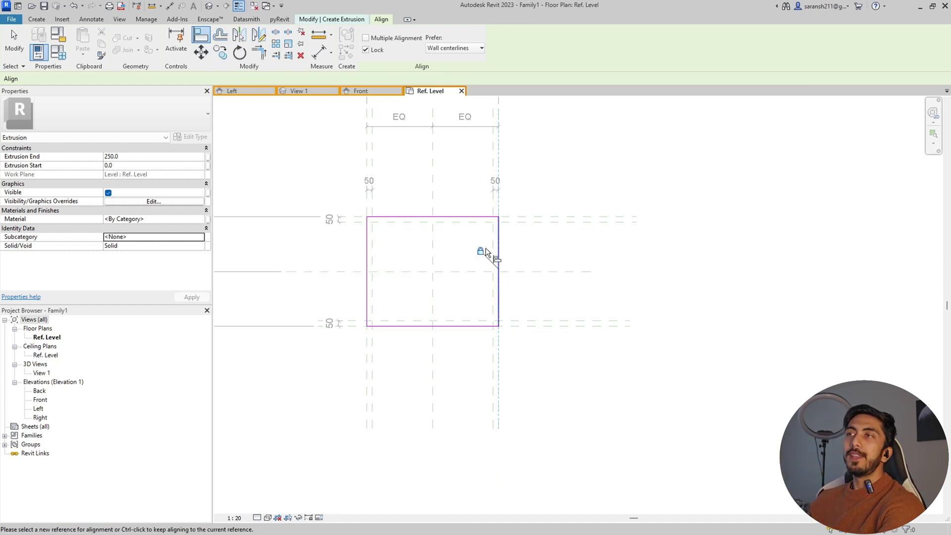
left_click(424, 218)
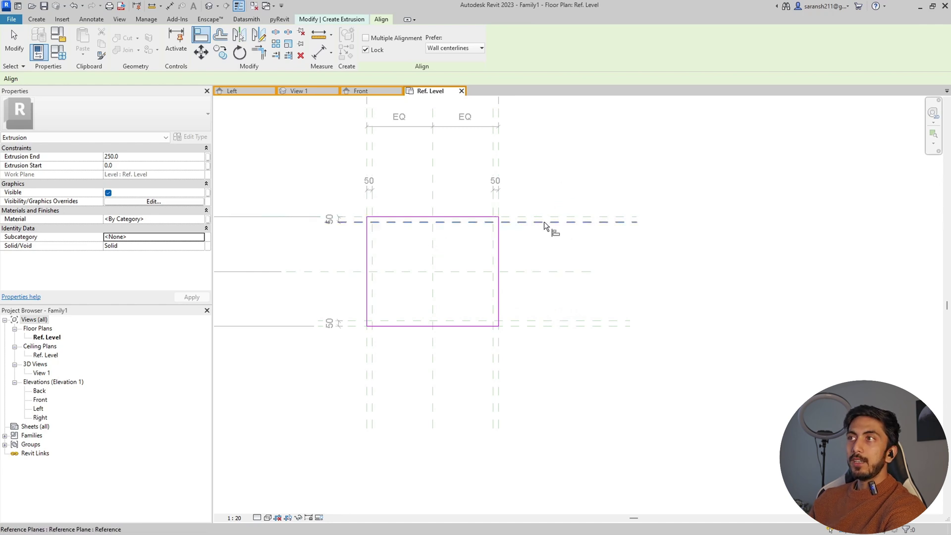
left_click(471, 217)
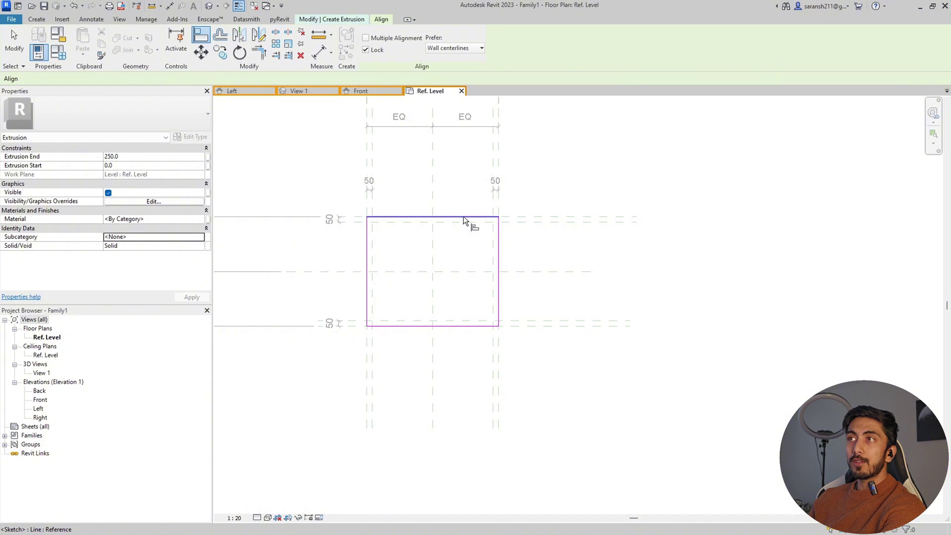
left_click(524, 219)
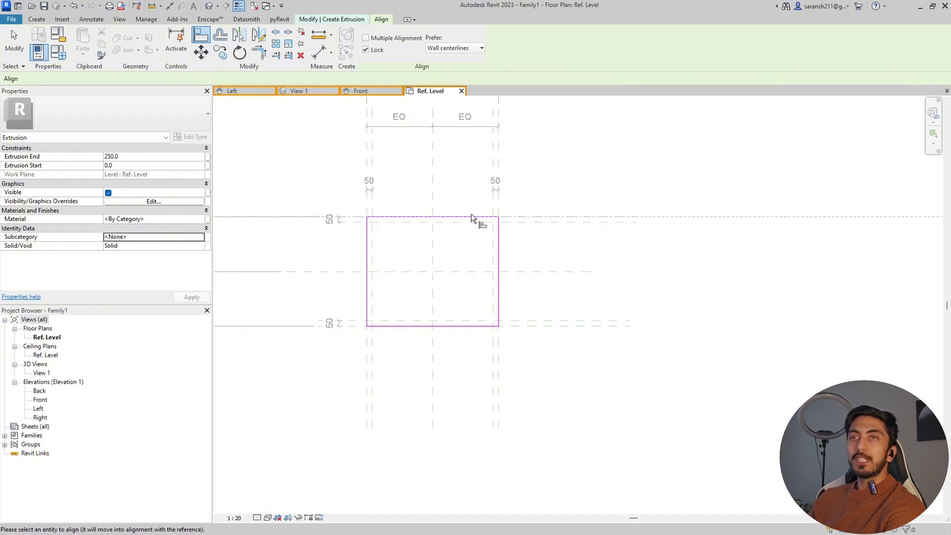
right_click(404, 63)
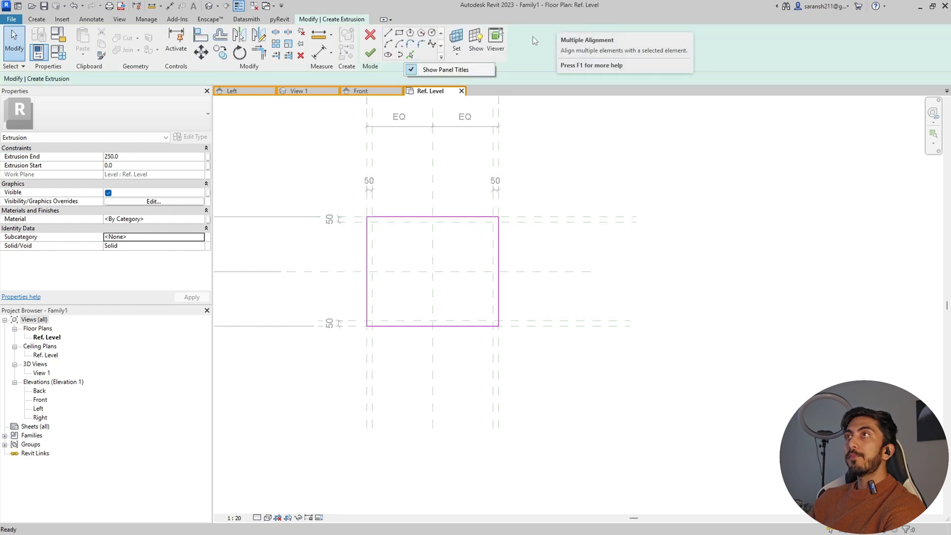
Step: Finish the extrusion sketch and dock the Front elevation beside the Ref. Level plan
left_click(466, 146)
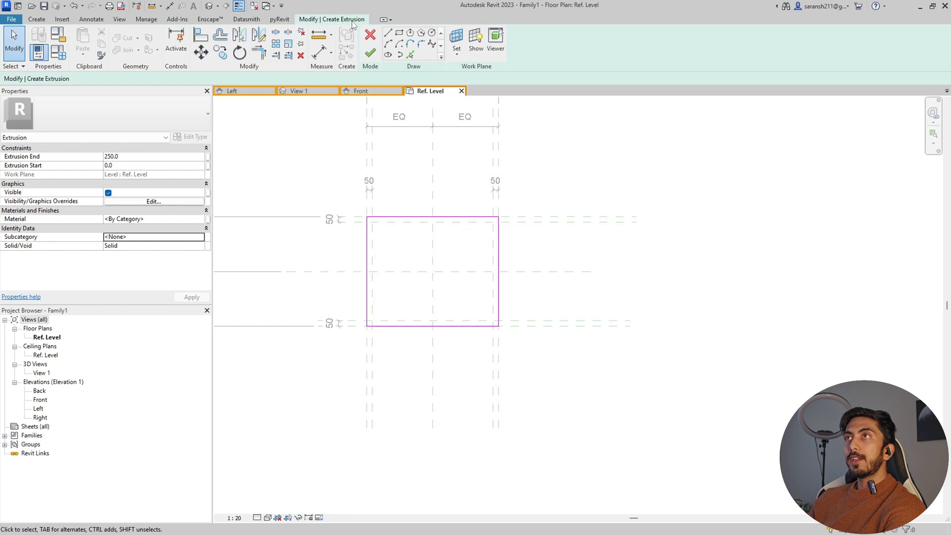
left_click(369, 53)
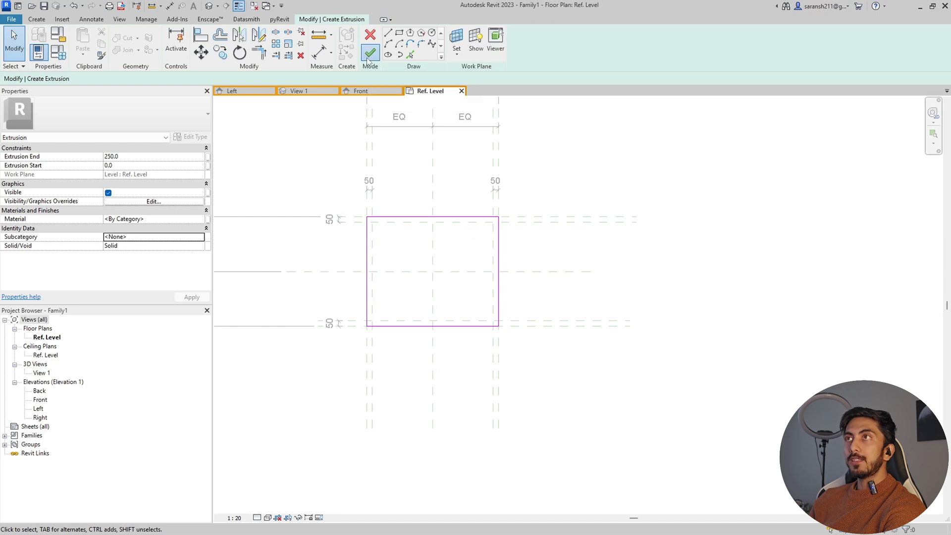
left_click(265, 141)
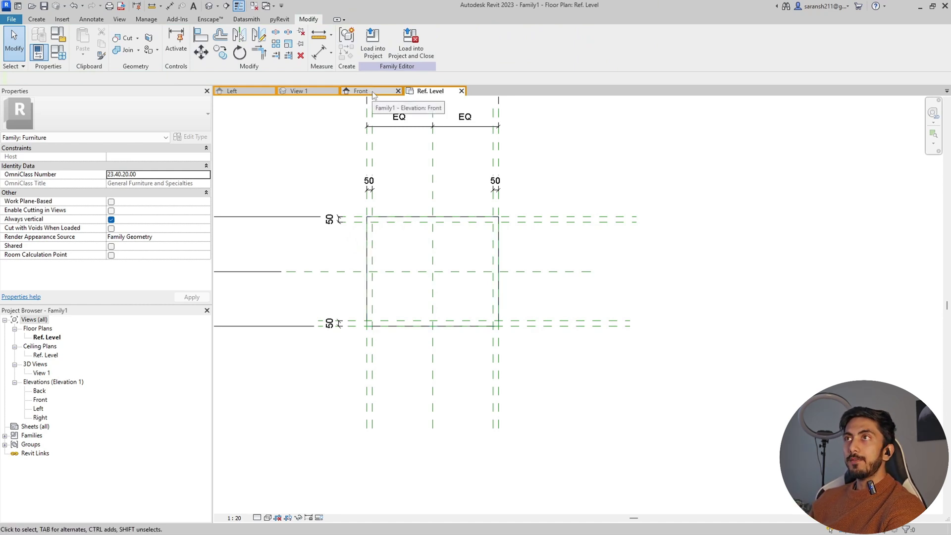
mouse_move(373, 95)
left_mouse_down()
mouse_move(472, 181)
mouse_move(614, 99)
mouse_move(935, 97)
mouse_move(929, 105)
mouse_move(923, 96)
mouse_move(931, 99)
mouse_move(606, 398)
mouse_move(531, 516)
mouse_move(549, 521)
mouse_move(54, 237)
mouse_move(248, 296)
mouse_move(216, 284)
left_mouse_up()
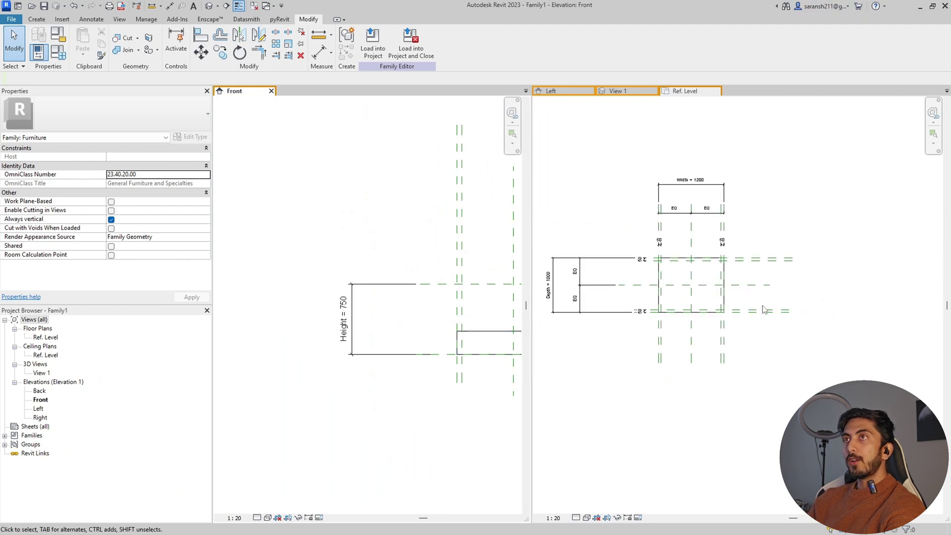
Step: Zoom into the Front elevation and select the extrusion to check its 250 Extrusion End
scroll(765, 309, "down", 2)
scroll(321, 320, "down", 5)
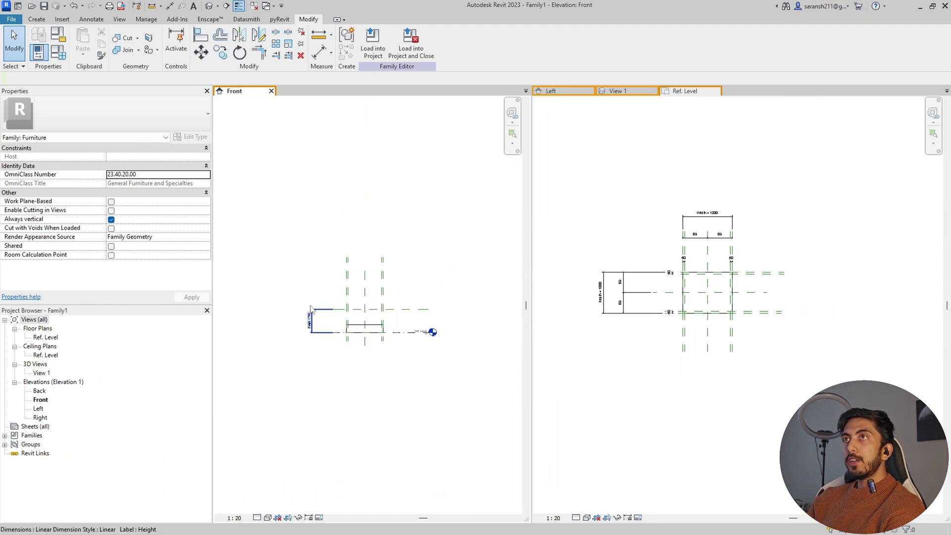
scroll(364, 362, "up", 4)
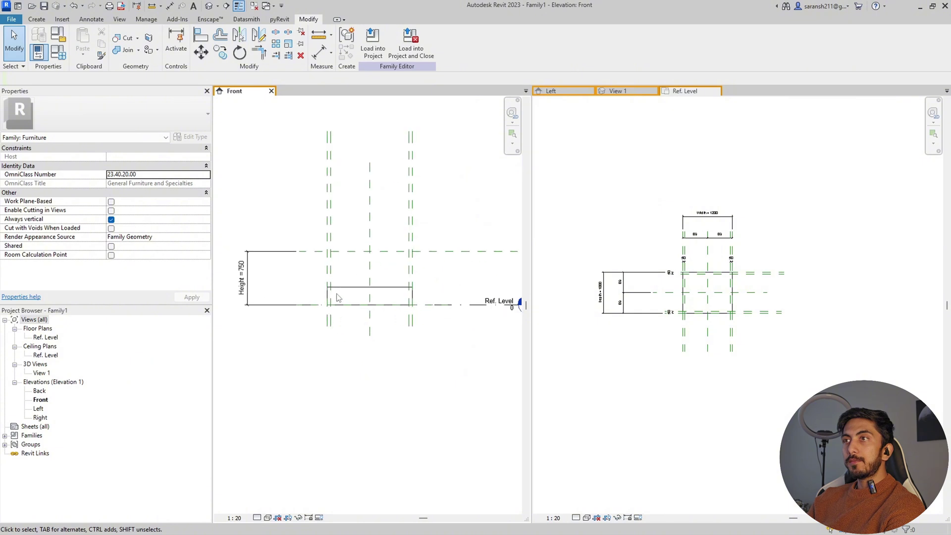
left_click(391, 318)
scroll(407, 380, "down", 2)
left_click(370, 401)
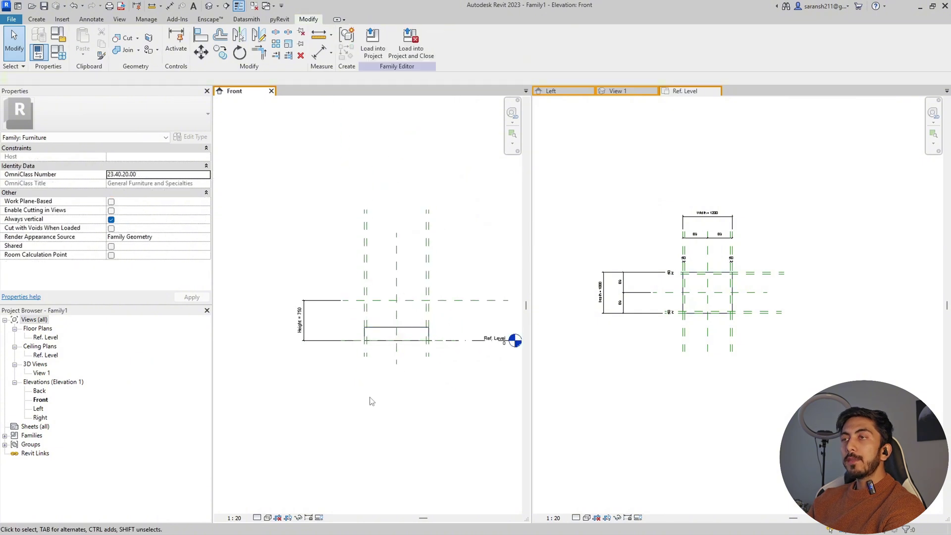
left_click(392, 333)
scroll(392, 333, "up", 3)
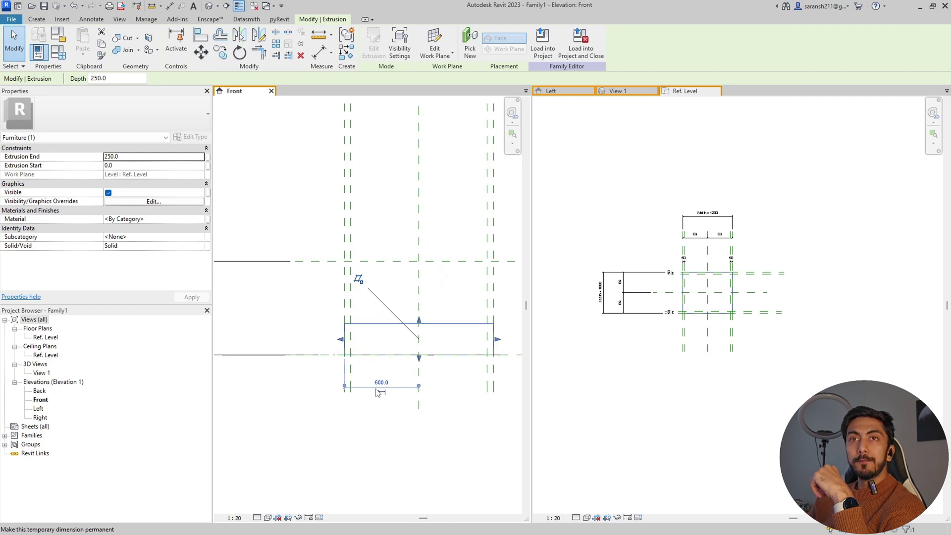
scroll(440, 348, "down", 2)
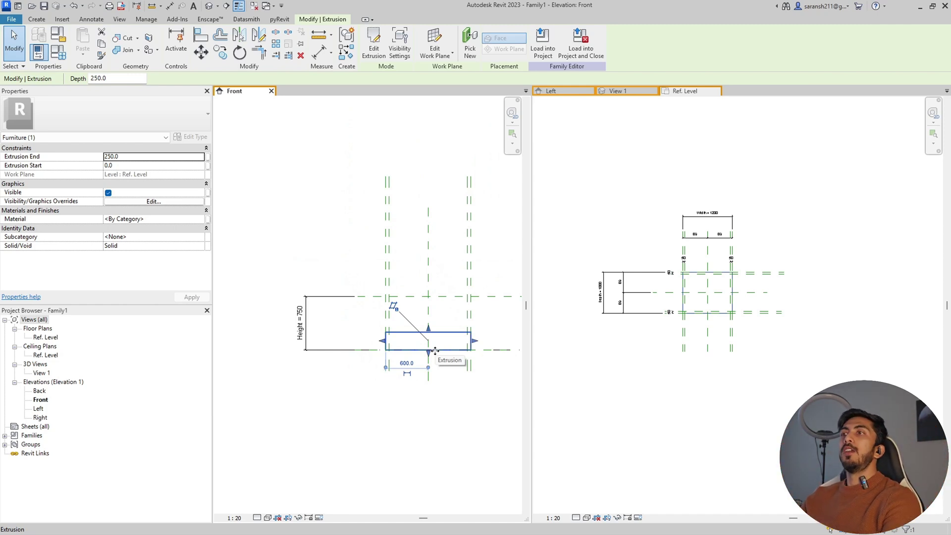
scroll(337, 275, "up", 2)
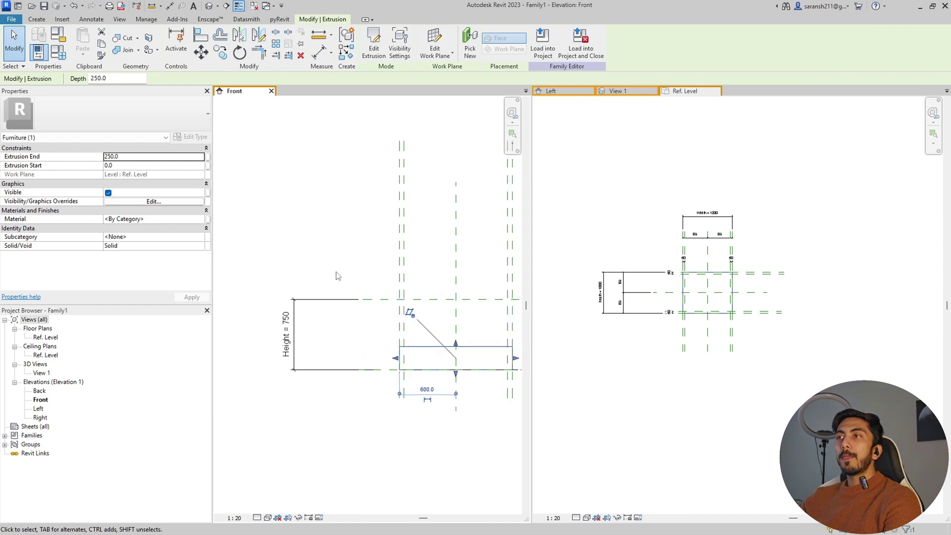
Step: Align and lock the extrusion's top edge to the Top reference plane, so its Extrusion End reads 750
left_click(200, 36)
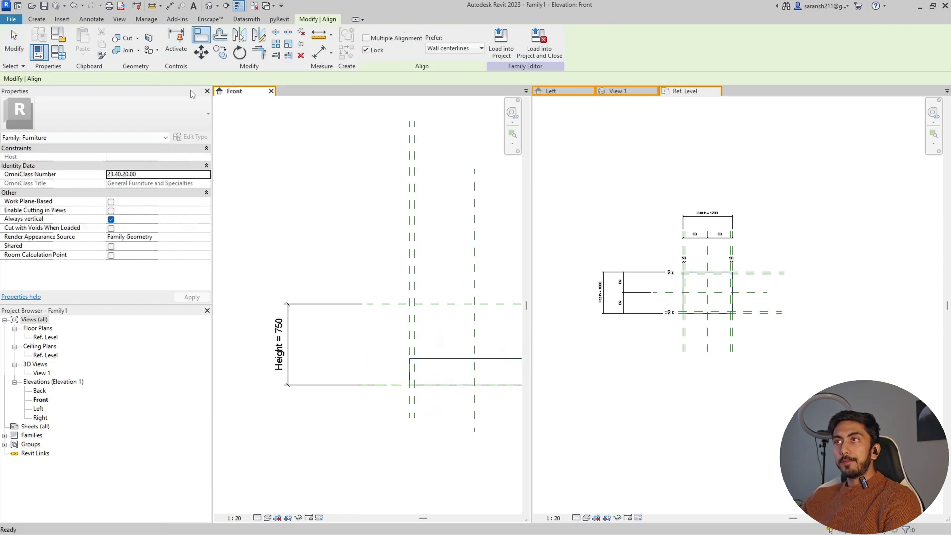
left_click(385, 305)
scroll(319, 360, "down", 3)
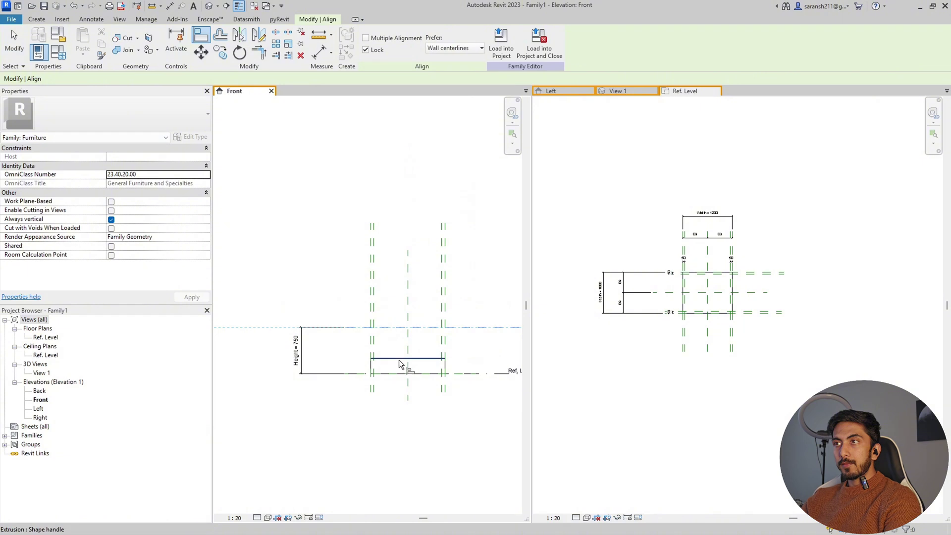
scroll(400, 363, "up", 4)
left_click(400, 356)
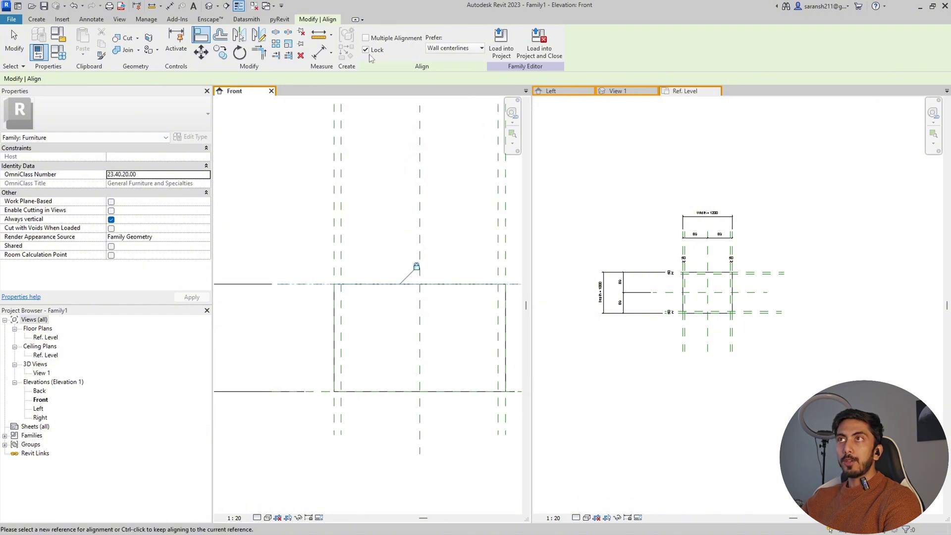
scroll(335, 297, "down", 2)
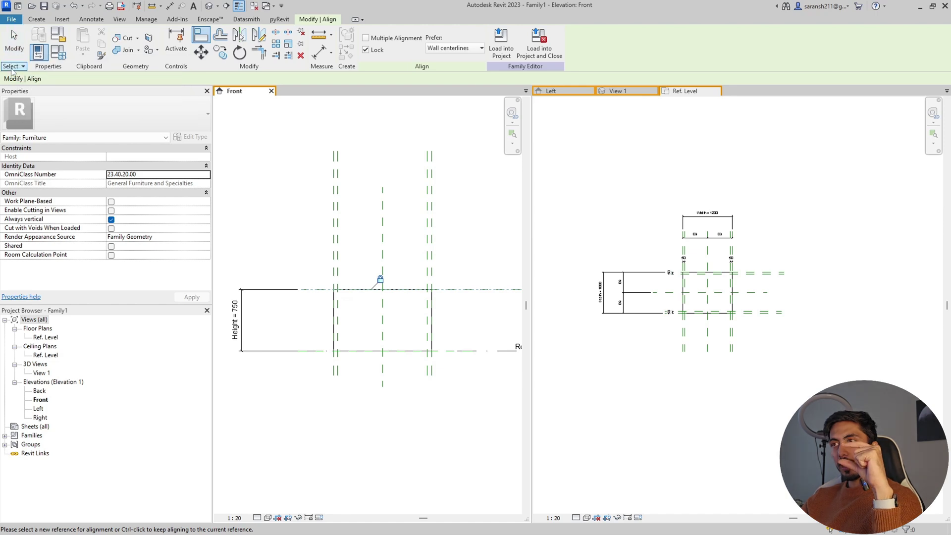
left_click(14, 47)
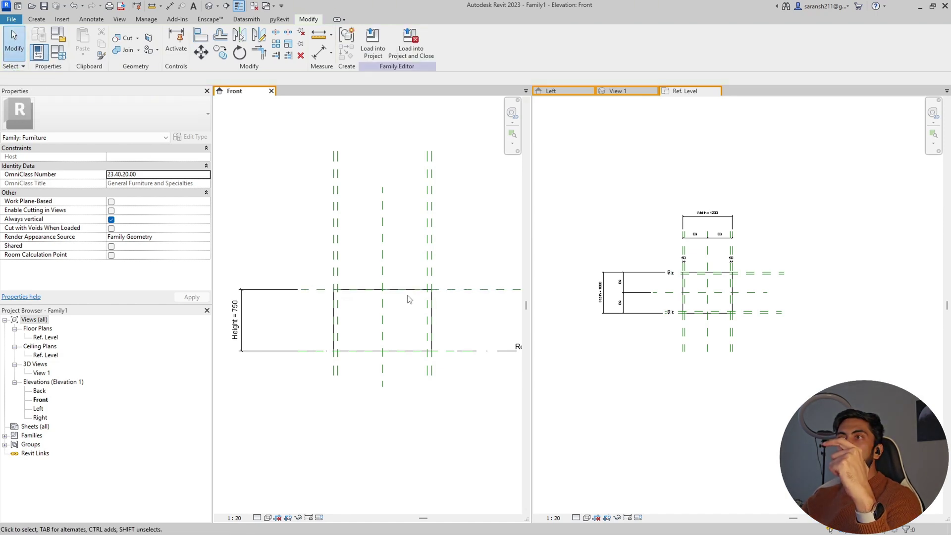
left_click(374, 290)
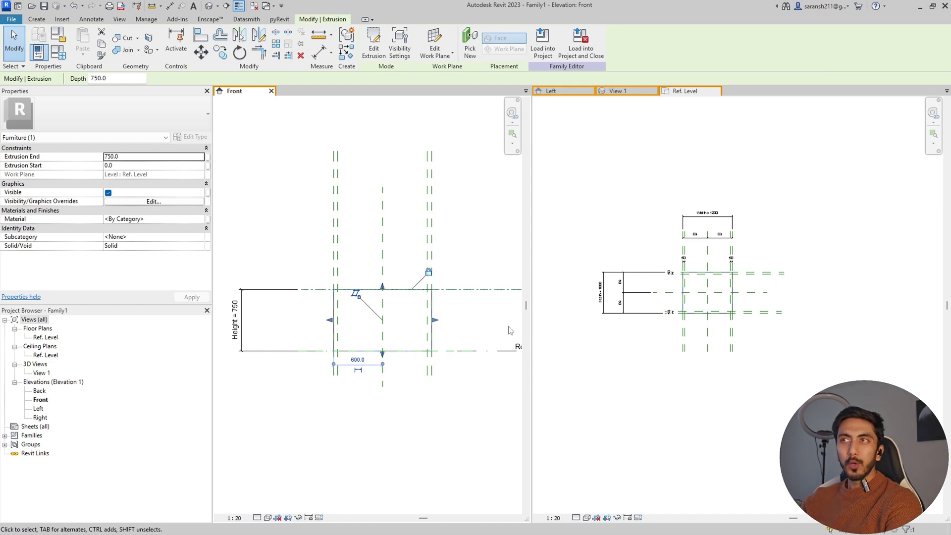
Step: Add a reference plane offset 30 below the Top reference plane using Pick Lines
left_click(36, 19)
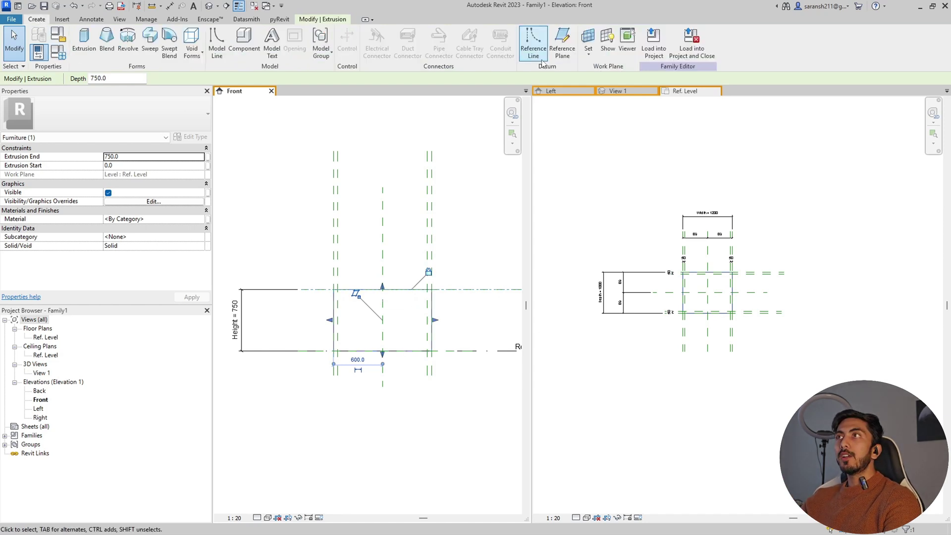
left_click(562, 42)
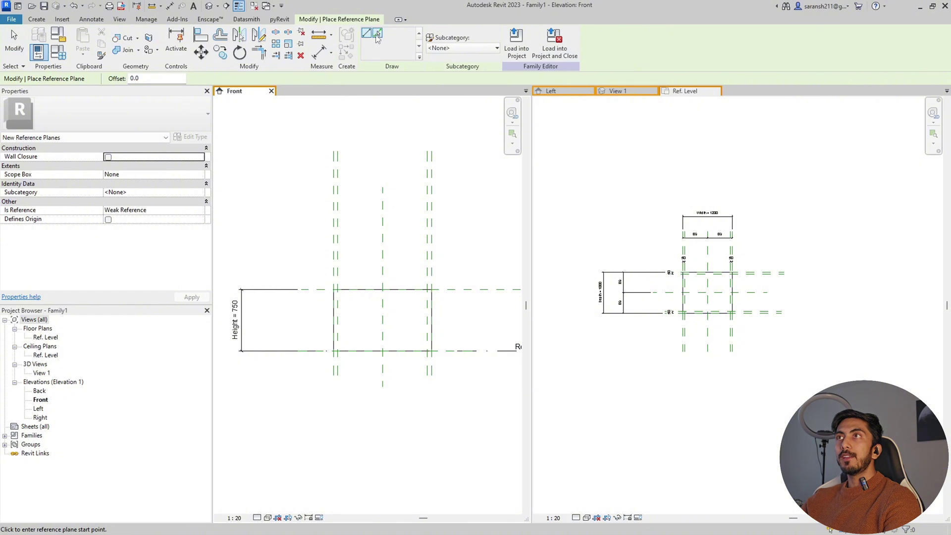
left_click(377, 33)
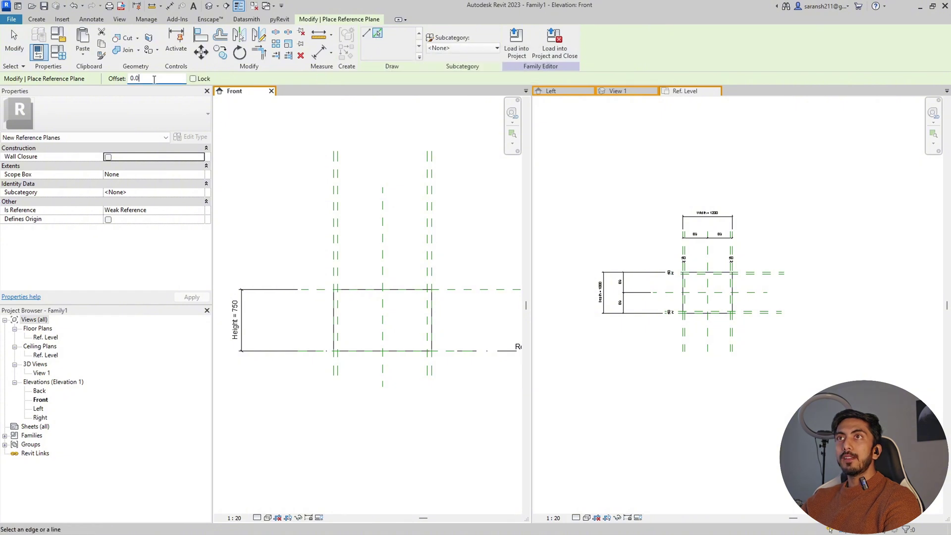
key("BackSpace")
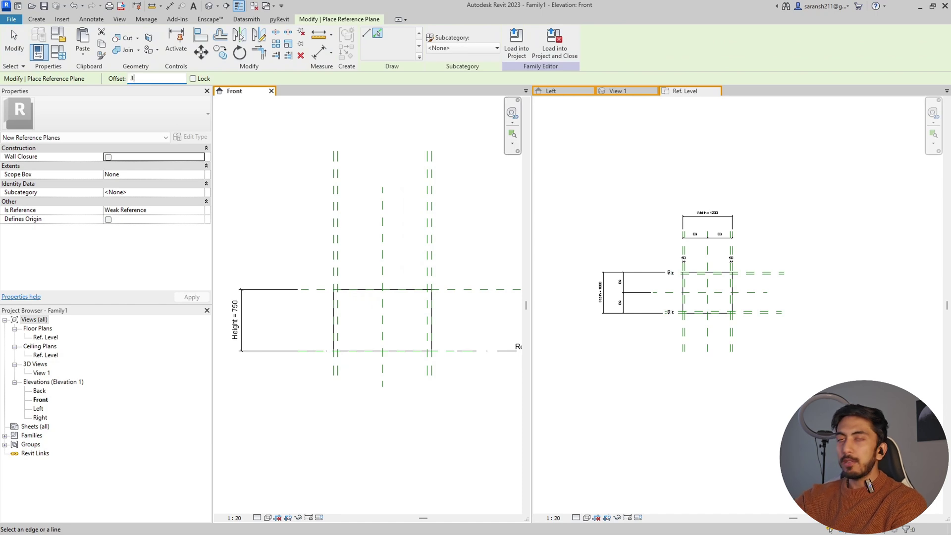
type("30")
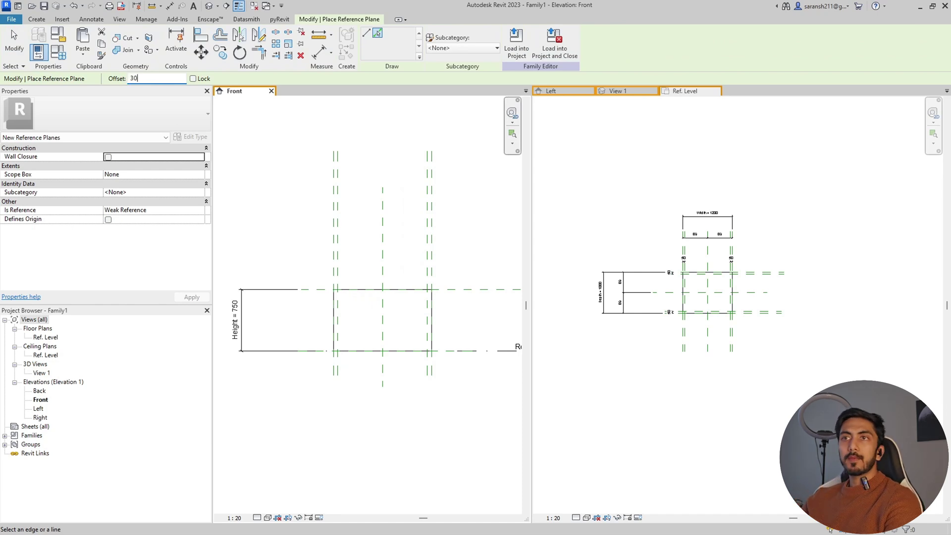
scroll(307, 173, "up", 1)
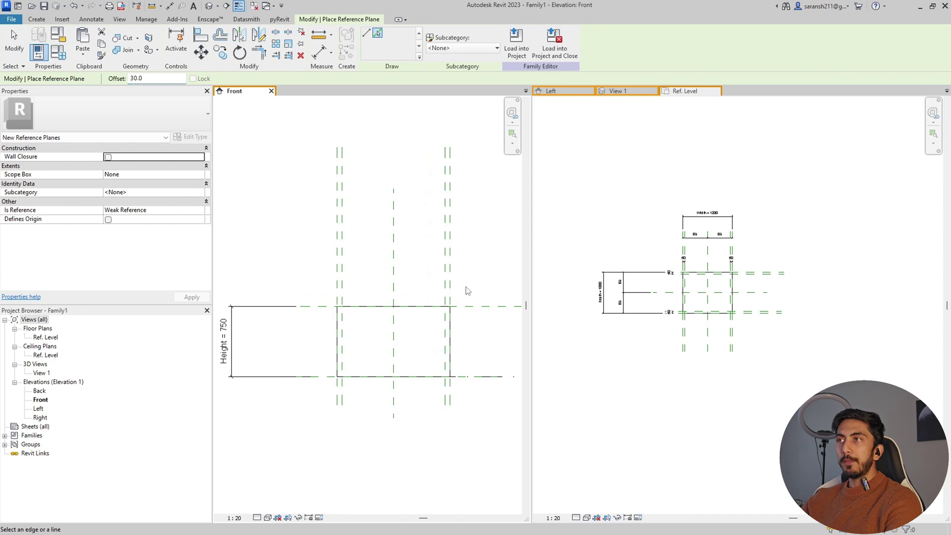
left_click(466, 307)
scroll(268, 293, "up", 1)
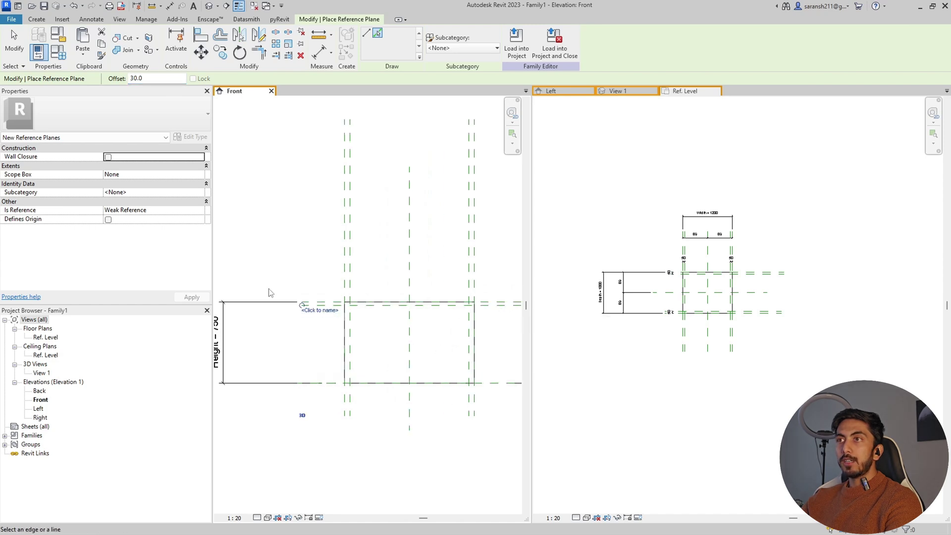
Step: Add an aligned 30 dimension between the Top plane and the new plane
left_click(201, 36)
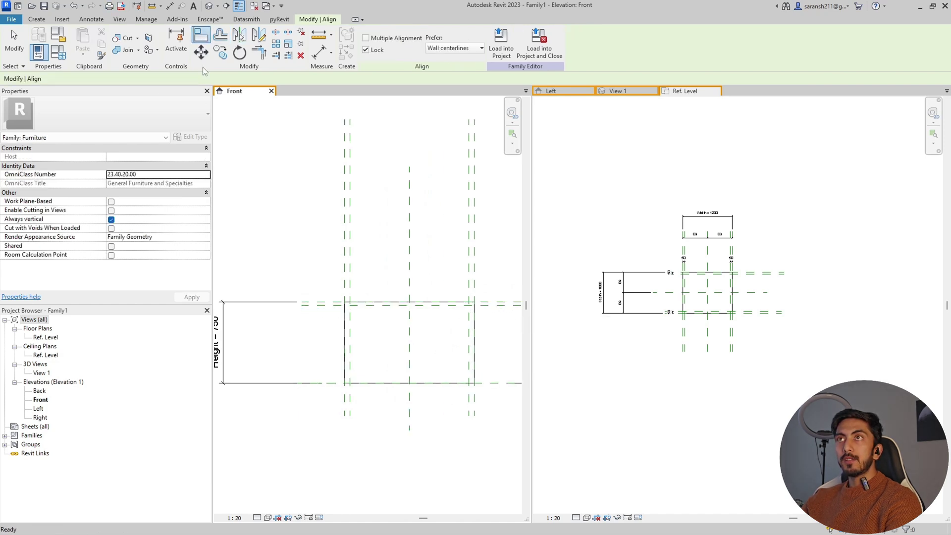
left_click(169, 5)
scroll(312, 310, "up", 2)
left_click(307, 276)
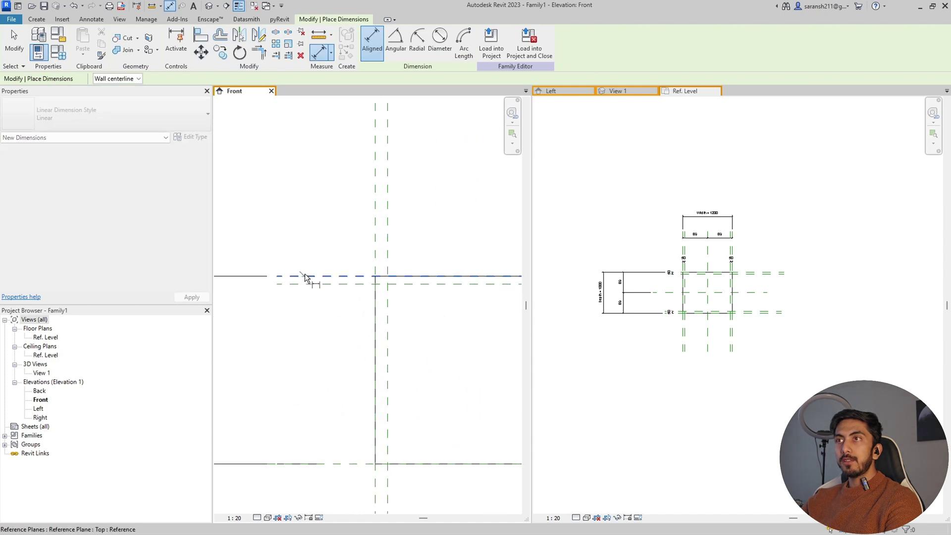
left_click(305, 284)
left_click(303, 285)
scroll(304, 292, "down", 3)
scroll(315, 302, "up", 3)
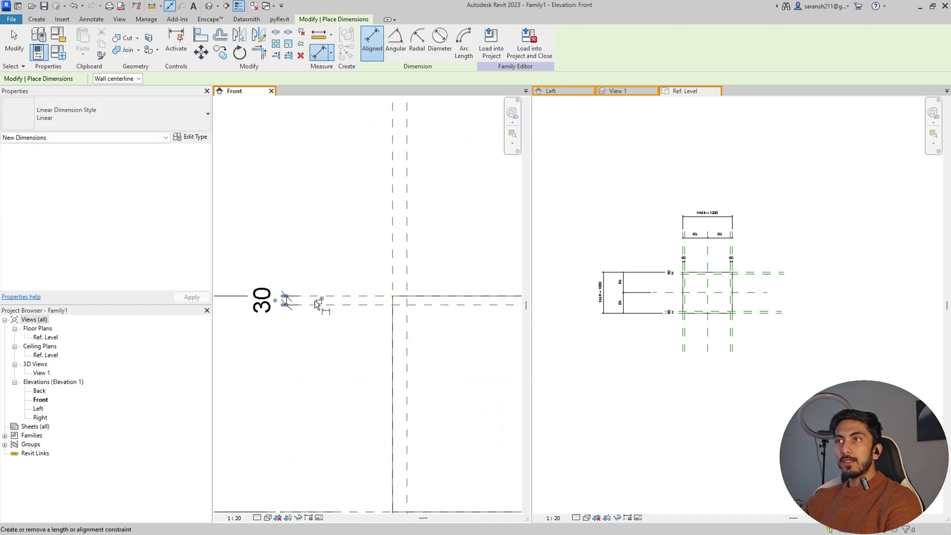
scroll(319, 304, "down", 3)
key("Escape")
key("Escape")
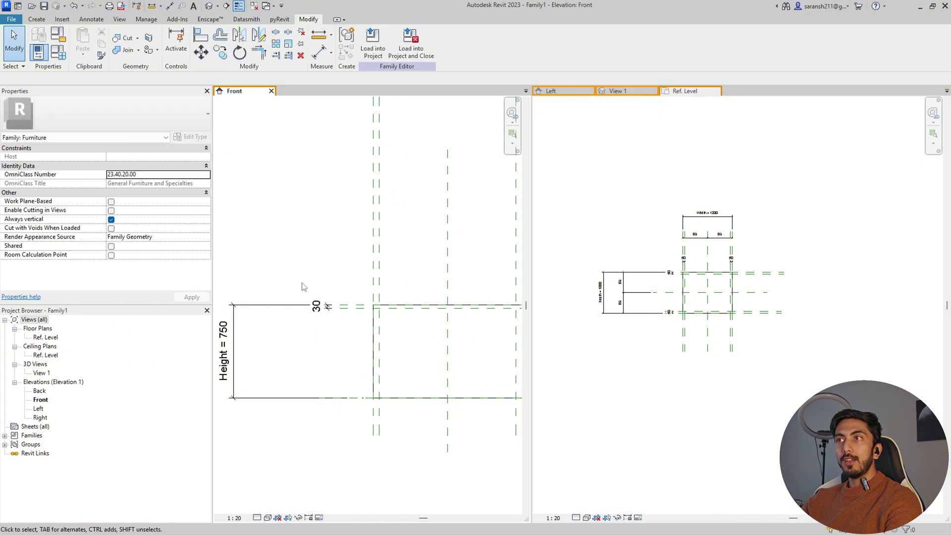
Step: Set the new reference plane's Is Reference property to Not a Reference
scroll(363, 308, "up", 3)
left_click(363, 308)
middle_click_drag(364, 308, 327, 254)
key("Escape")
left_click(327, 255)
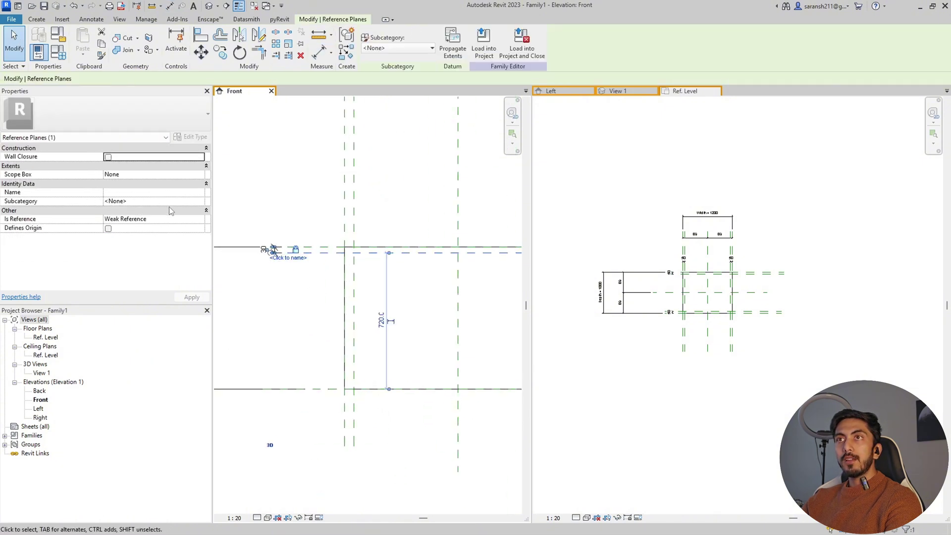
left_click(192, 204)
left_click(194, 219)
left_click(200, 220)
left_click(189, 216)
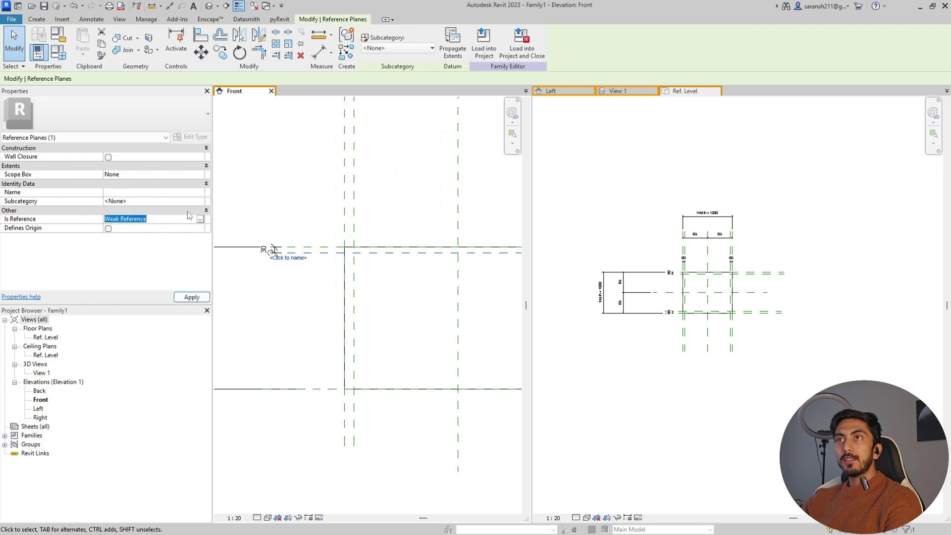
left_click(200, 220)
left_click(125, 227)
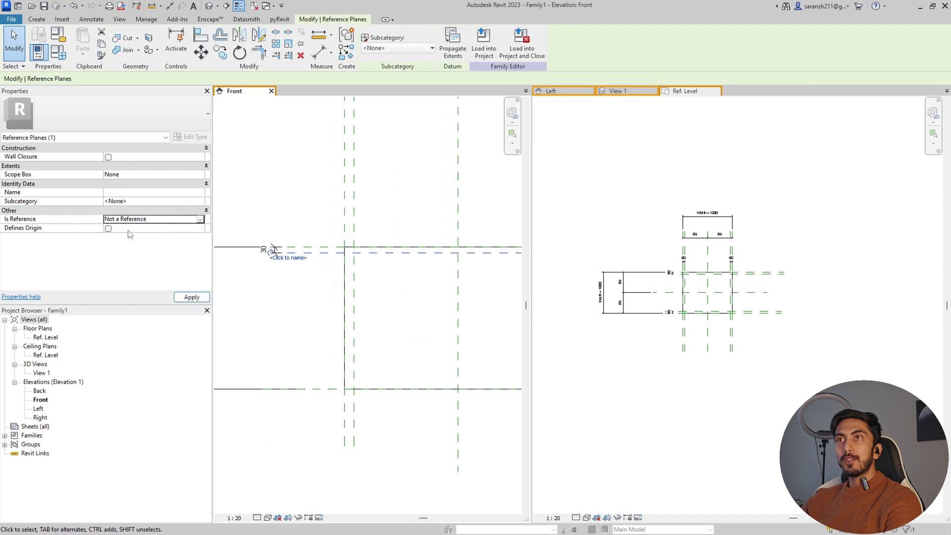
Step: Name the new reference plane 'Base of Table Top'
left_click(171, 194)
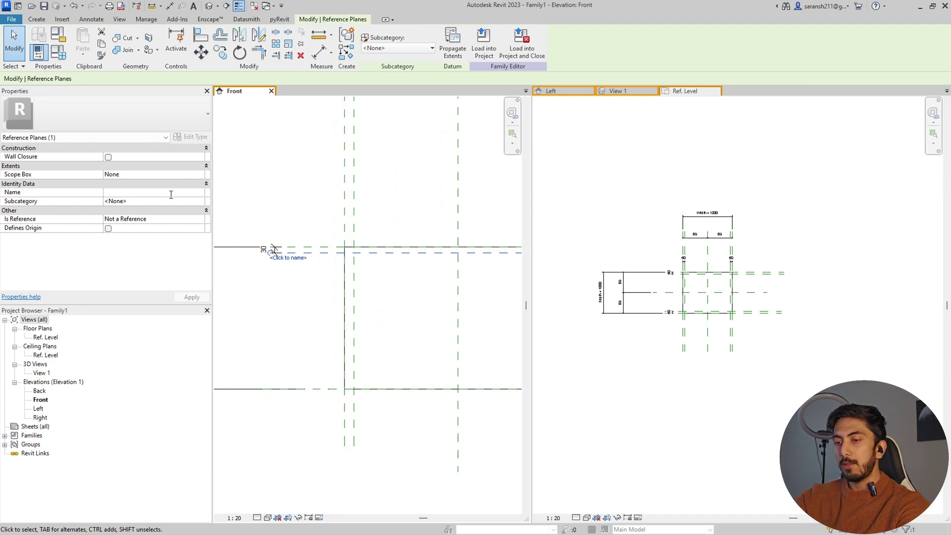
key("Caps_Lock")
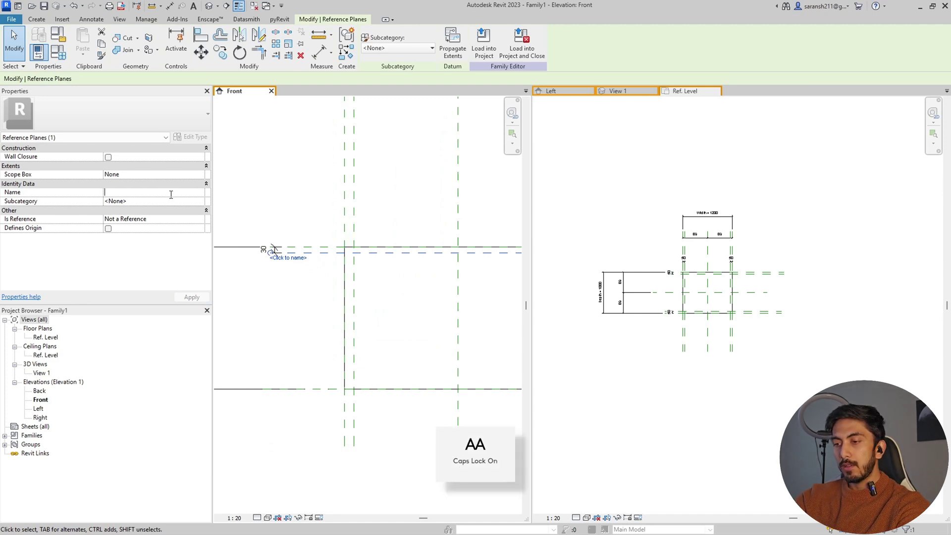
type("B")
key("Caps_Lock")
type("as")
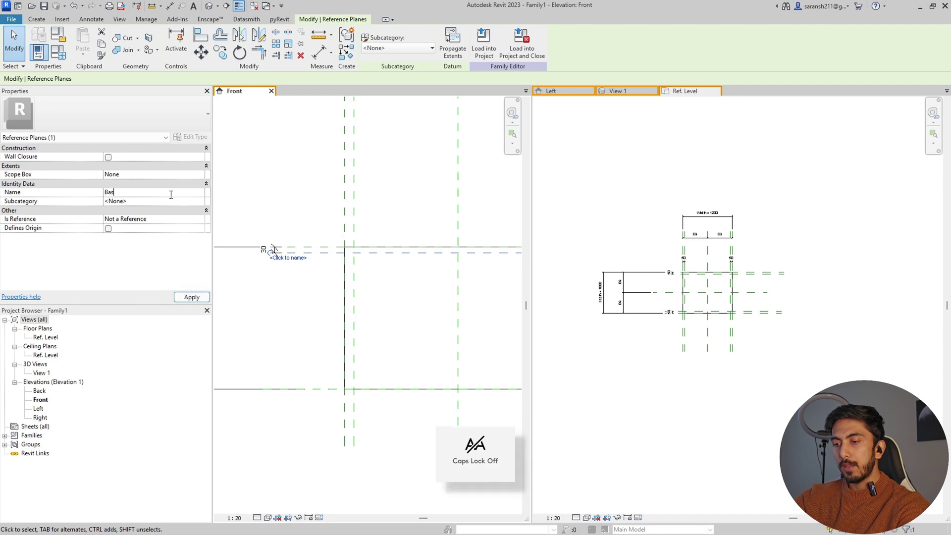
type("e of")
key("Caps_Lock")
type("Tab")
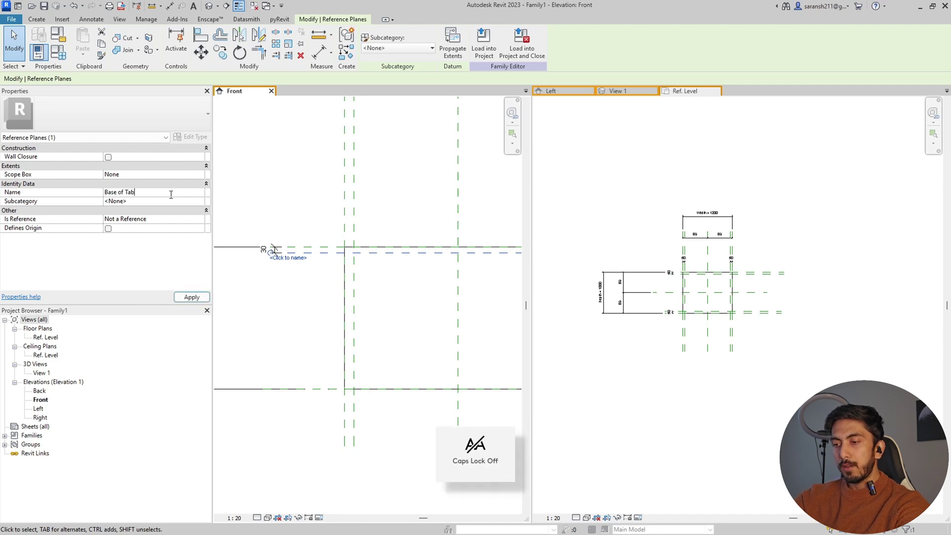
type("le")
key("Caps_Lock")
type("Top")
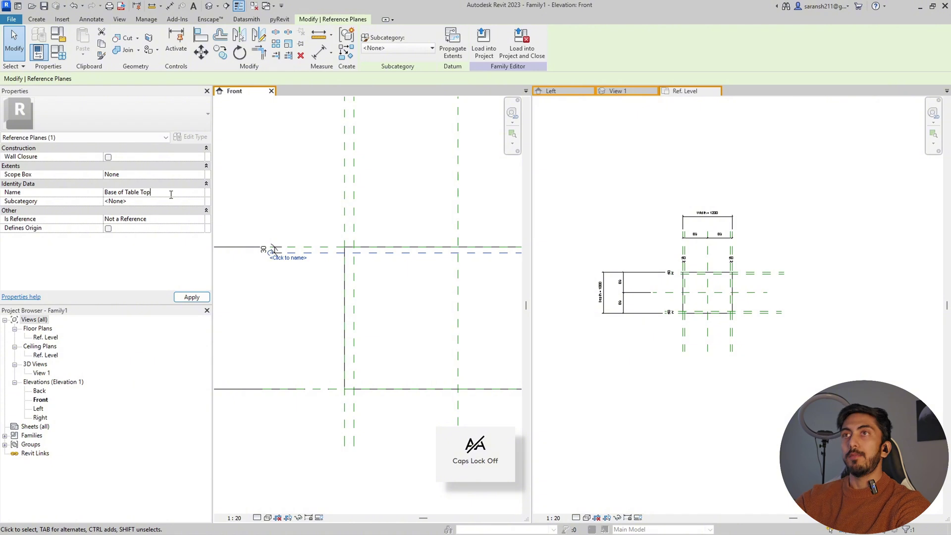
key("Return")
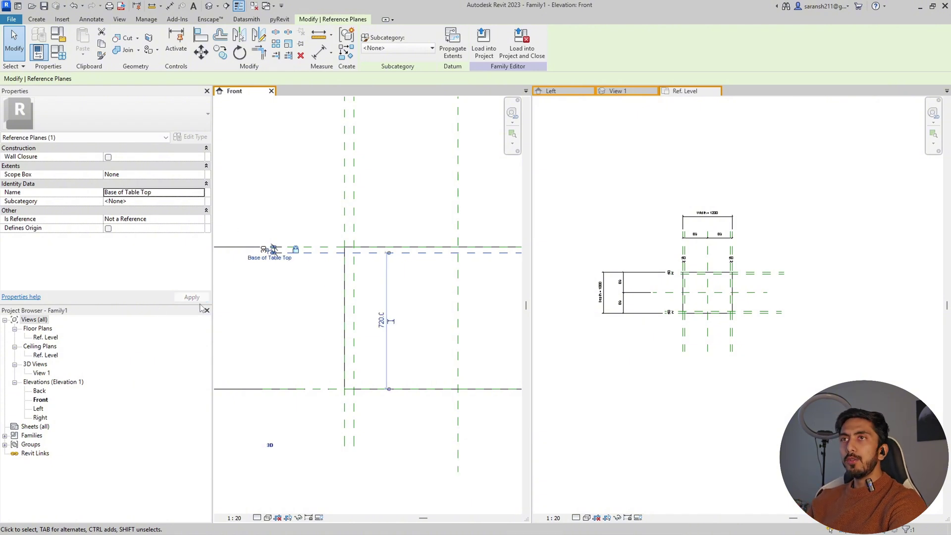
left_click(307, 329)
scroll(308, 329, "down", 3)
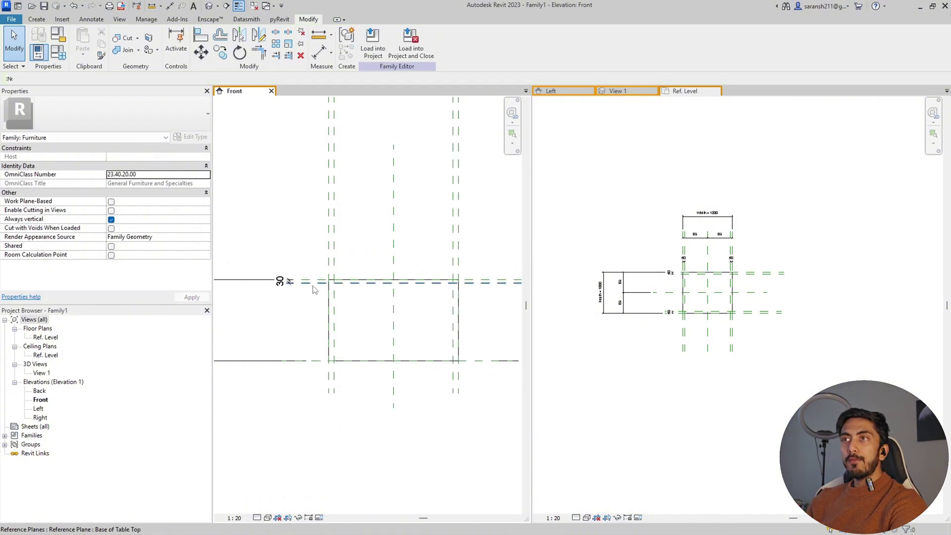
Step: Drag the extrusion's bottom edge up toward the Base of Table Top plane
left_click(313, 289)
key("Escape")
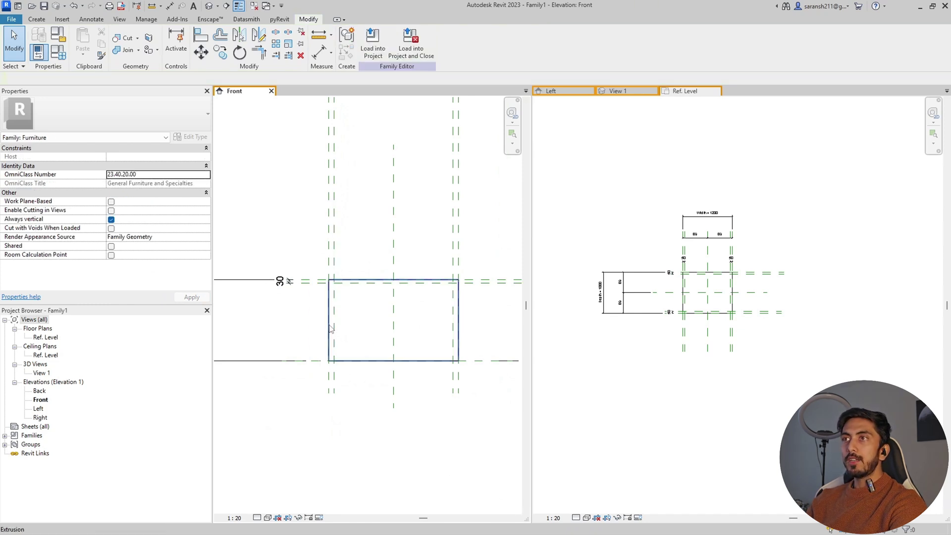
left_click(364, 360)
scroll(383, 362, "up", 2)
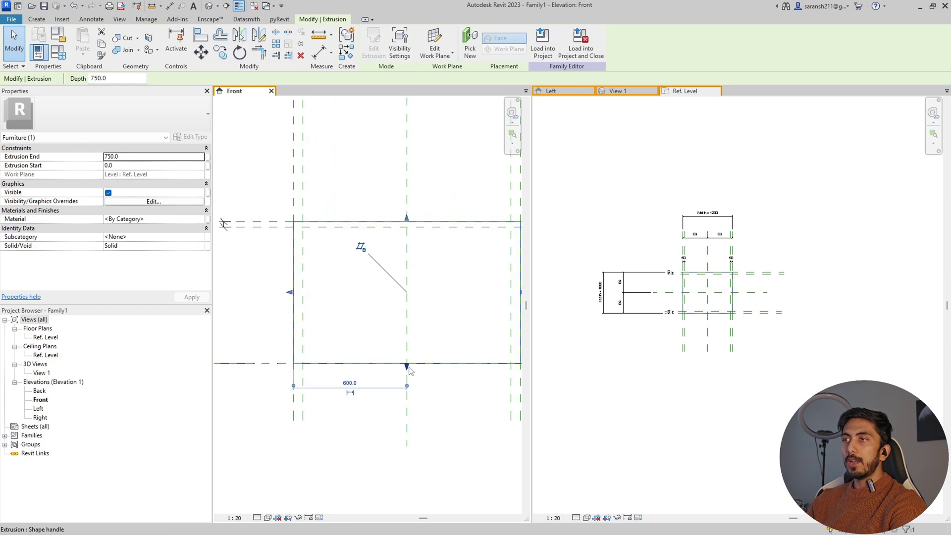
left_click_drag(407, 365, 410, 278)
scroll(322, 339, "down", 2)
left_click(321, 338)
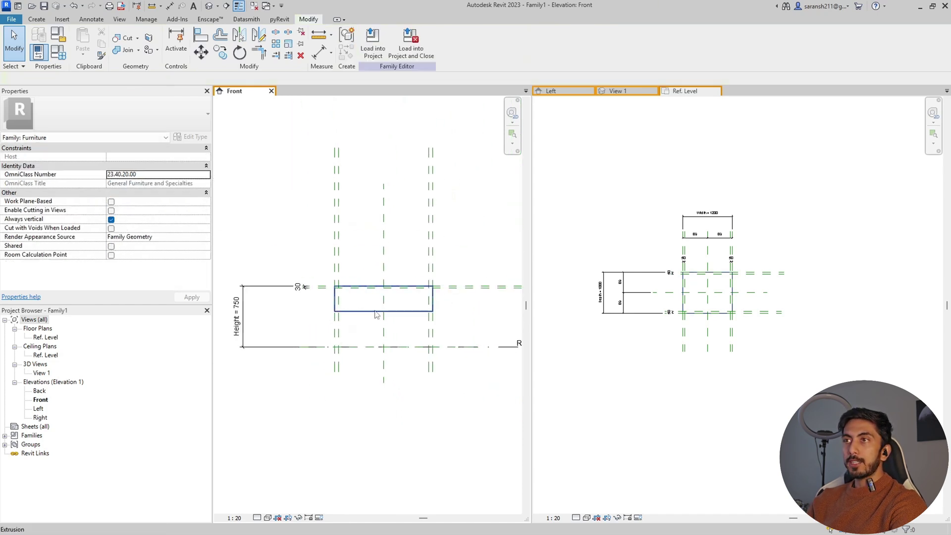
mouse_move(384, 312)
left_mouse_down()
mouse_move(384, 290)
mouse_move(389, 326)
left_mouse_up()
left_click(406, 322)
Step: Align and lock the extrusion's bottom edge to Base of Table Top, spanning 720 to 750
left_click(201, 36)
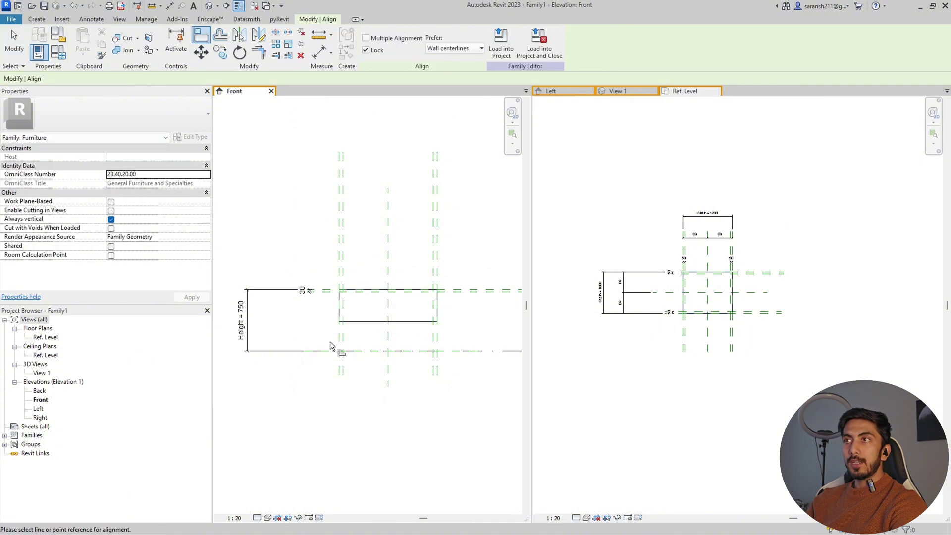
scroll(353, 322, "up", 2)
left_click(278, 364)
scroll(317, 347, "down", 1)
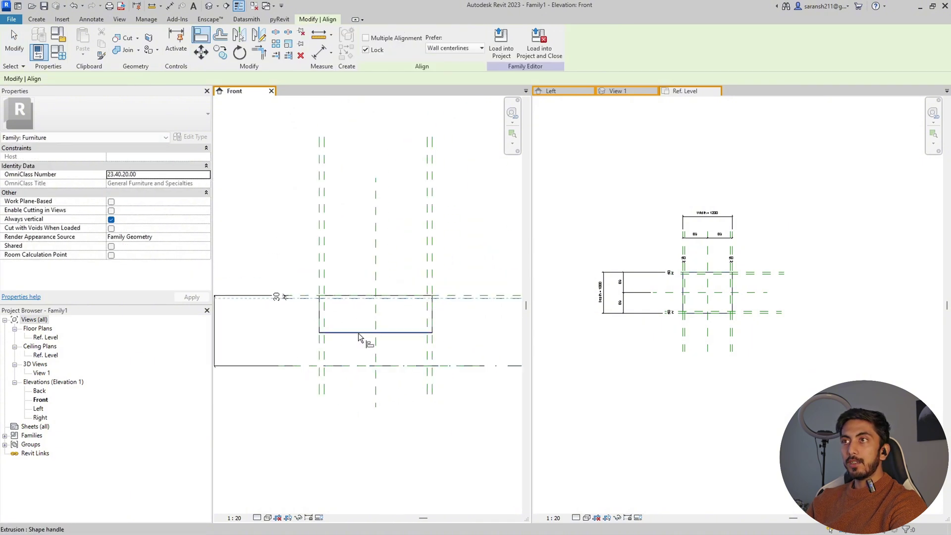
left_click(358, 331)
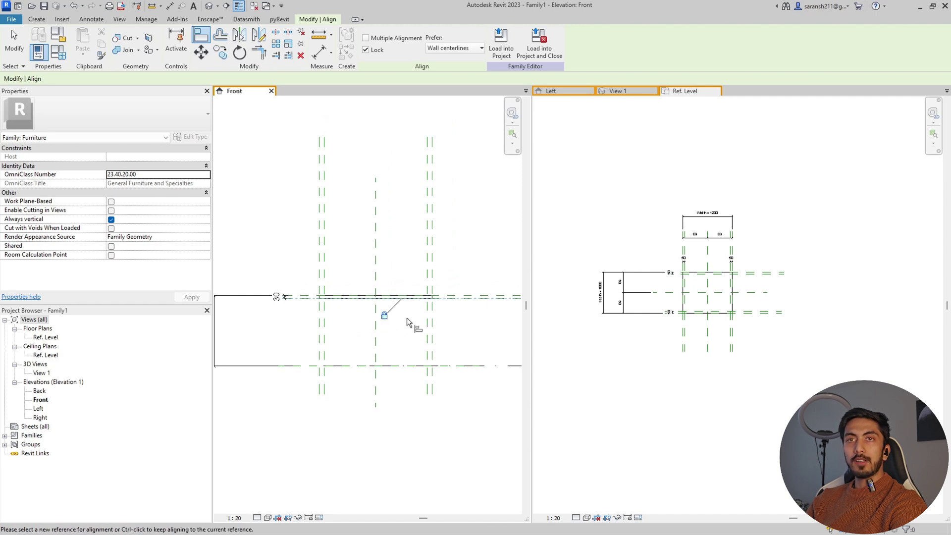
scroll(411, 317, "down", 3)
left_click(16, 41)
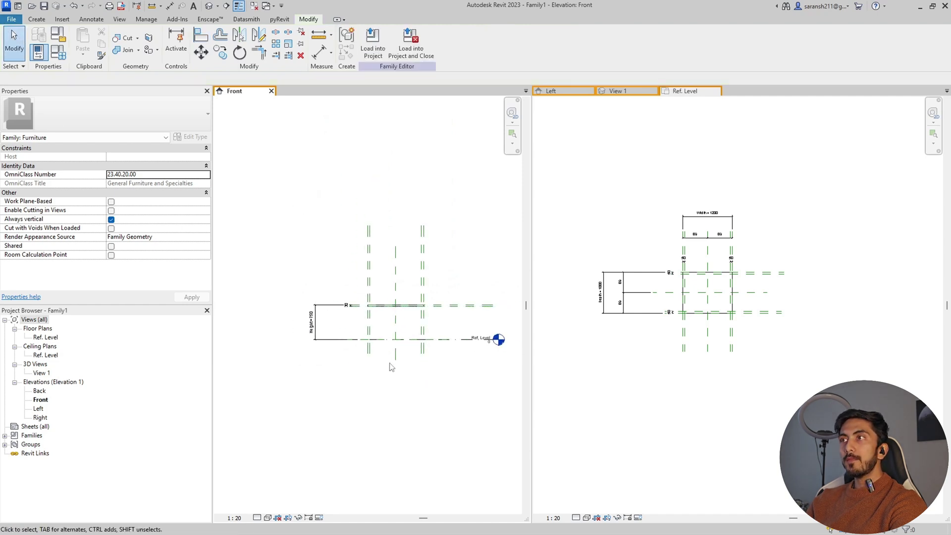
scroll(377, 376, "down", 2)
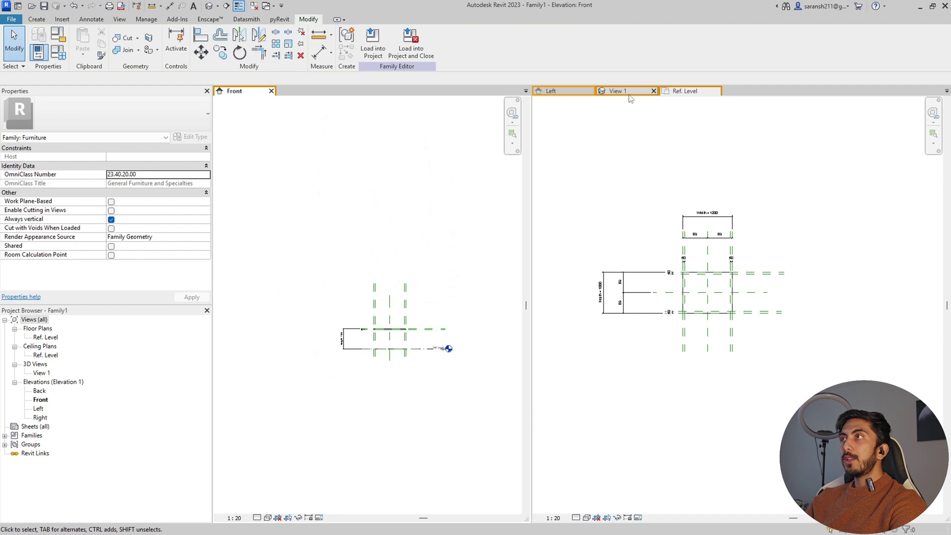
Step: Replace View 1 with the Default 3D View of the tabletop slab
left_click_drag(617, 92, 652, 101)
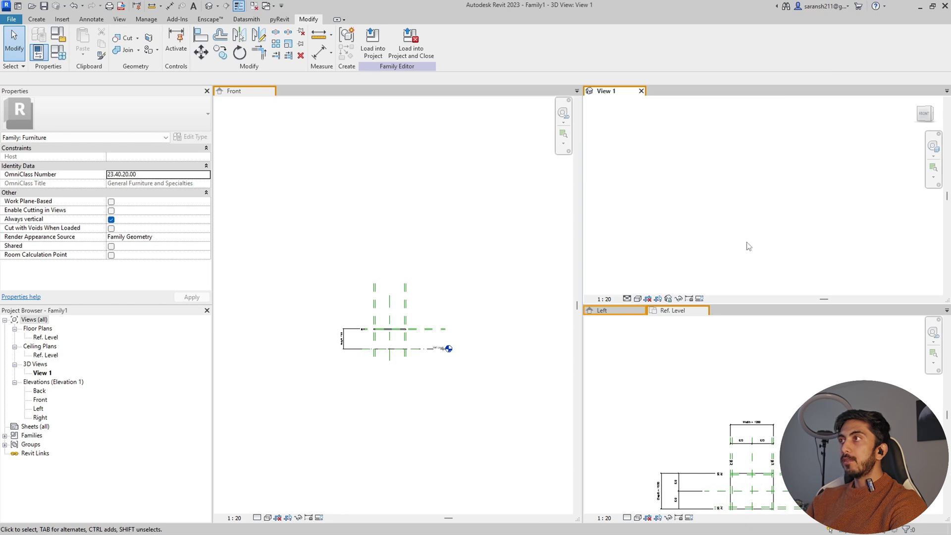
left_click(209, 5)
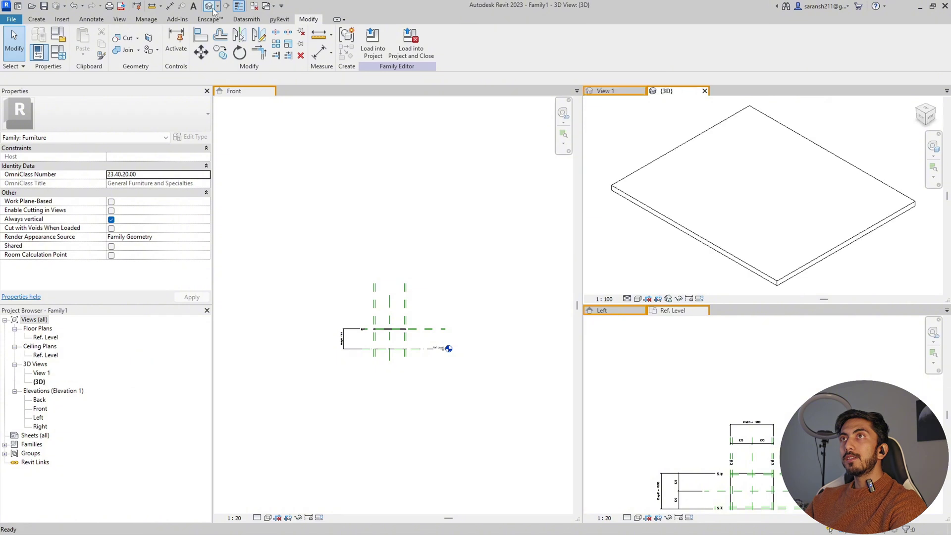
left_click(642, 91)
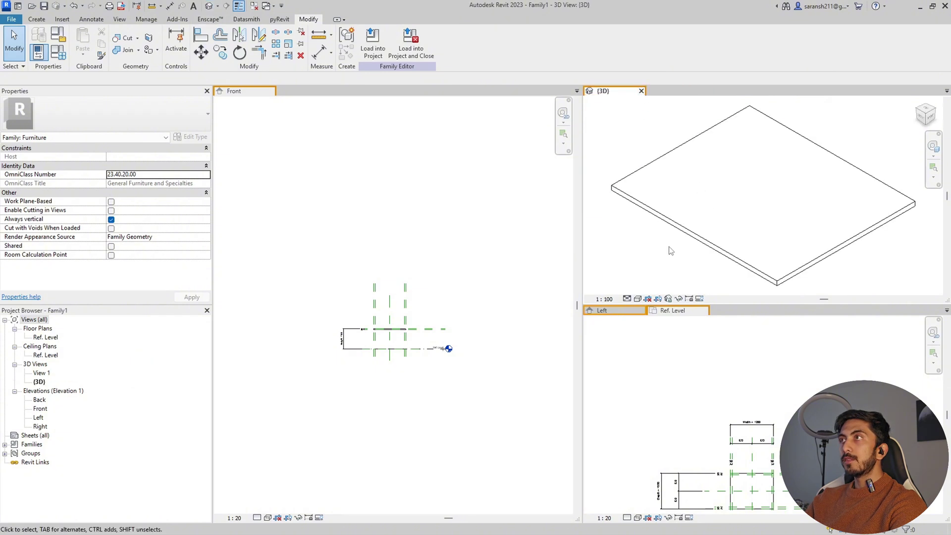
Step: Open Family Types showing Depth 1000.0, Height 750.0 and Width 1200.0
scroll(673, 231, "down", 5)
scroll(672, 233, "up", 3)
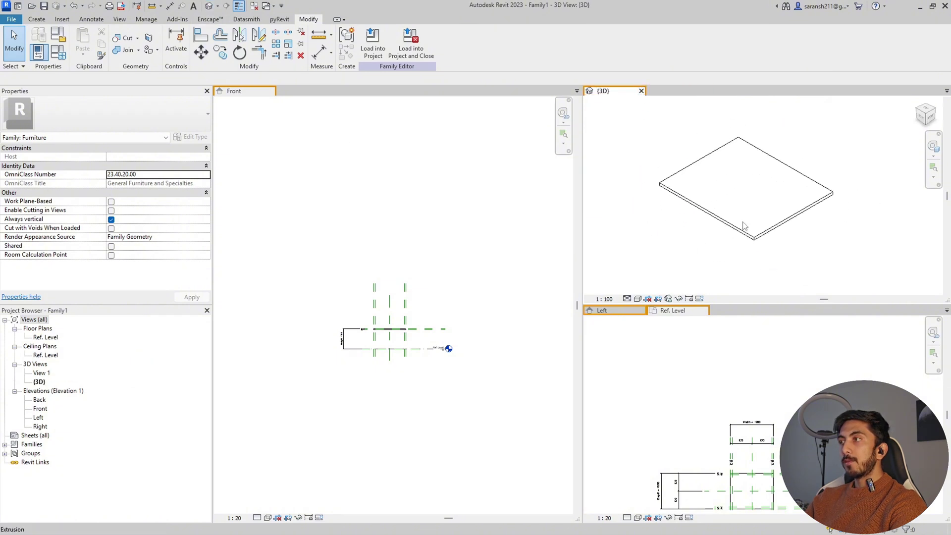
scroll(747, 176, "up", 1)
scroll(715, 418, "up", 3)
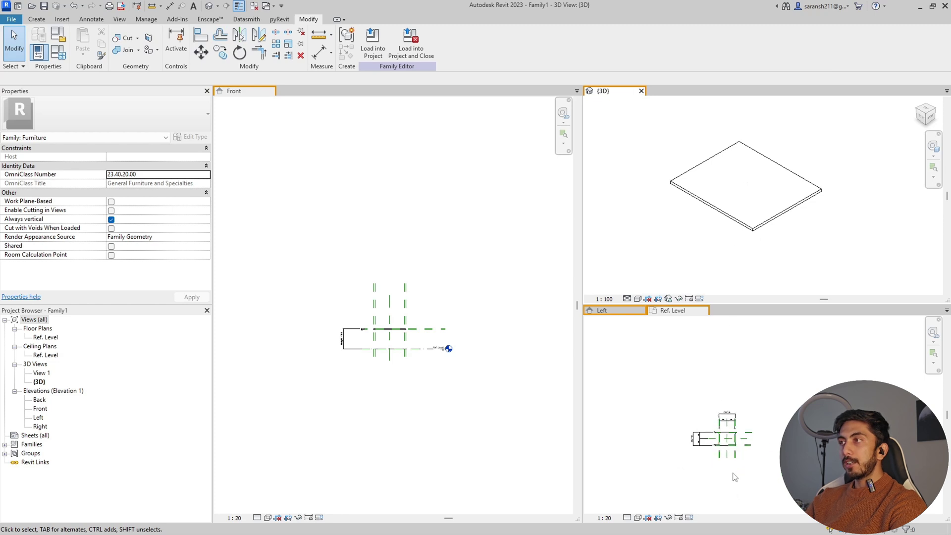
scroll(773, 419, "down", 2)
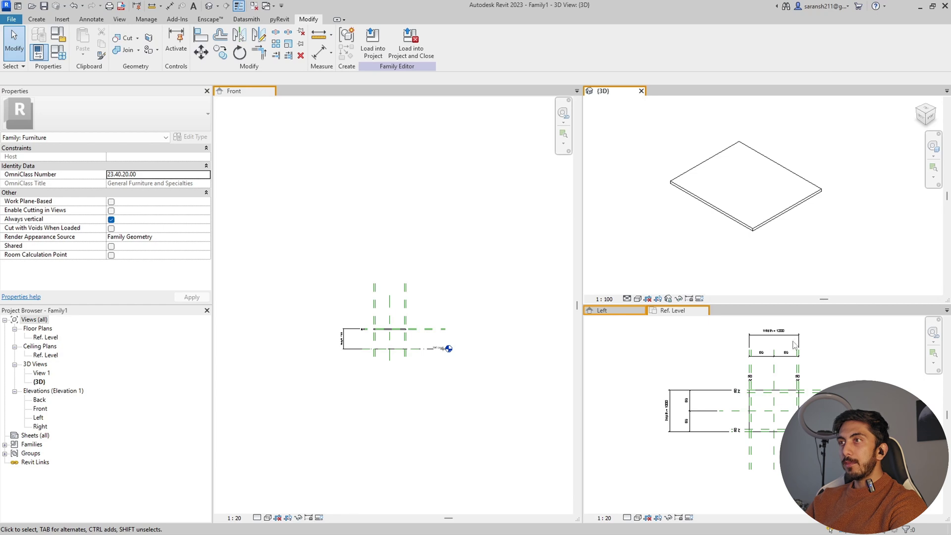
scroll(782, 423, "up", 1)
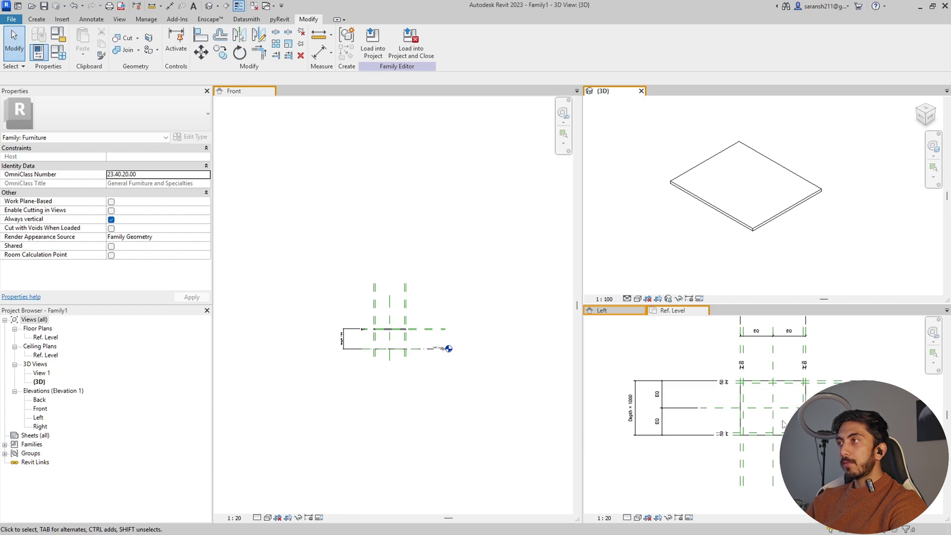
left_click(58, 52)
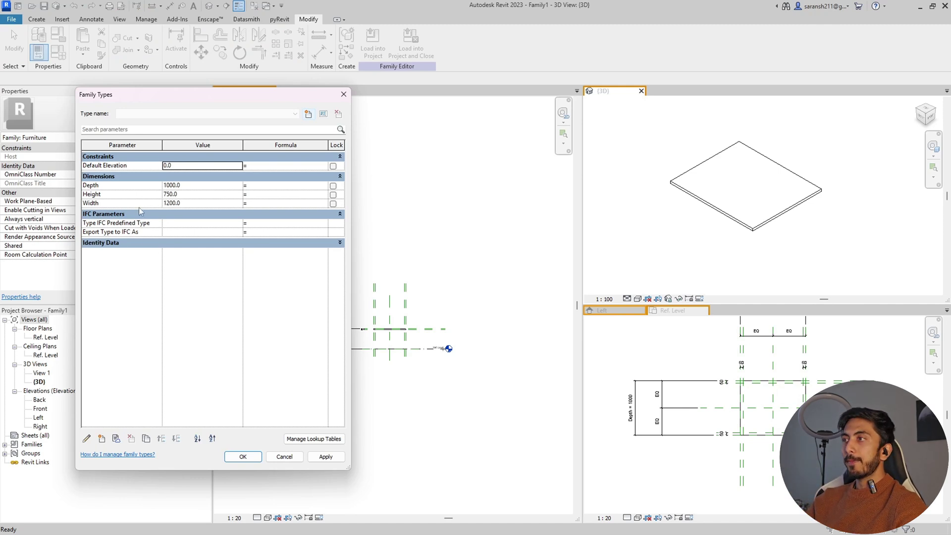
Step: Close Family Types leaving Depth, Width and Height unchanged
left_click(165, 186)
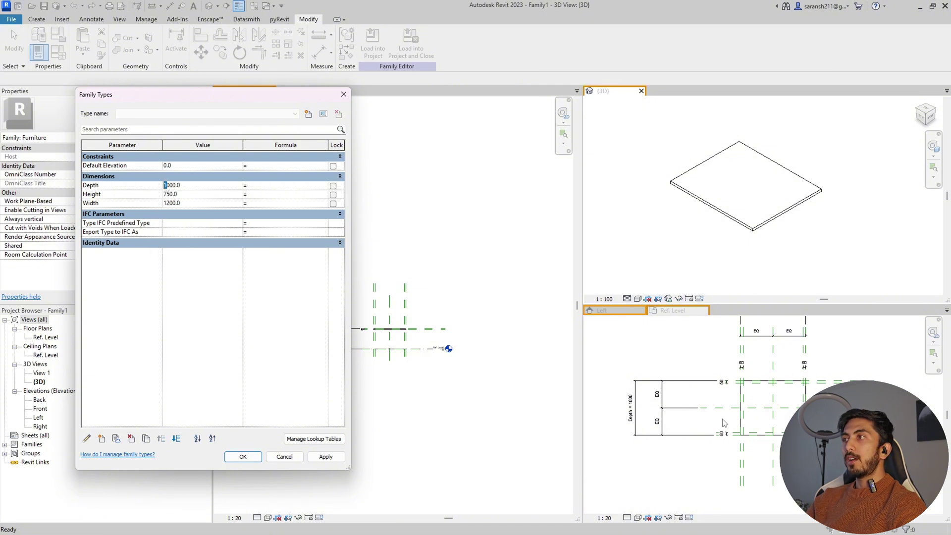
left_click(344, 94)
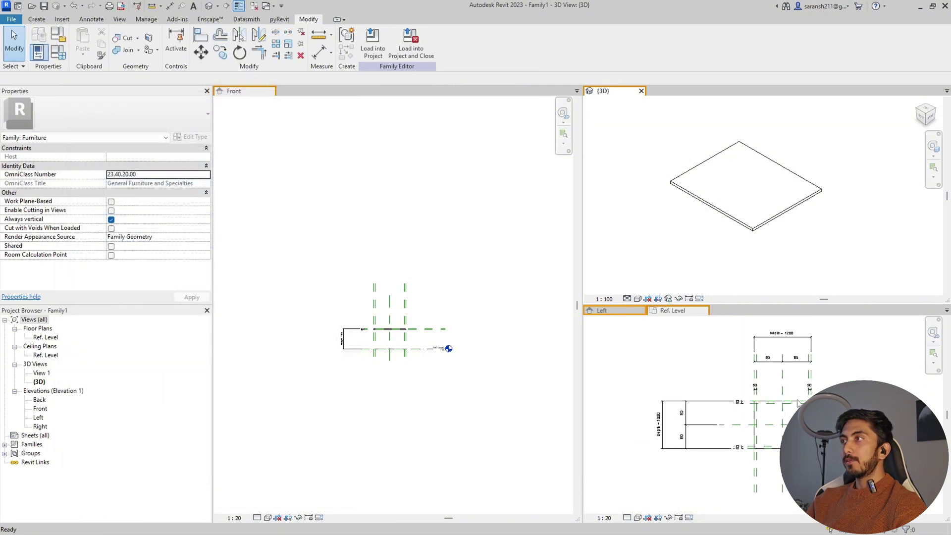
scroll(392, 335, "up", 5)
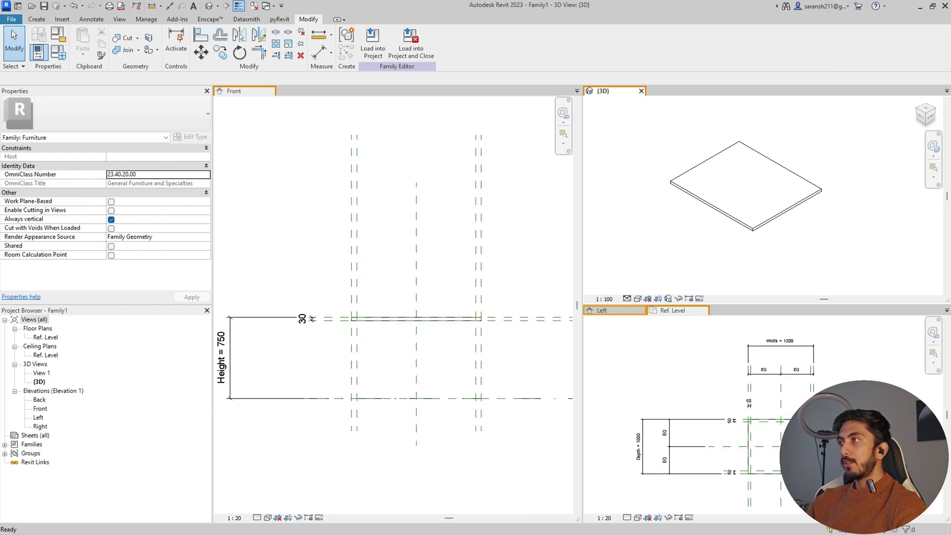
Step: Change Depth to 2000 and Width to 2200 in Family Types and apply them
left_click(61, 51)
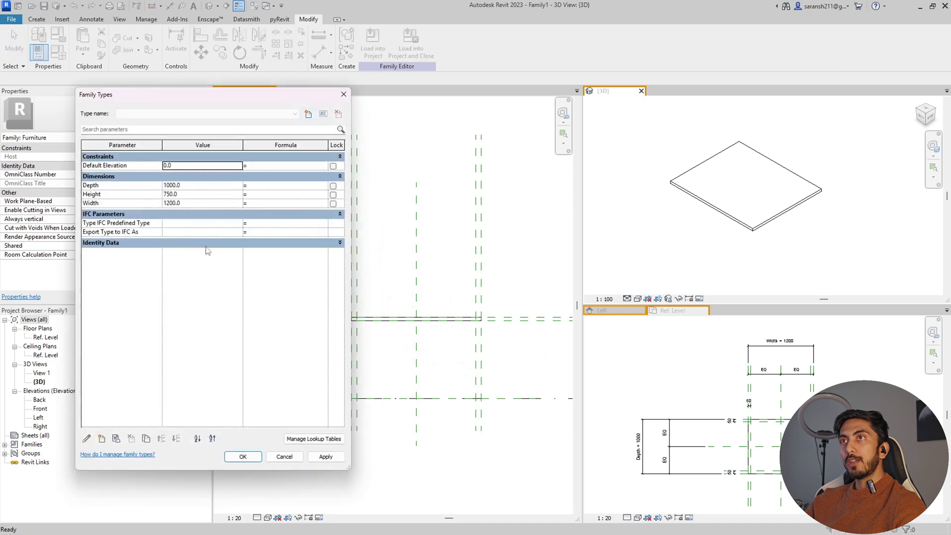
left_click(167, 186)
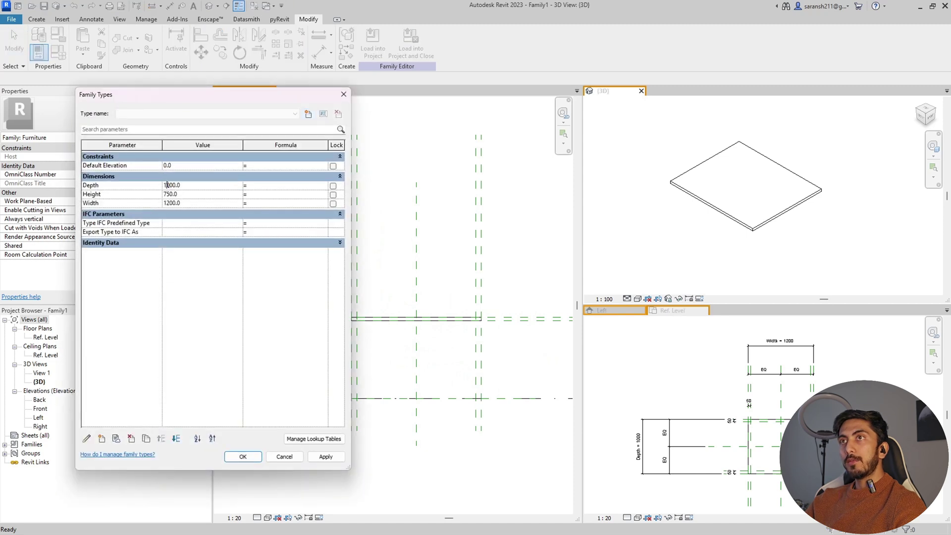
type("2")
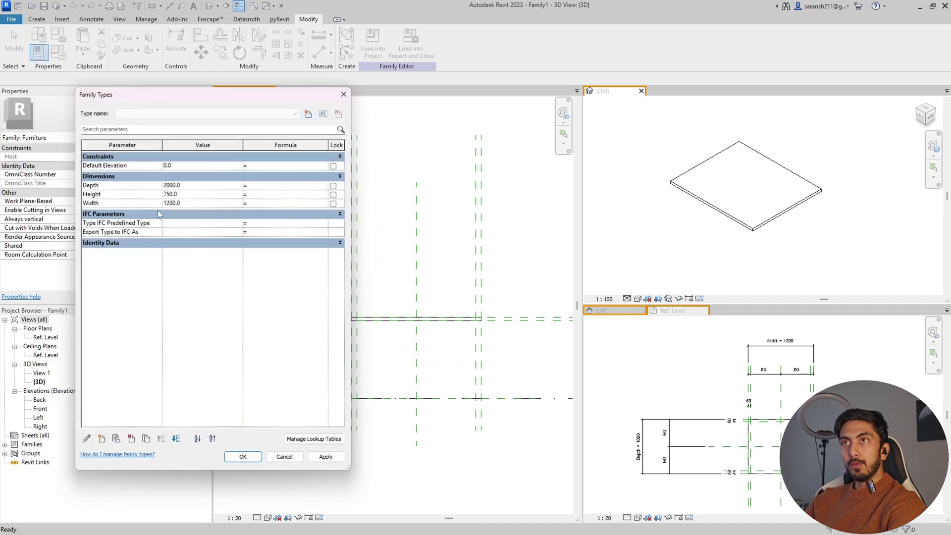
left_click_drag(164, 203, 167, 203)
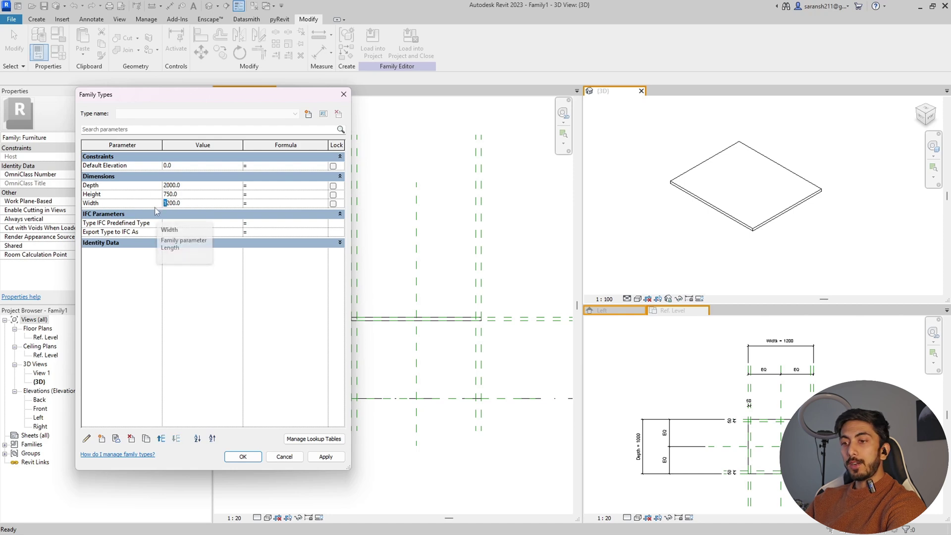
type("2")
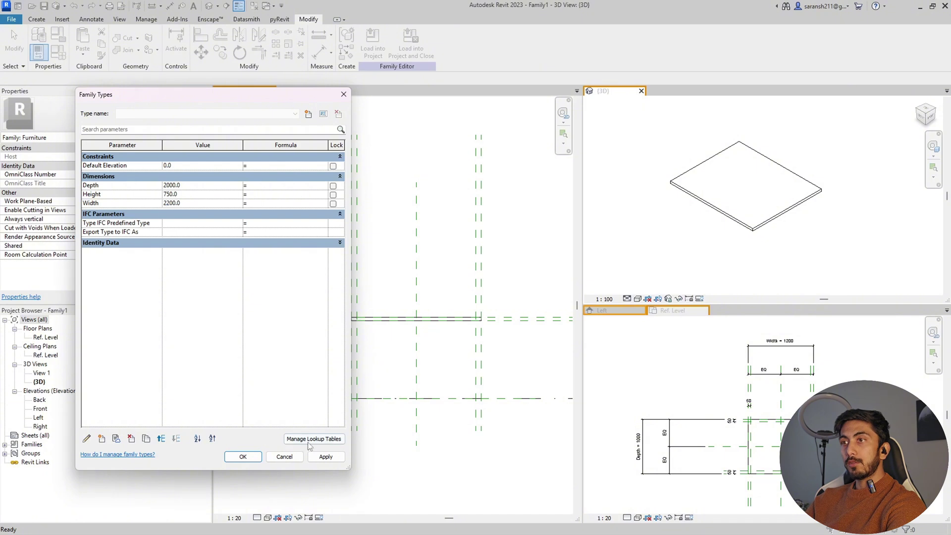
left_click(325, 457)
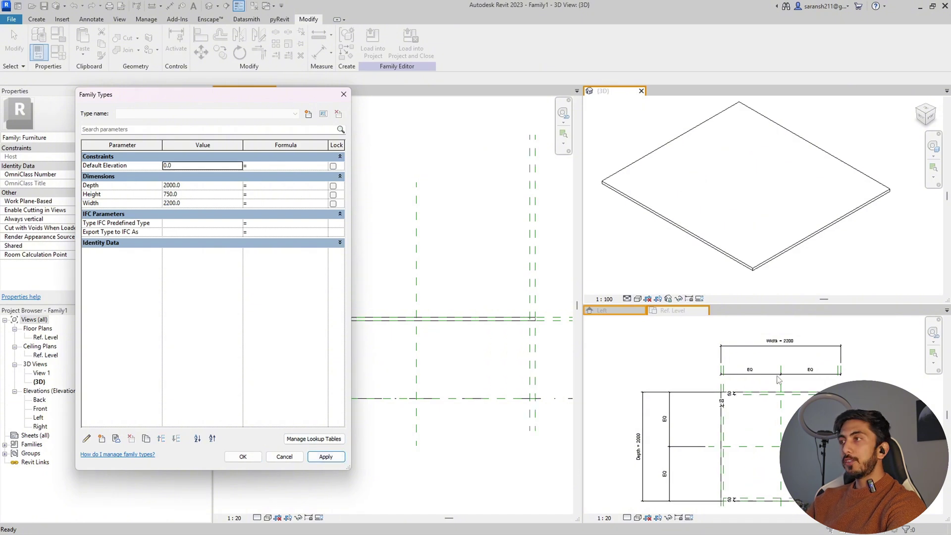
left_click(243, 458)
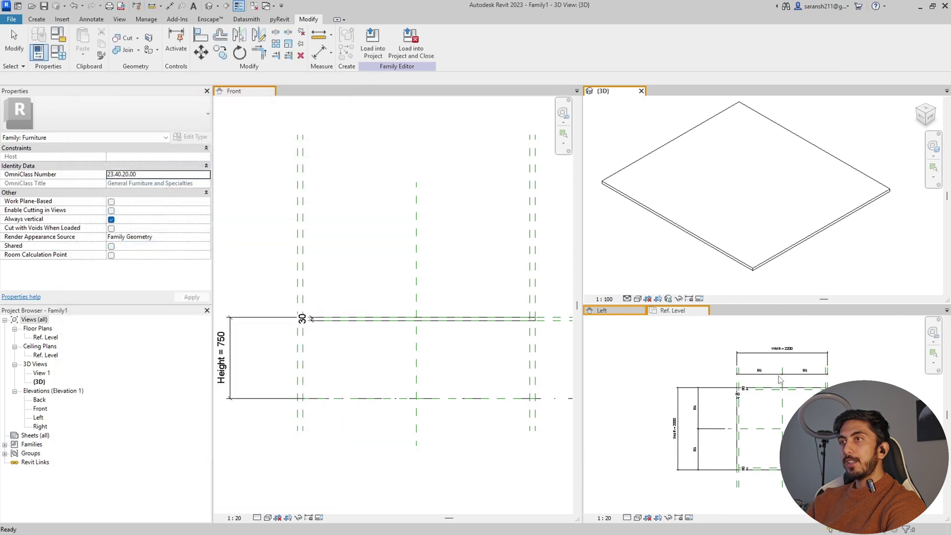
scroll(722, 461, "up", 2)
scroll(669, 386, "up", 4)
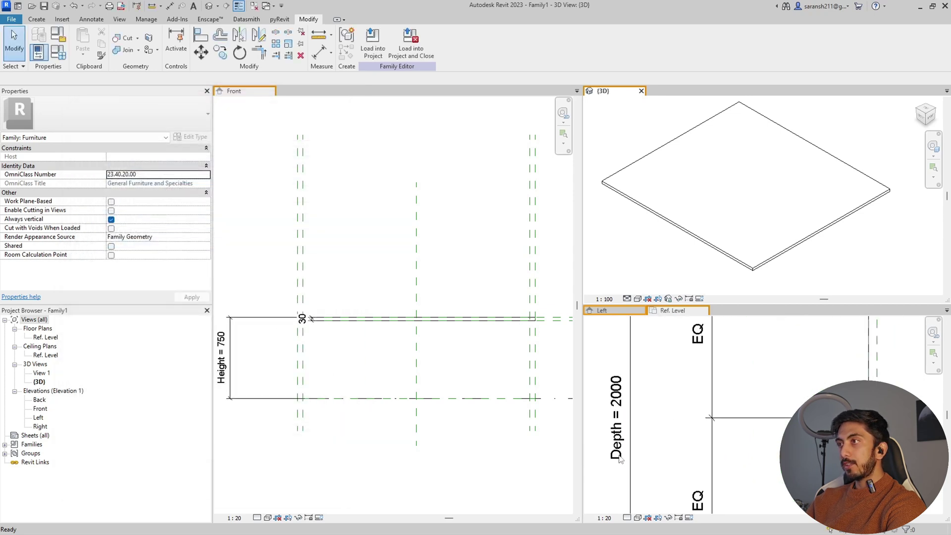
scroll(620, 460, "down", 4)
scroll(713, 416, "up", 5)
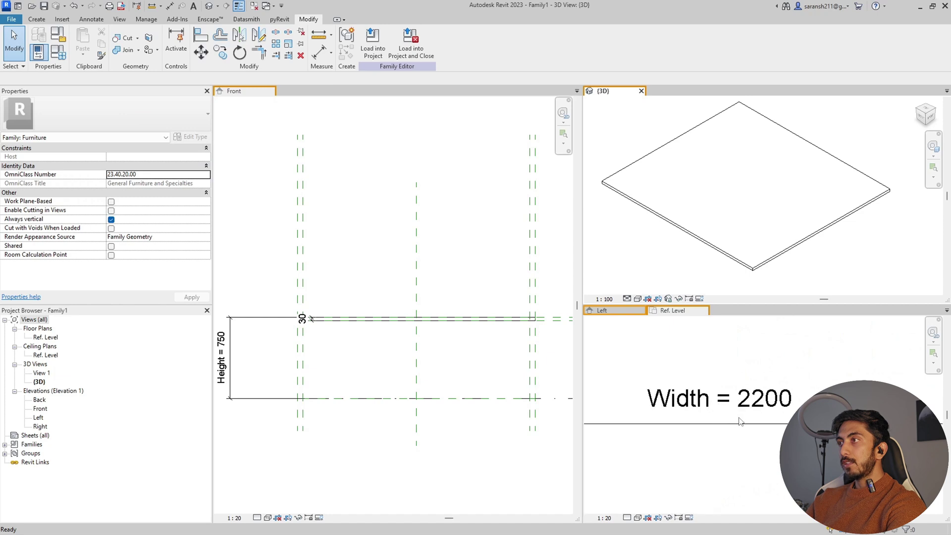
scroll(741, 421, "down", 6)
scroll(741, 509, "up", 2)
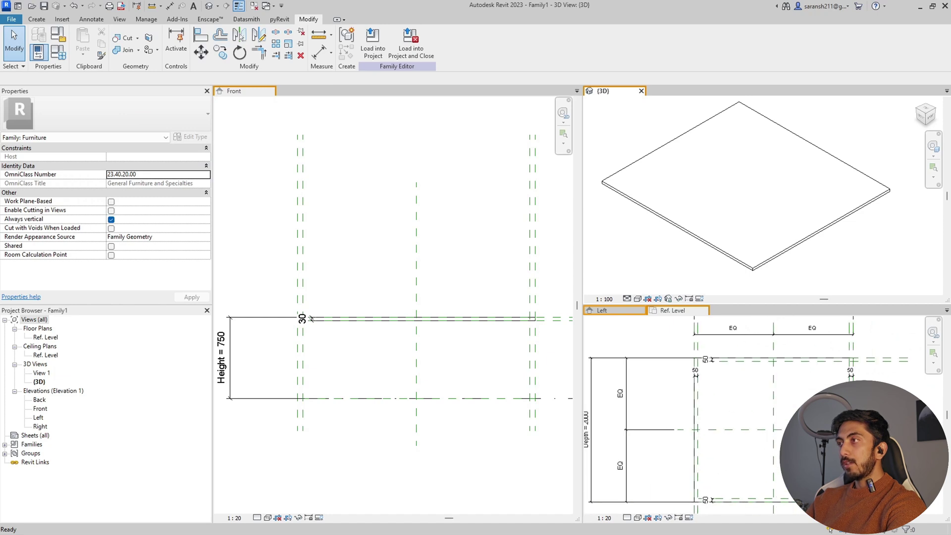
scroll(742, 392, "down", 3)
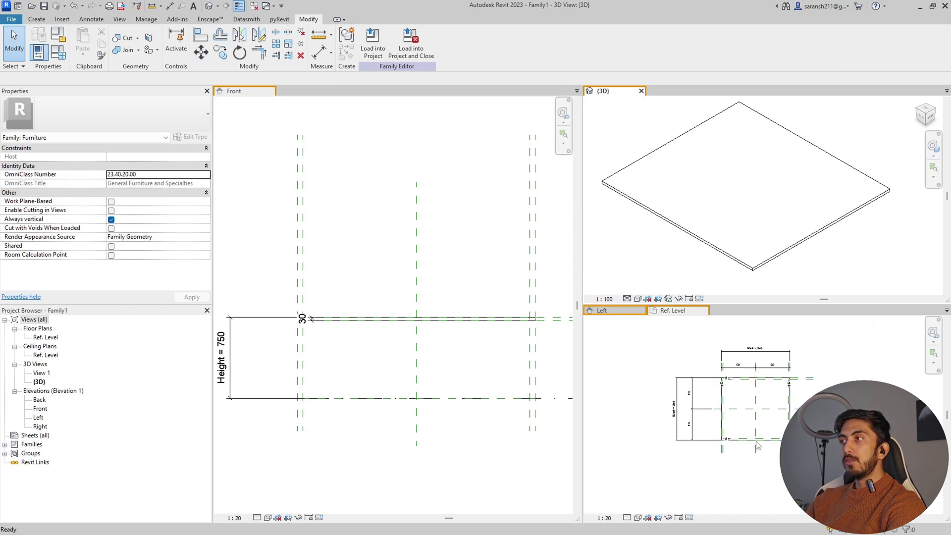
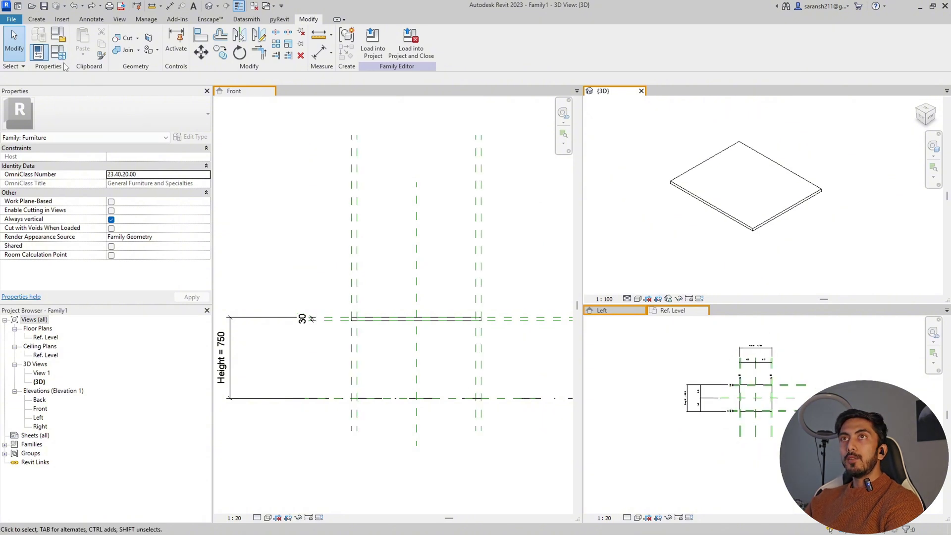
Step: In Family Types, move Height below Width so the parameters read Depth, Width, Height
left_click(58, 51)
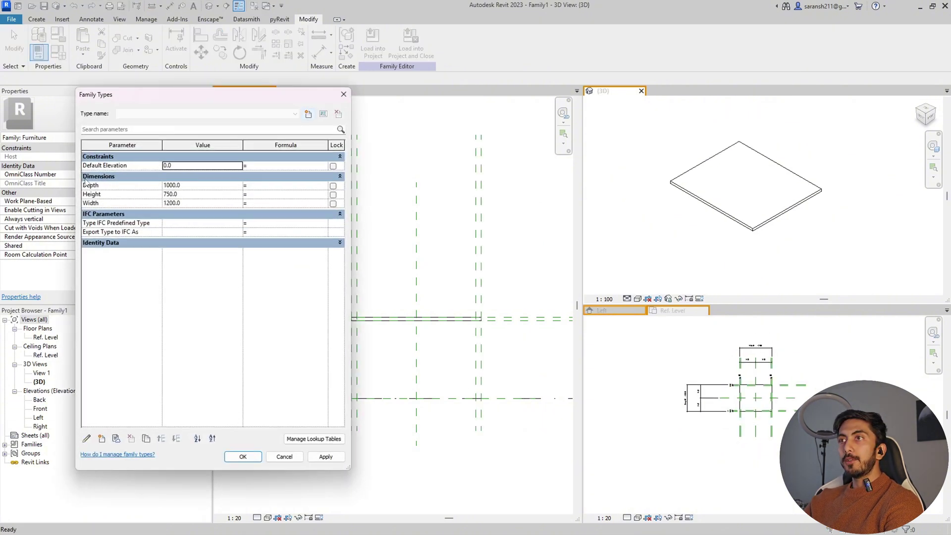
left_click(157, 203)
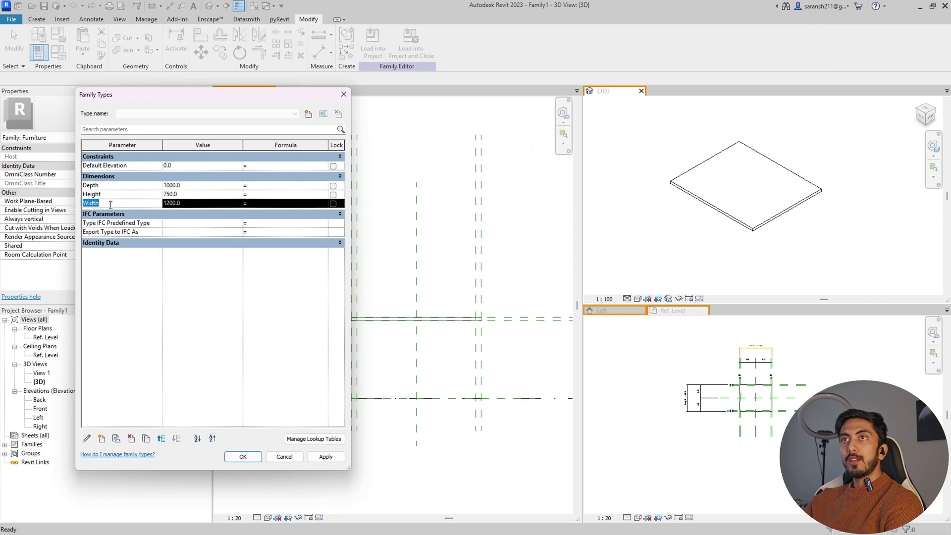
left_click(118, 189)
left_click(118, 196)
left_click(119, 189)
left_click(118, 197)
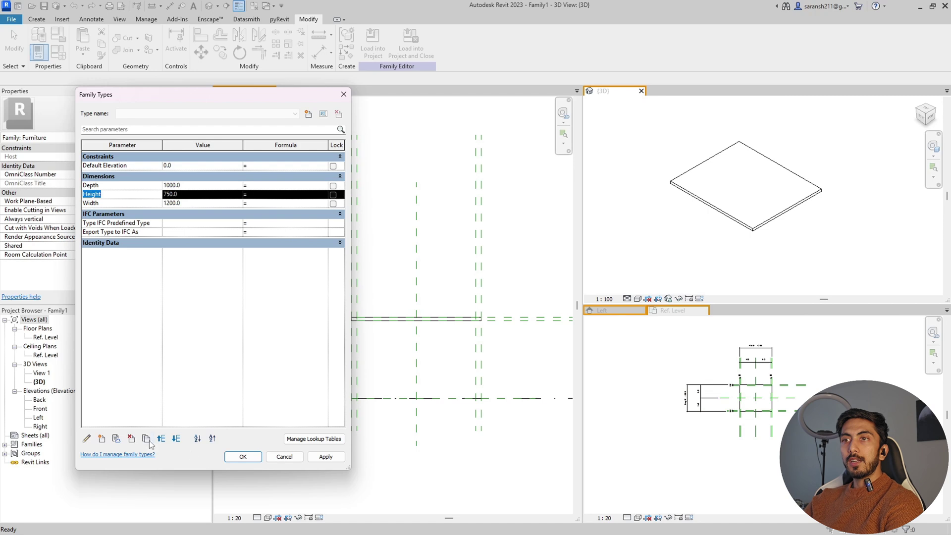
left_click(177, 439)
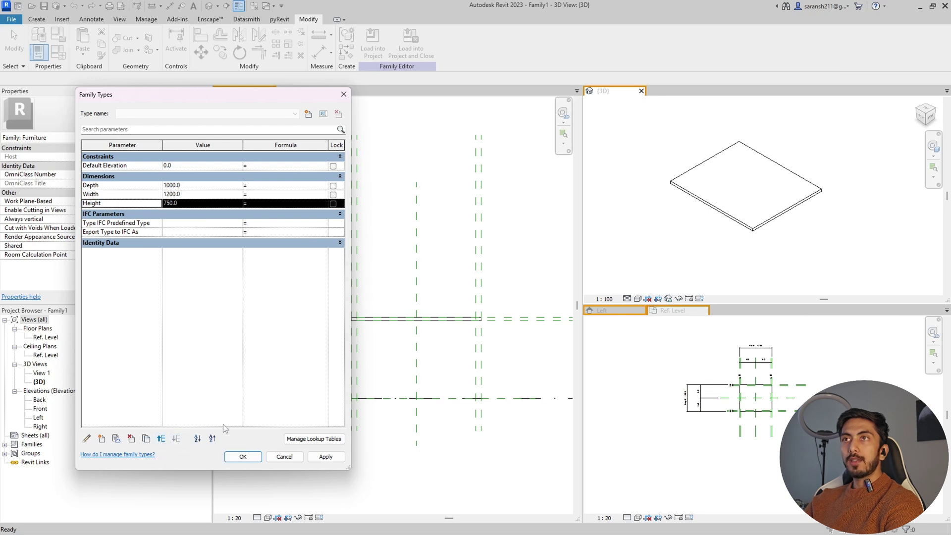
left_click(243, 457)
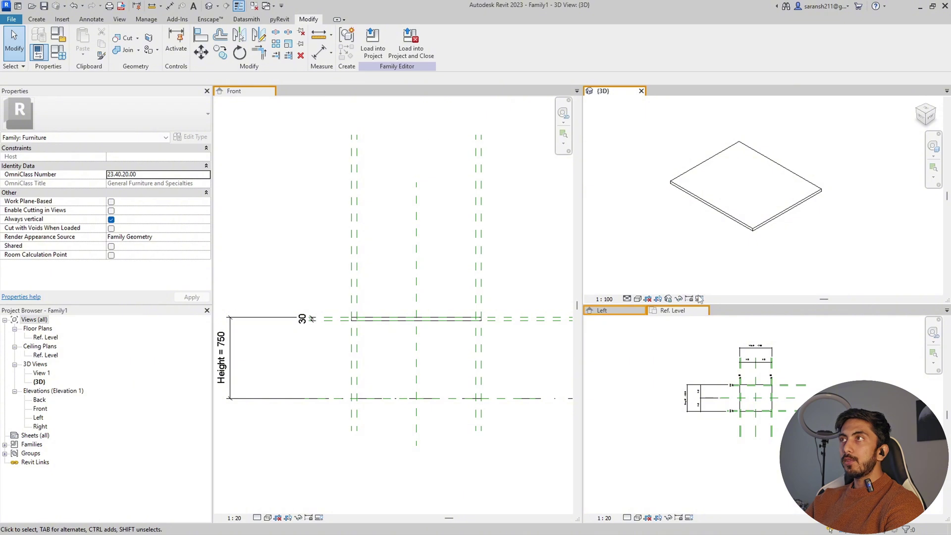
Step: Shrink the 3D view to enlarge the Ref. Level plan and start a new solid extrusion
scroll(679, 321, "up", 4)
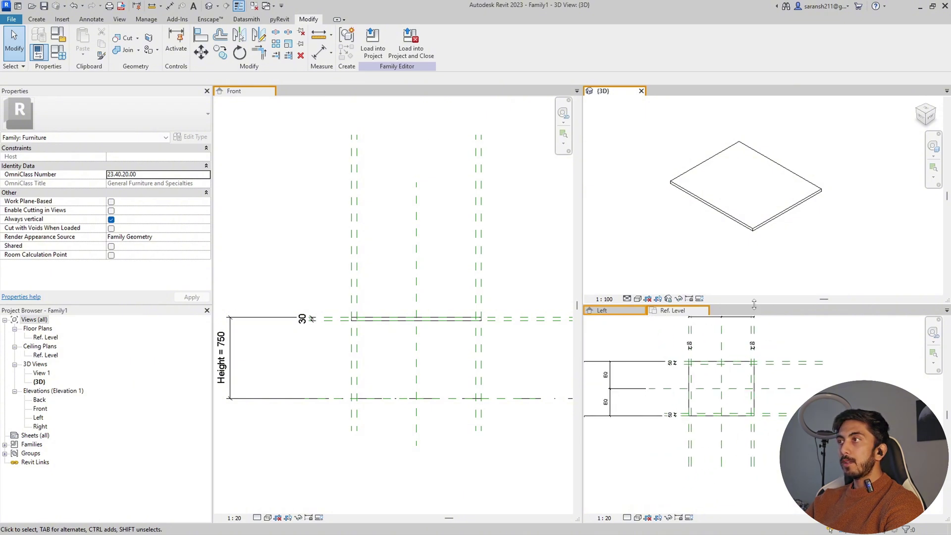
left_click_drag(754, 306, 752, 171)
scroll(735, 278, "up", 3)
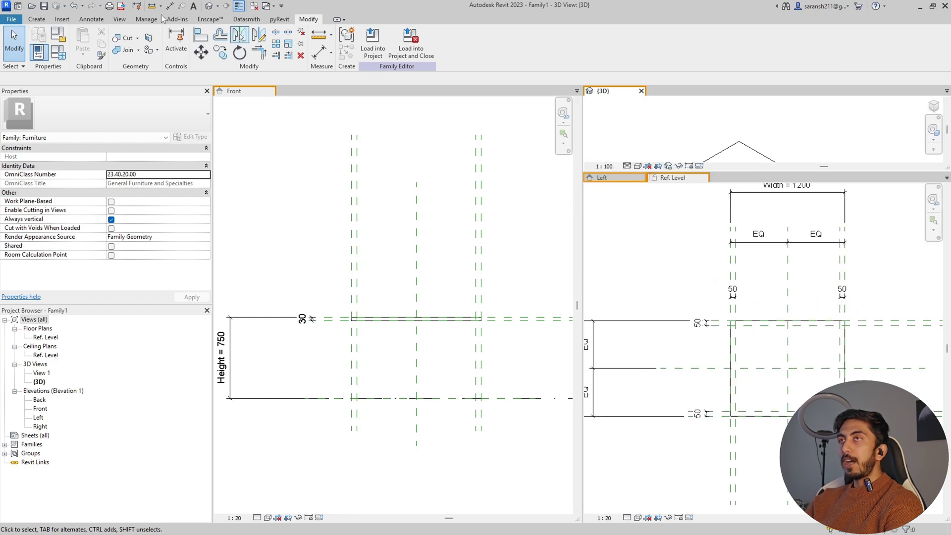
left_click(37, 21)
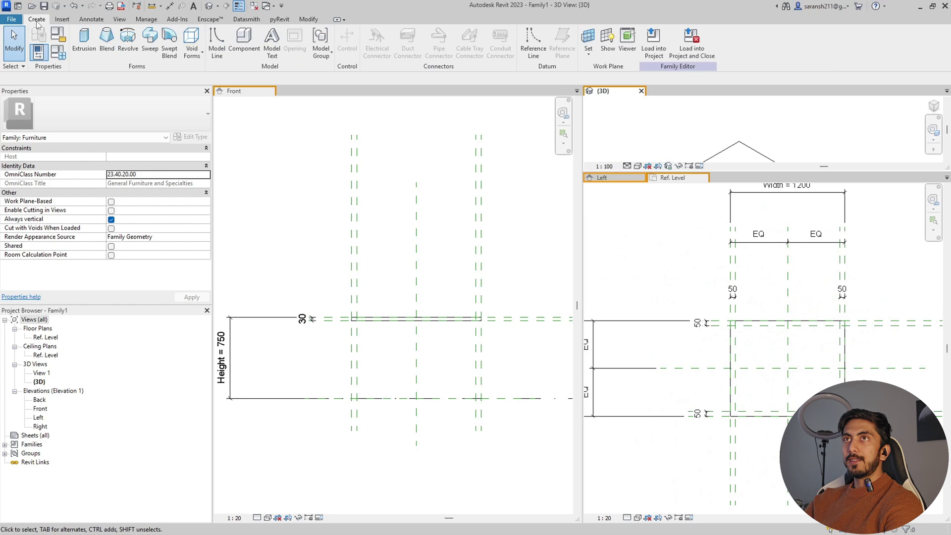
left_click(83, 41)
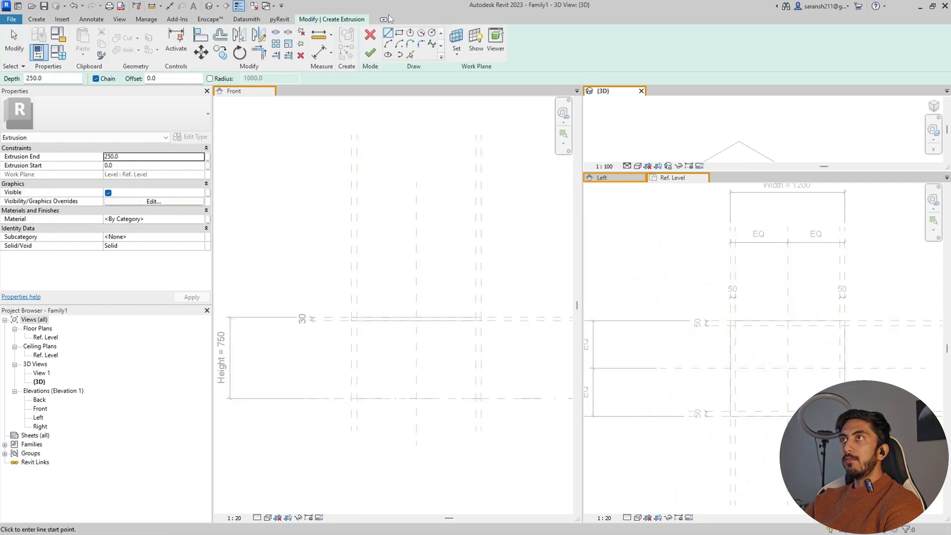
Step: Sketch the first two 50×50 leg squares at their table corners with the Rectangle tool
left_click(400, 33)
scroll(695, 330, "up", 3)
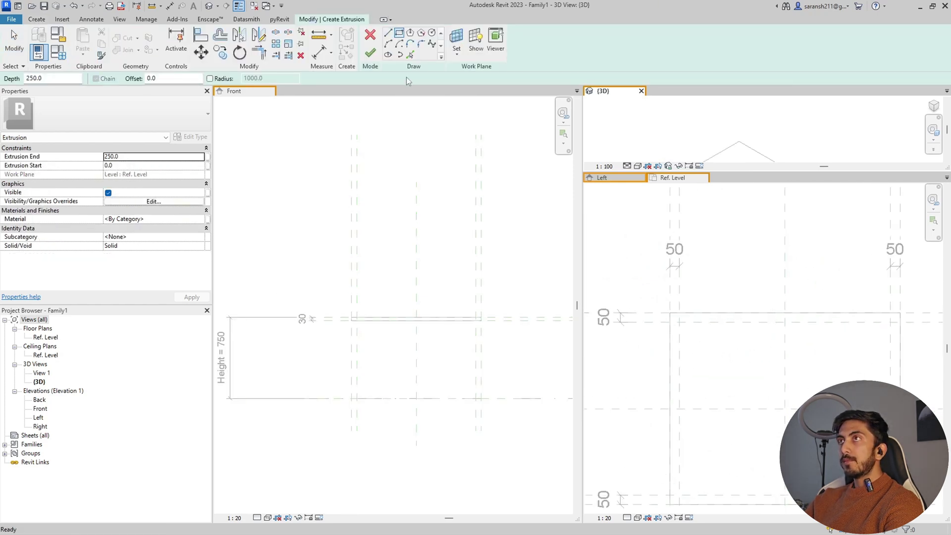
scroll(711, 304, "up", 2)
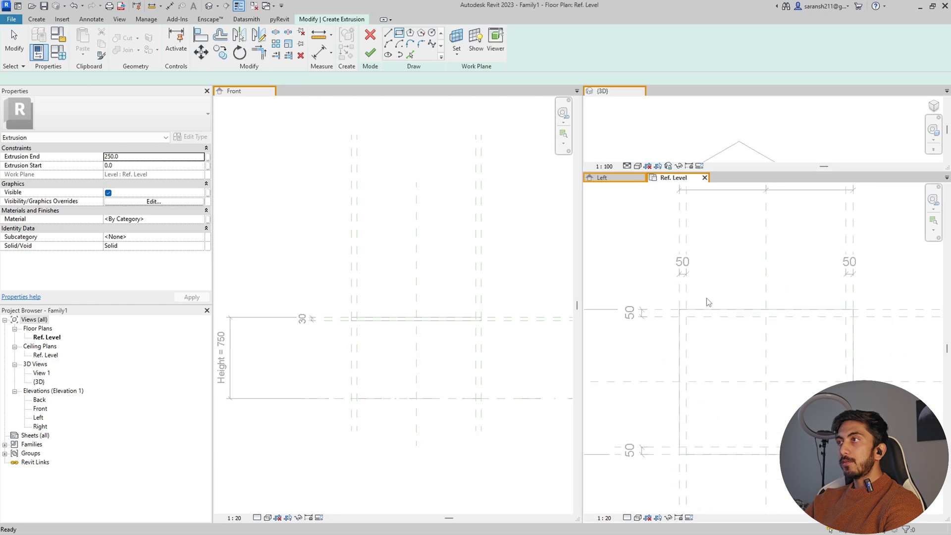
left_click(679, 310)
left_click(691, 322)
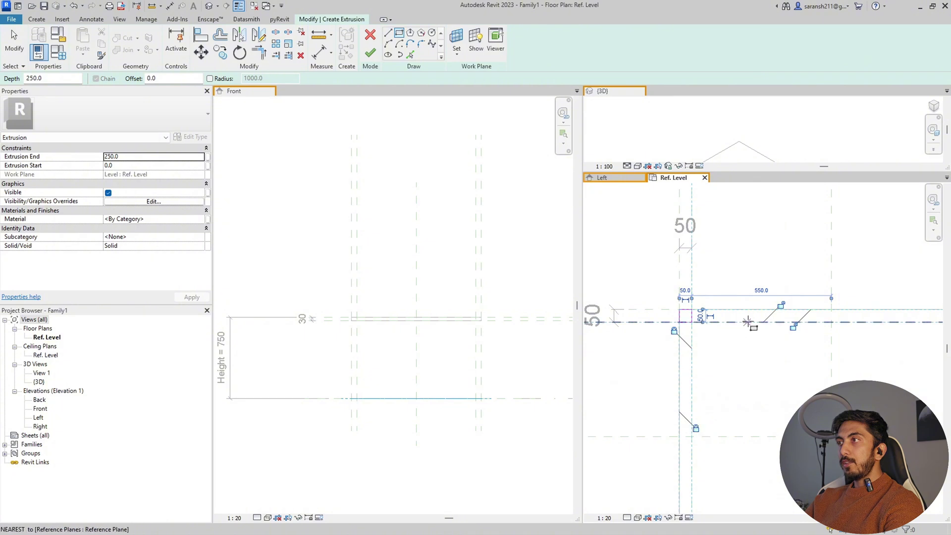
scroll(530, 327, "down", 1)
scroll(530, 327, "down", 1)
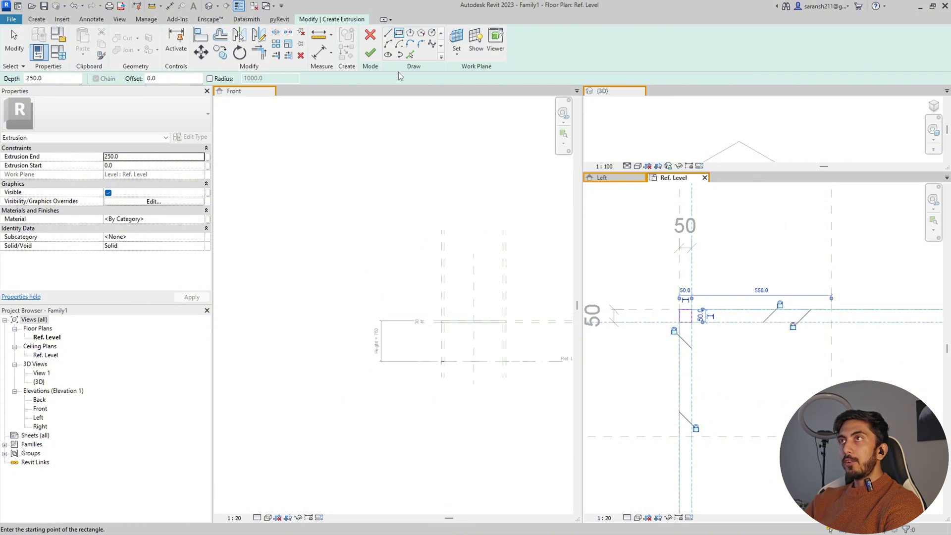
scroll(536, 254, "down", 2)
scroll(694, 361, "up", 1)
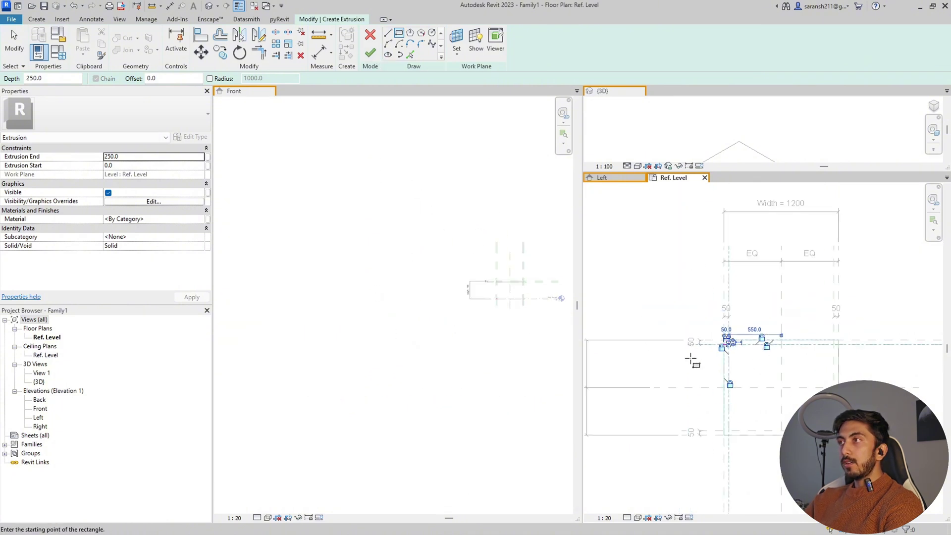
mouse_move(694, 361)
middle_mouse_down()
mouse_move(680, 345)
mouse_move(633, 355)
mouse_move(632, 344)
mouse_move(759, 333)
middle_mouse_up()
scroll(744, 329, "up", 1)
left_click(727, 323)
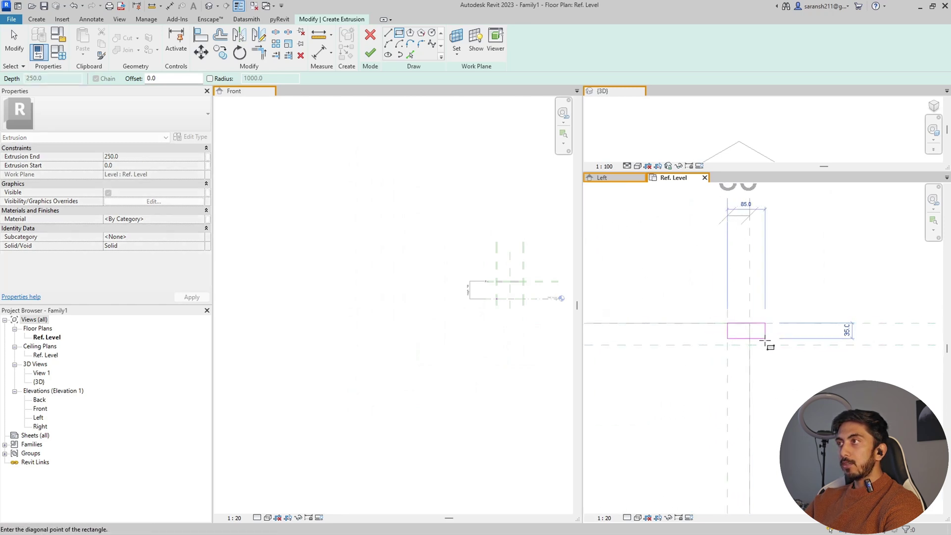
left_click(750, 346)
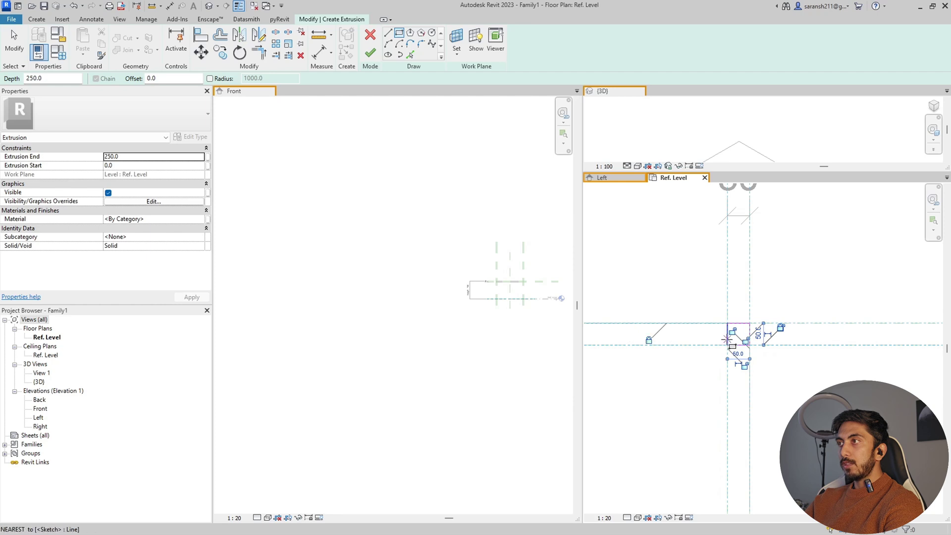
Step: Sketch the third and fourth 50×50 leg squares at the remaining corners
scroll(747, 342, "up", 1)
scroll(748, 342, "up", 1)
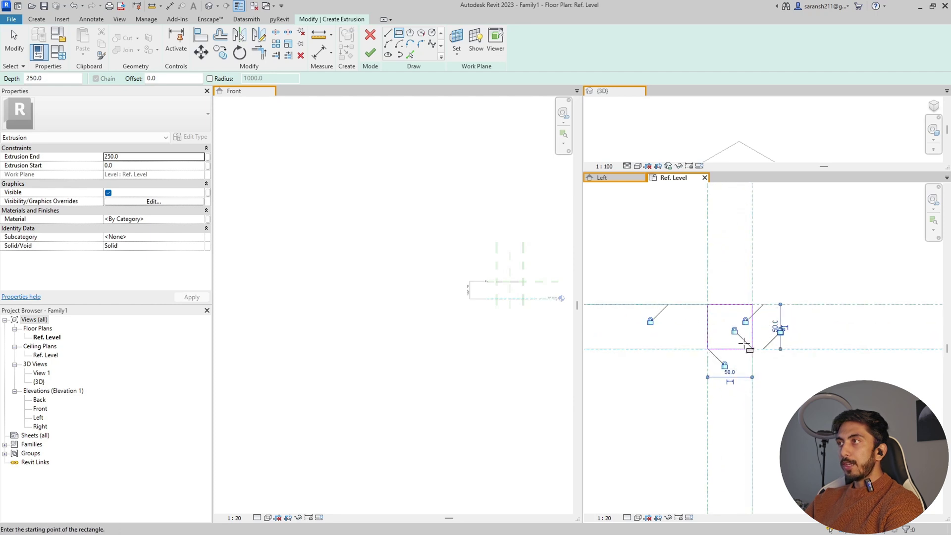
scroll(793, 321, "down", 5)
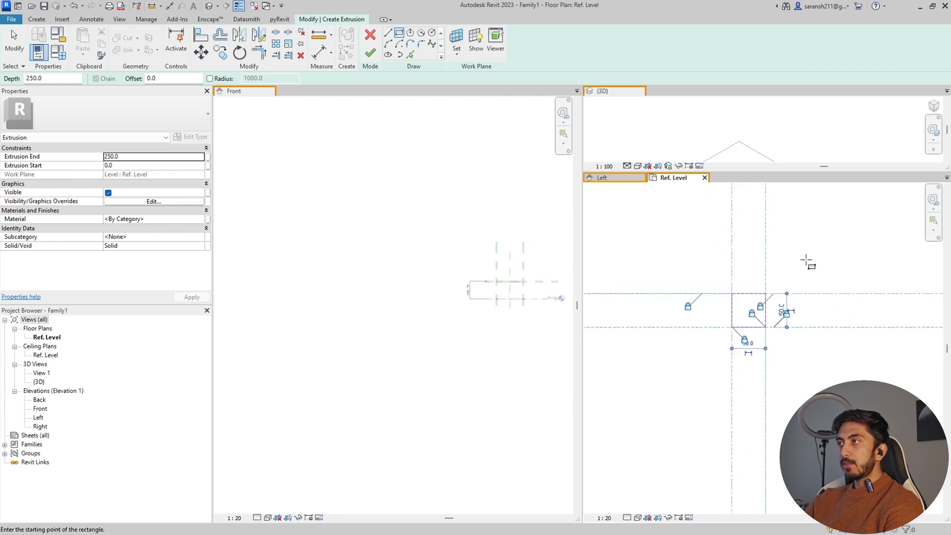
scroll(797, 289, "up", 5)
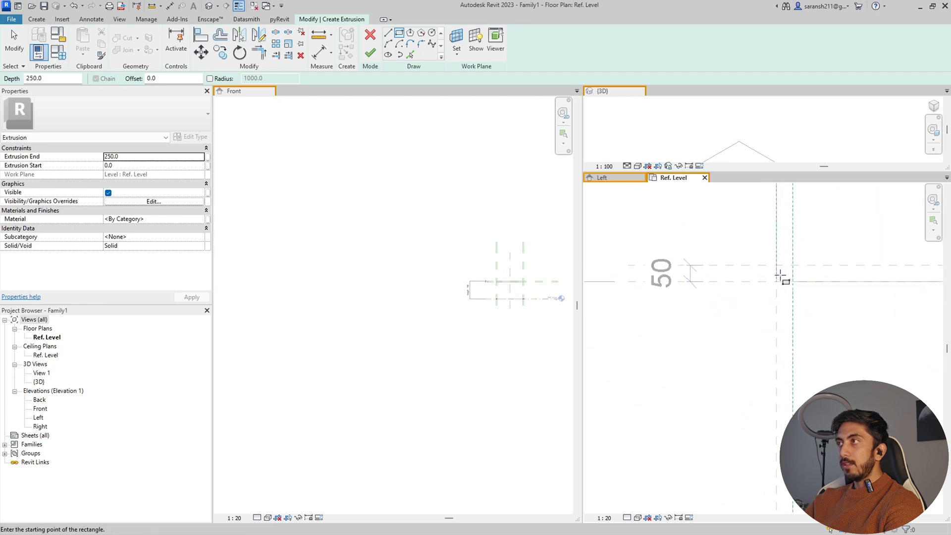
left_click(775, 260)
left_click(800, 286)
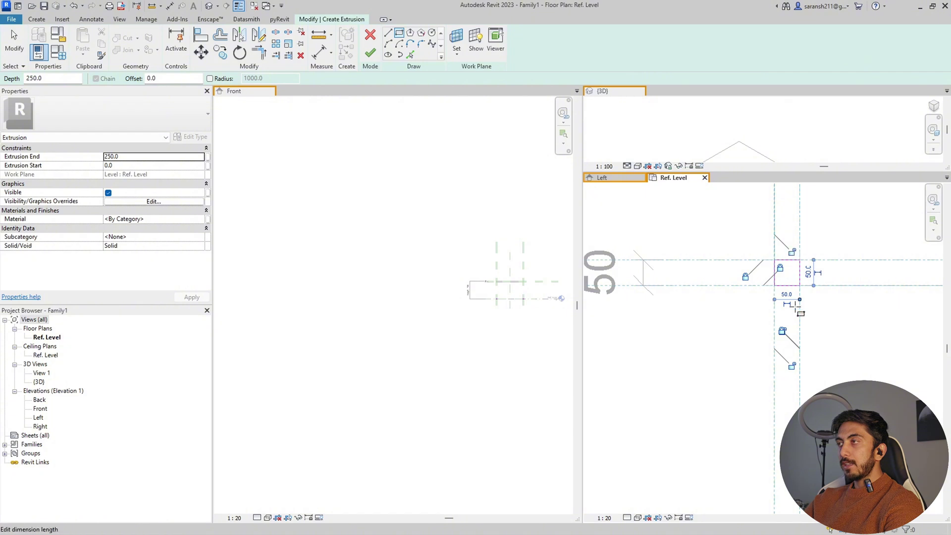
scroll(773, 357, "down", 3)
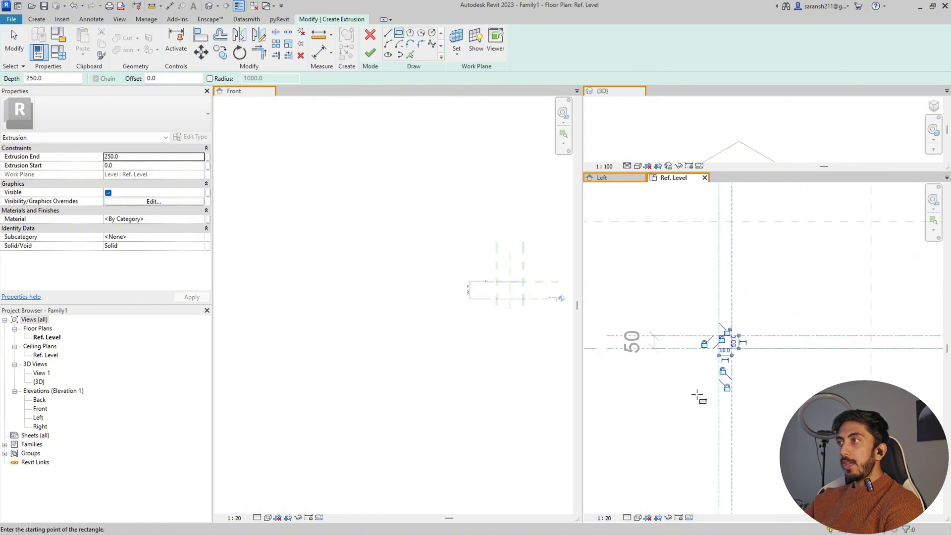
scroll(563, 376, "down", 2)
scroll(634, 367, "down", 2)
scroll(625, 369, "up", 5)
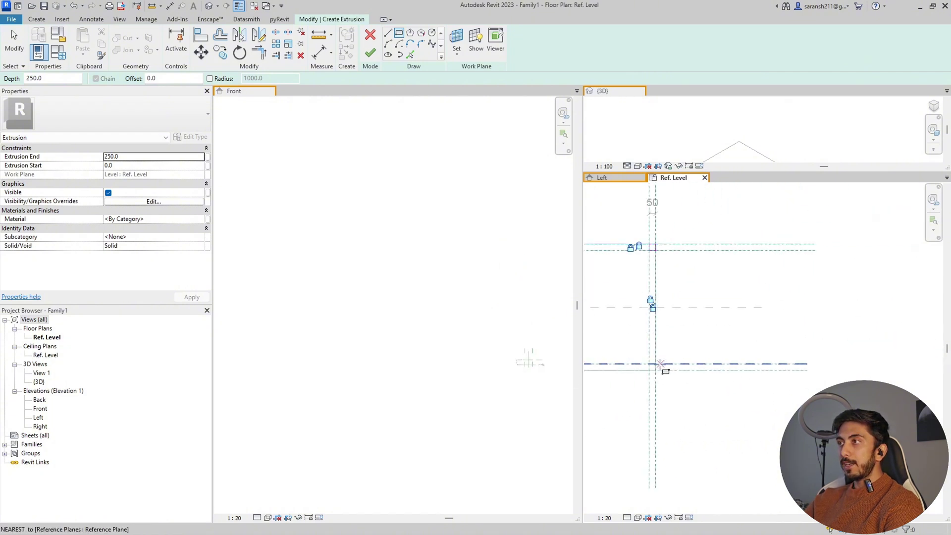
left_click(669, 365)
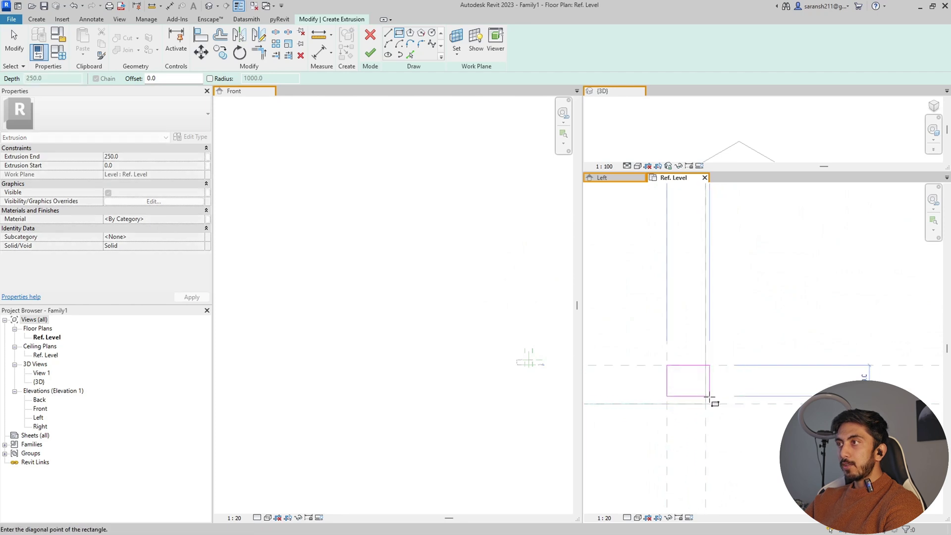
left_click(706, 403)
Step: Lock the leg edges to their corner reference planes and finish the 250-deep extrusion
scroll(733, 357, "down", 2)
scroll(709, 374, "up", 3)
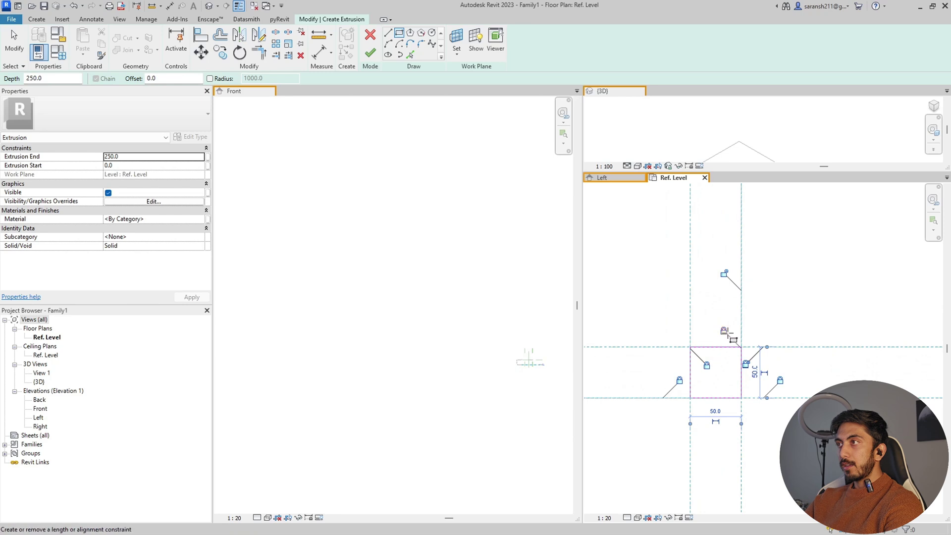
left_click(724, 274)
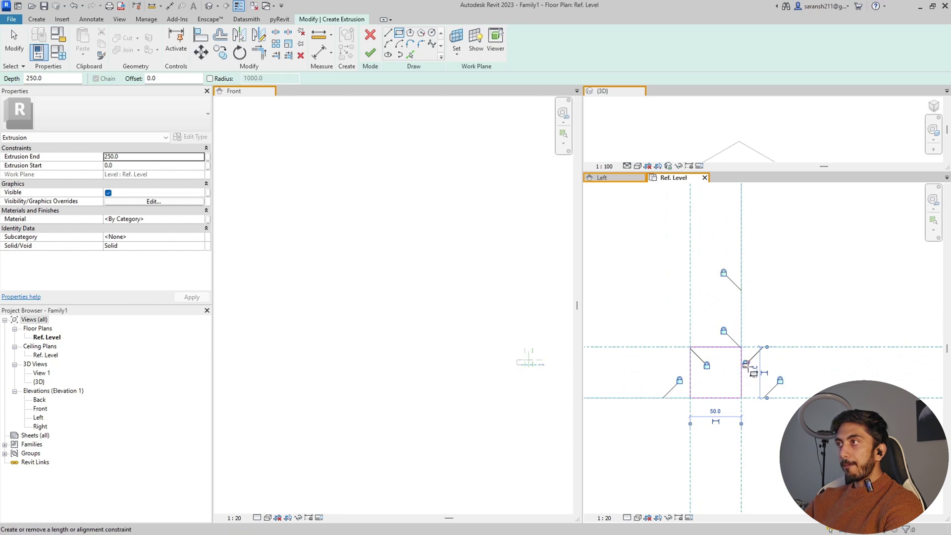
scroll(765, 353, "down", 4)
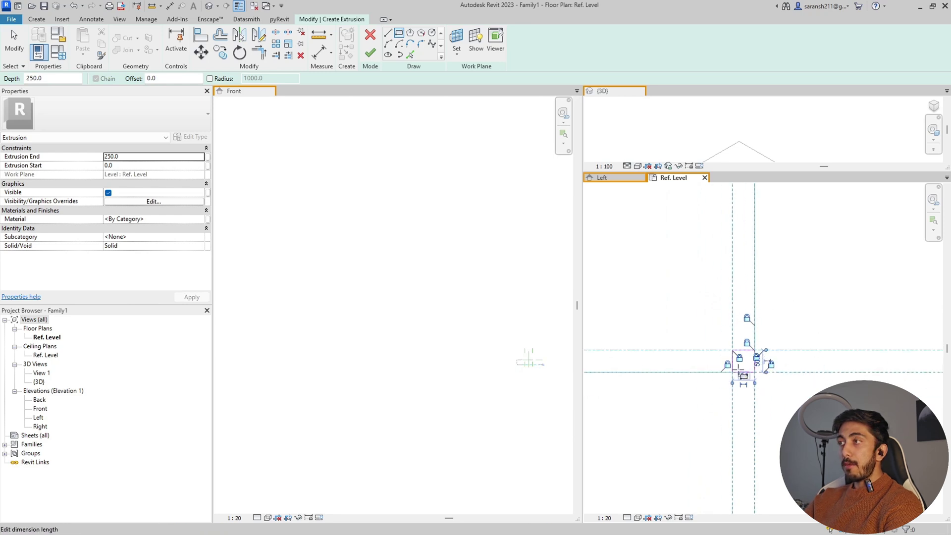
scroll(756, 426, "down", 3)
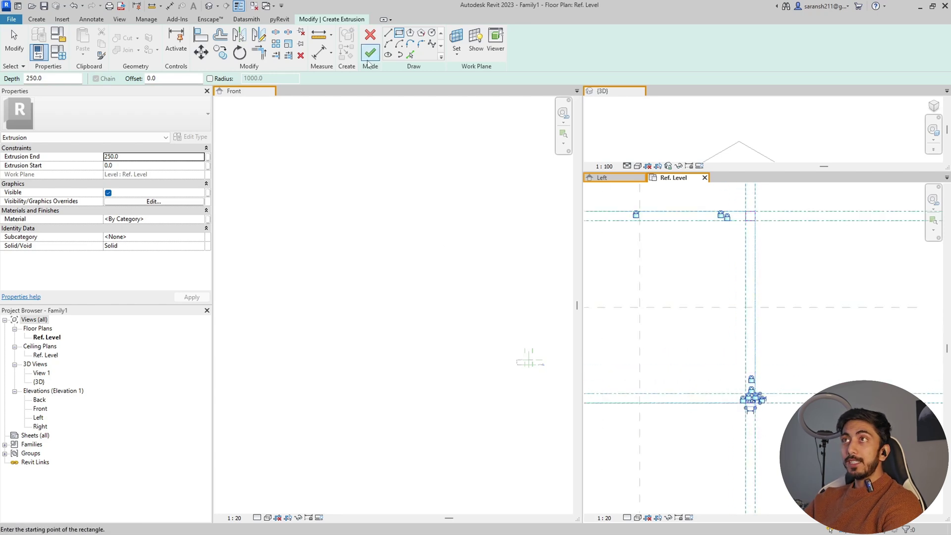
scroll(755, 329, "up", 4)
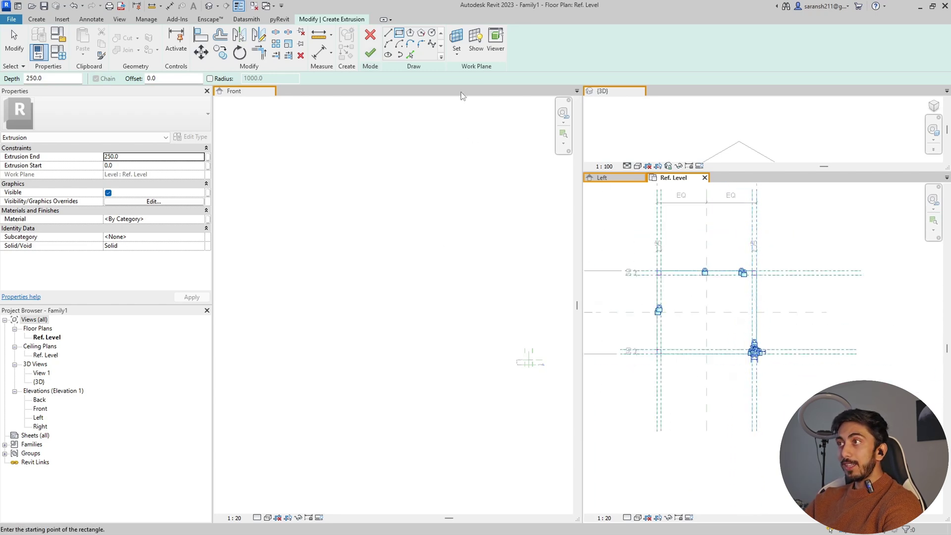
left_click(370, 53)
Step: Select and inspect the 250-deep leg extrusion in the Front elevation, below the tabletop
scroll(733, 325, "up", 3)
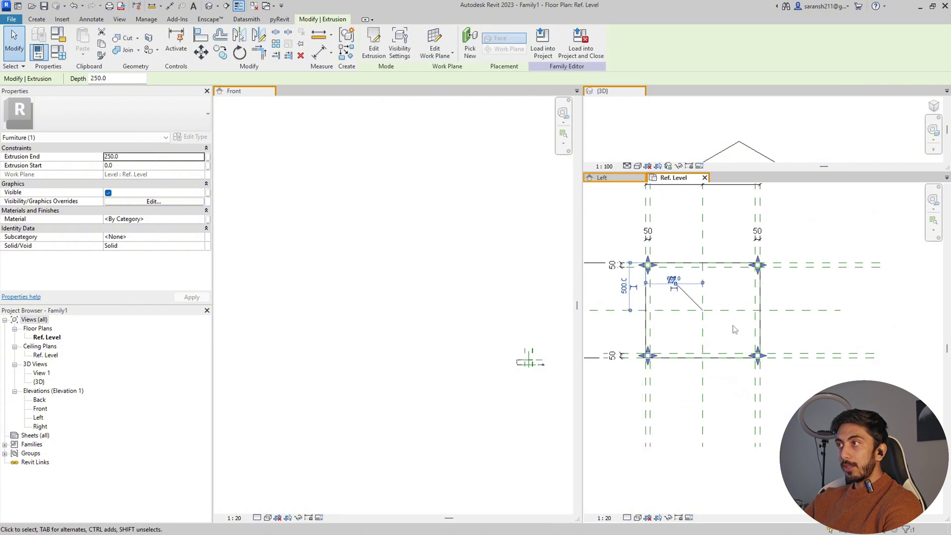
scroll(791, 366, "down", 2)
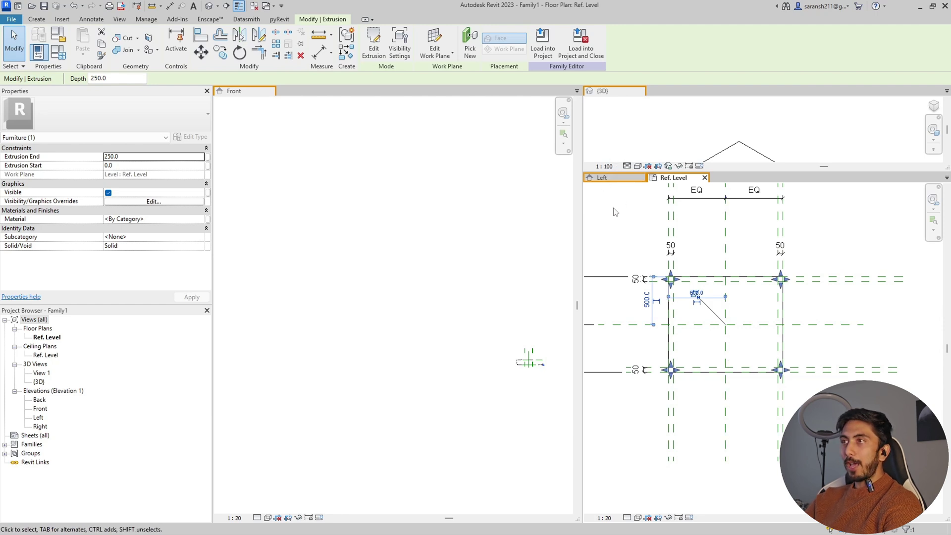
scroll(565, 357, "up", 6)
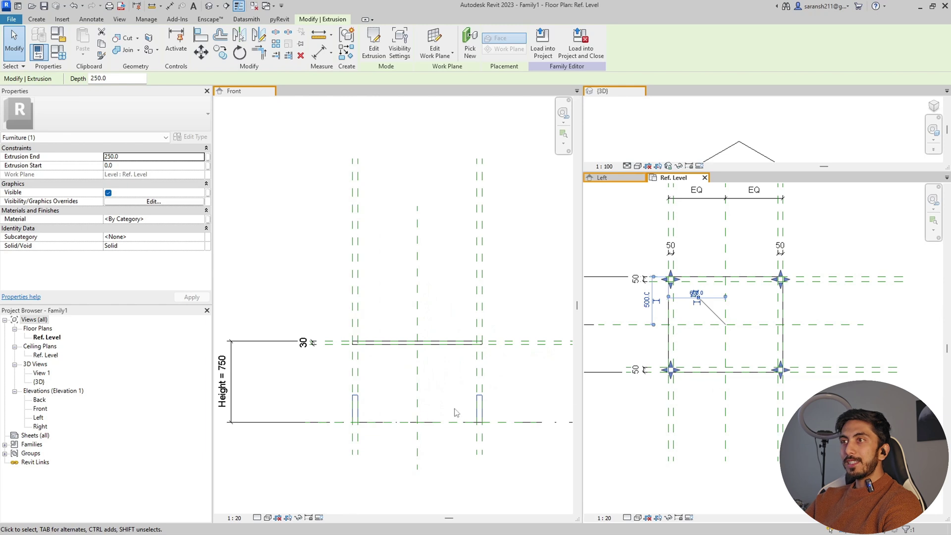
left_click(479, 411)
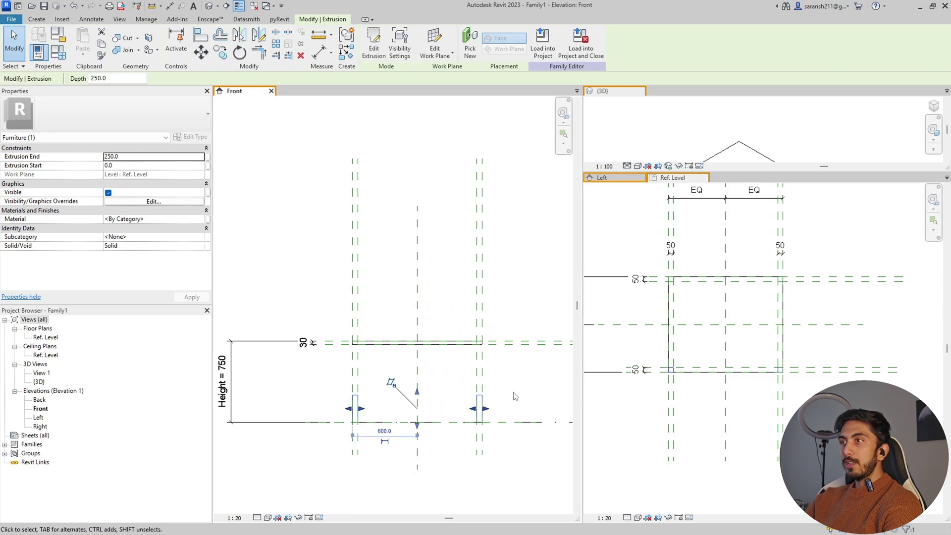
left_click(515, 398)
scroll(495, 403, "up", 3)
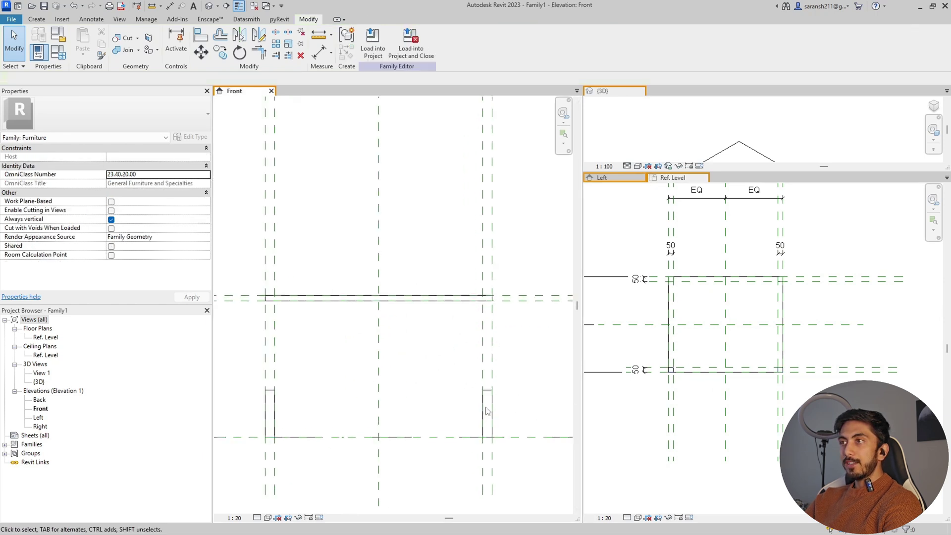
left_click(487, 410)
scroll(542, 396, "down", 3)
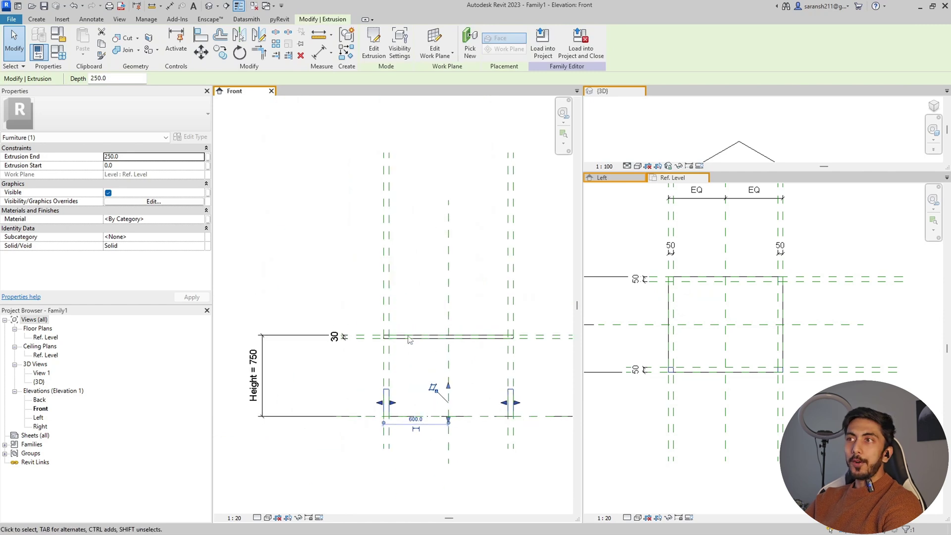
Step: Align the leg tops to the tabletop underside reference plane and check the leg extents
left_click(202, 34)
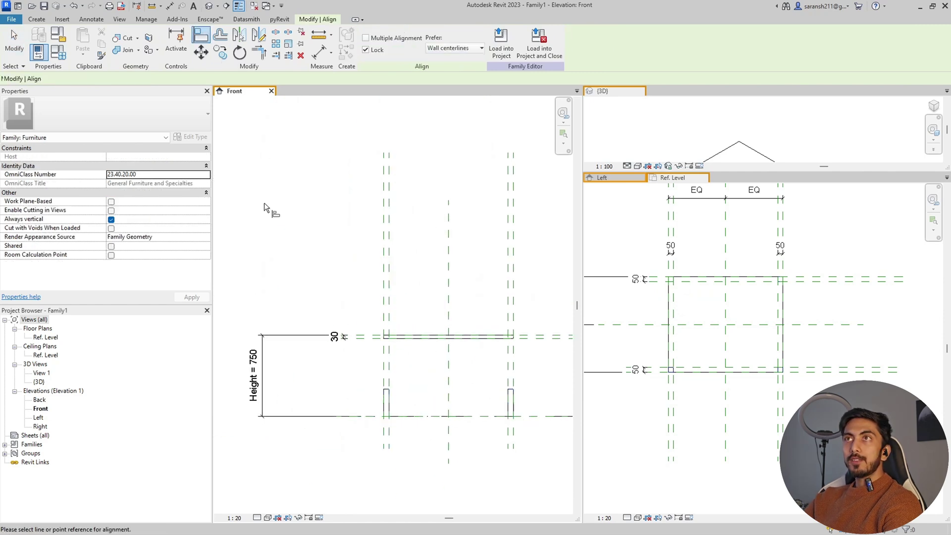
left_click(364, 340)
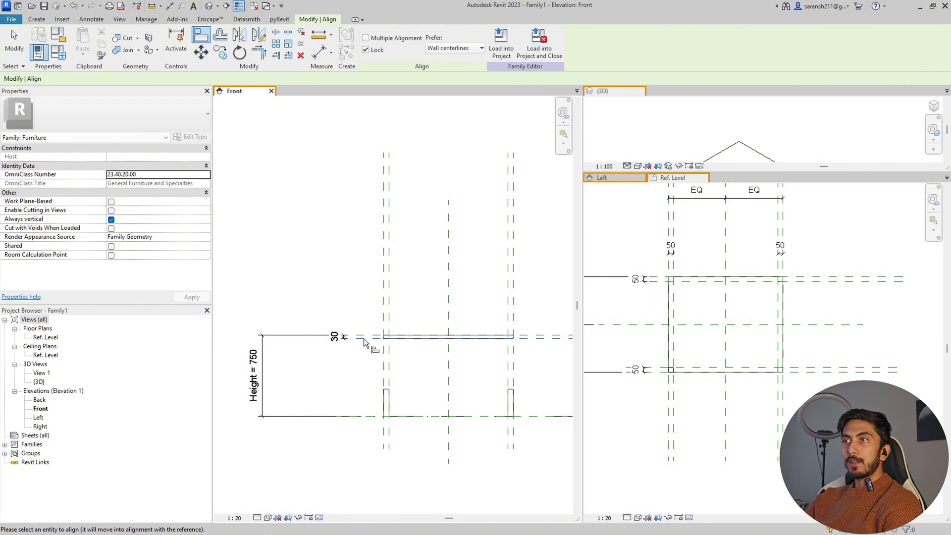
scroll(364, 341, "up", 3)
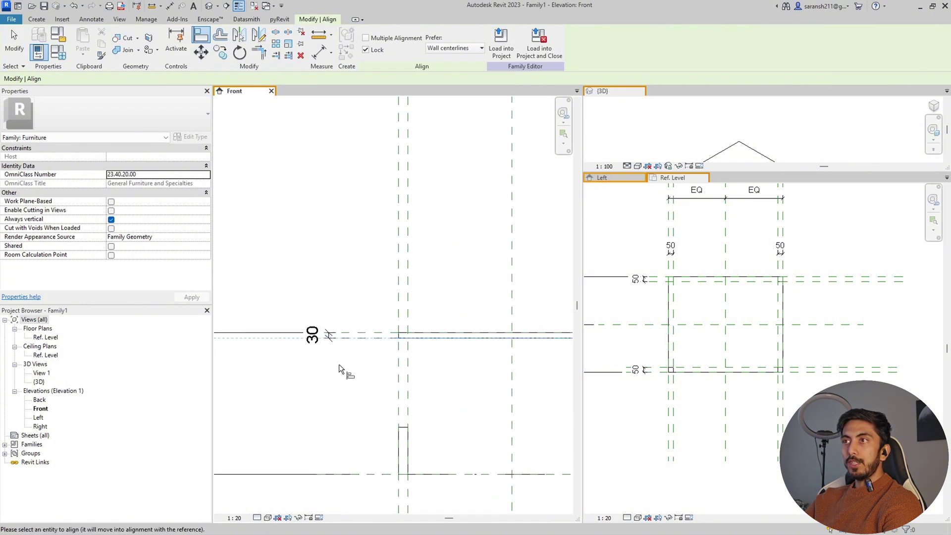
scroll(339, 364, "down", 3)
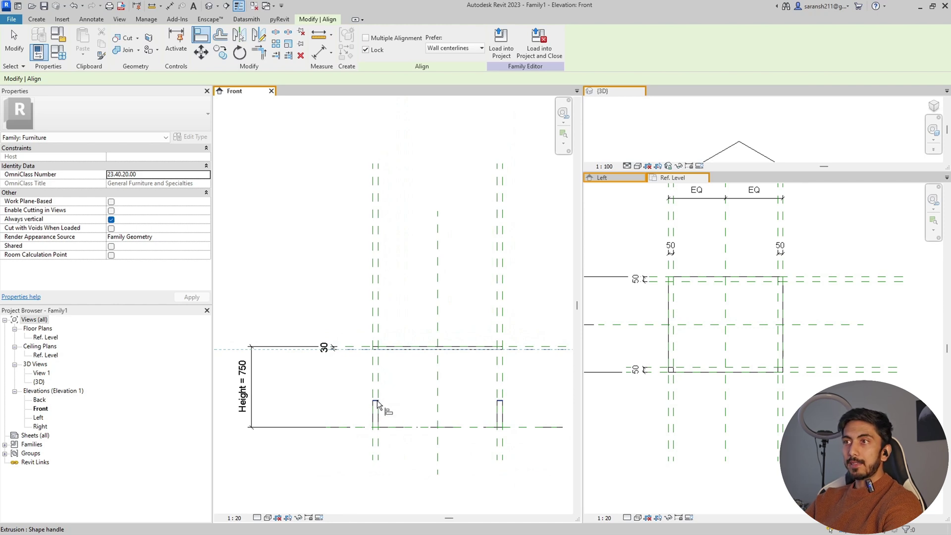
left_click(377, 400)
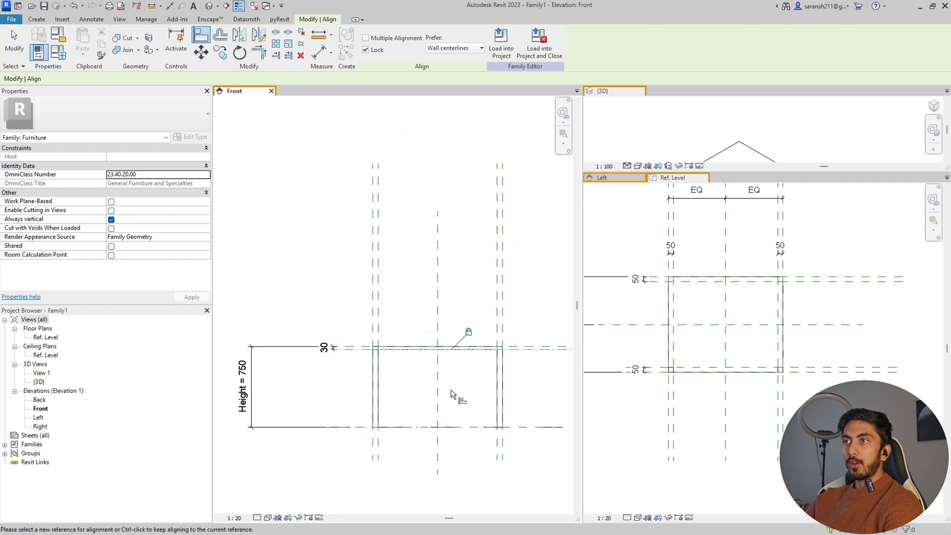
key("Escape")
key("Escape")
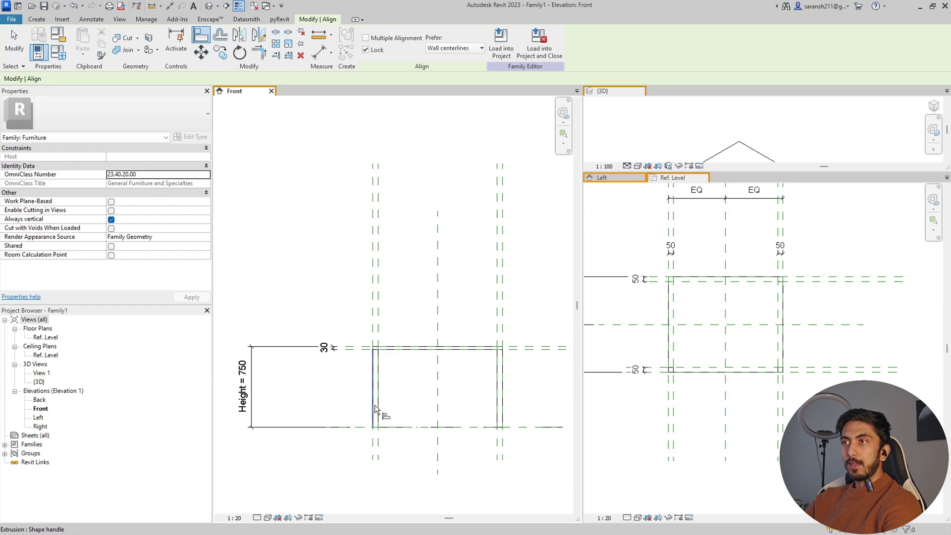
left_click(375, 407)
scroll(379, 422, "up", 3)
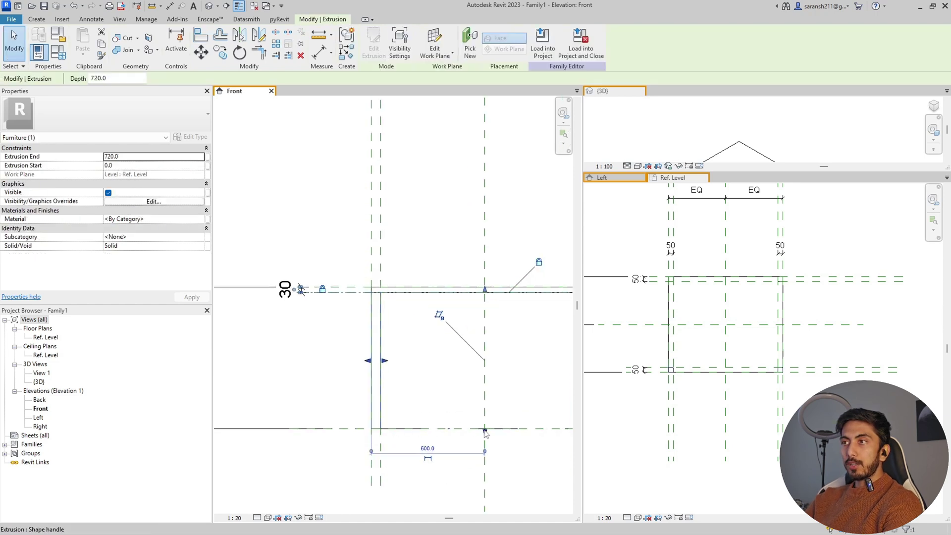
scroll(403, 388, "down", 3)
key("Escape")
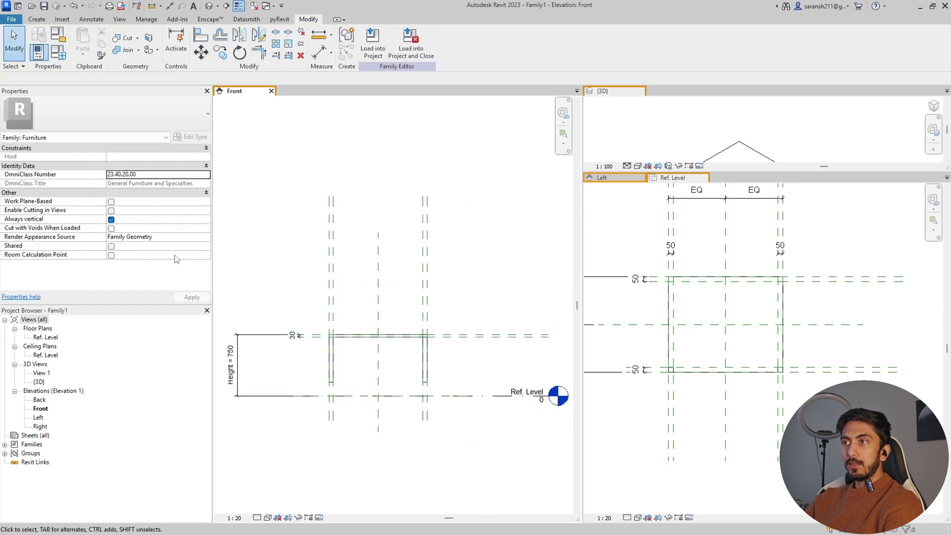
Step: Align the leg bottoms down onto Ref. Level
left_click(201, 36)
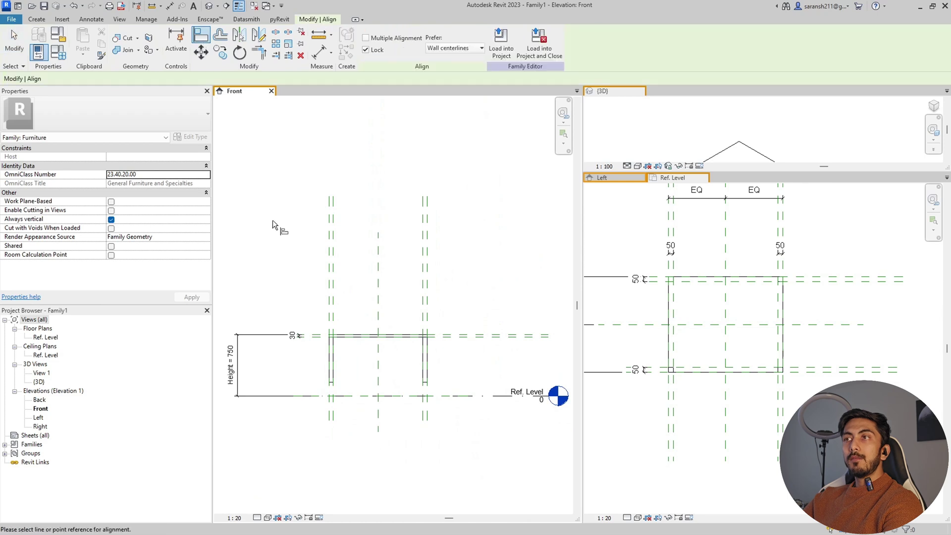
left_click(349, 397)
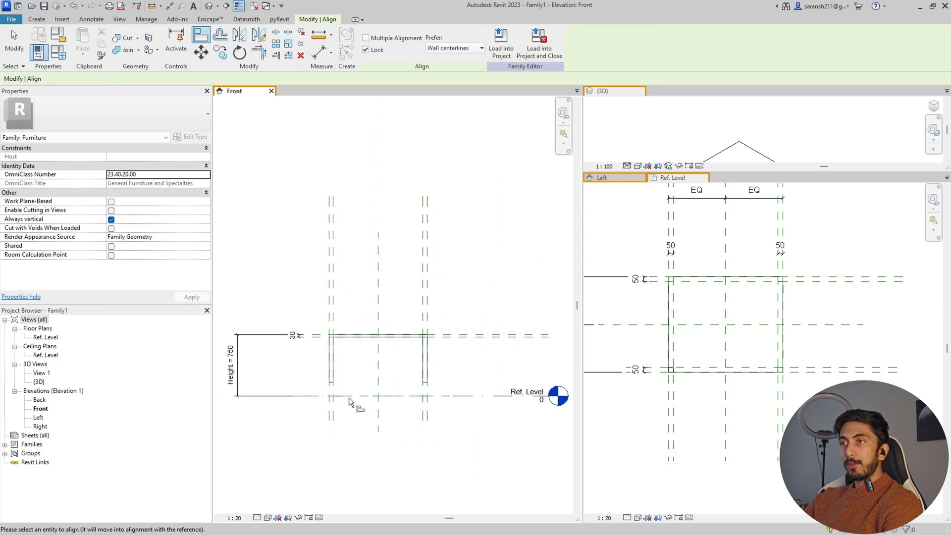
left_click(331, 385)
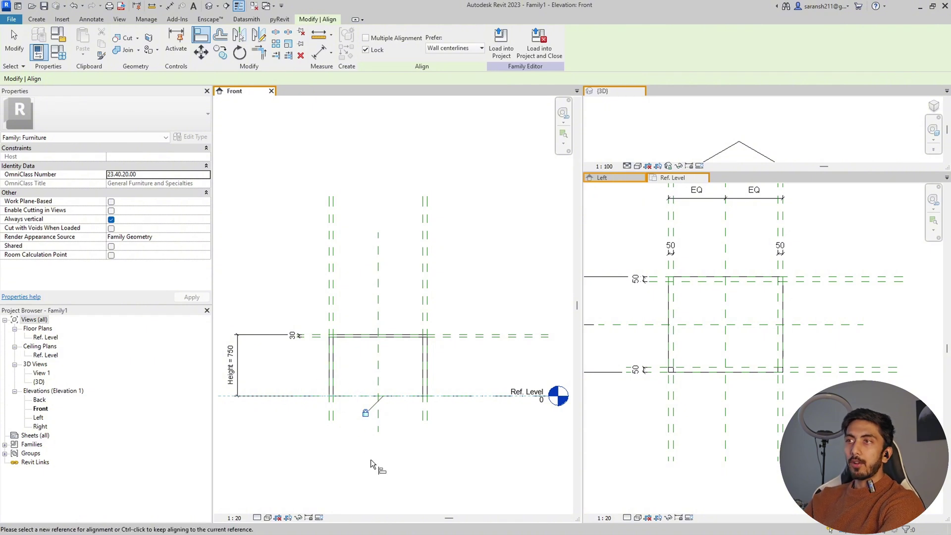
key("Escape")
key("Escape")
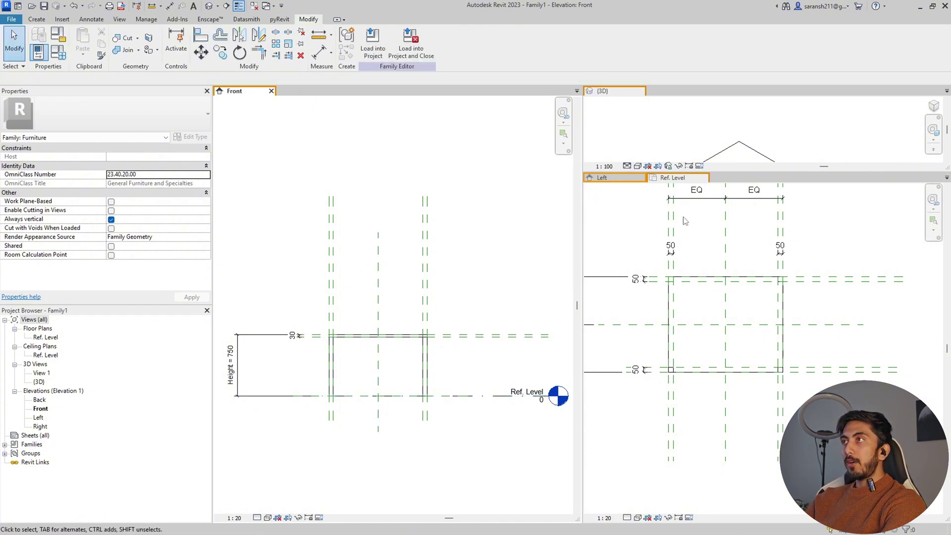
scroll(746, 204, "down", 3)
Step: Enlarge and centre the table in the 3D view, and open Family Types at Depth
left_click_drag(774, 173, 795, 360)
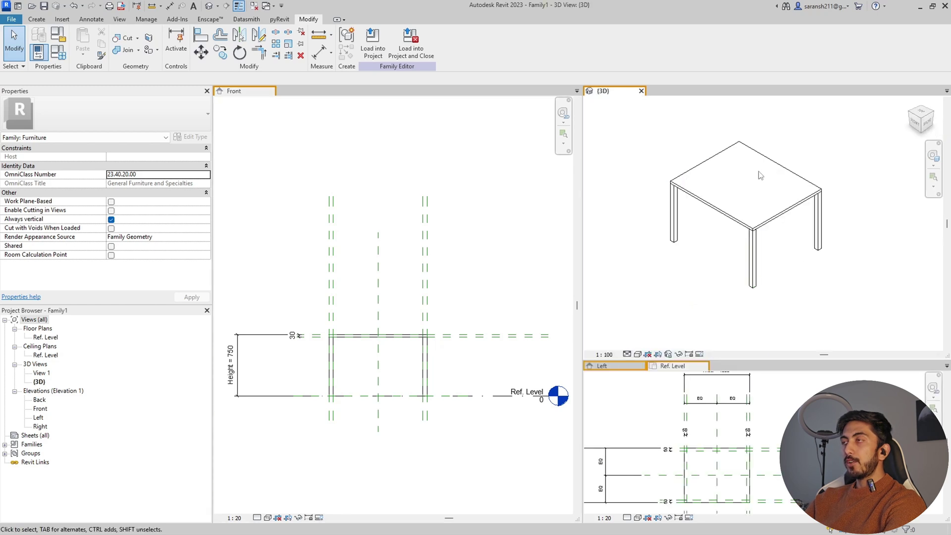
middle_click_drag(760, 175, 783, 183)
left_click(58, 51)
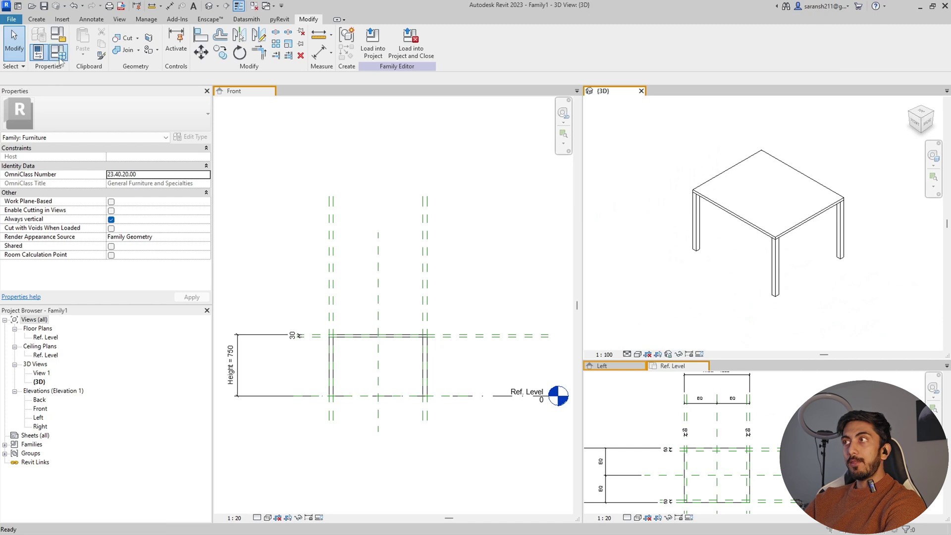
left_click(166, 186)
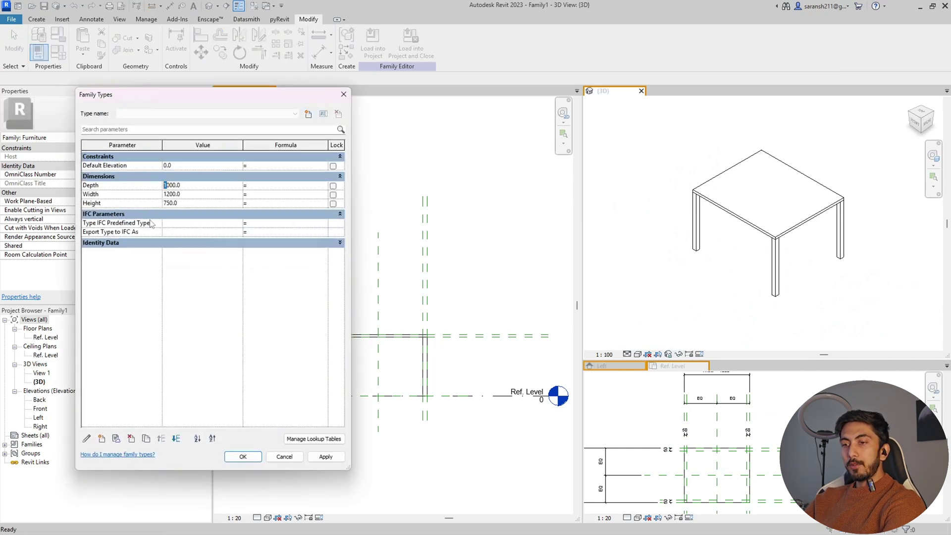
Step: Apply Width 2200 with Depth 9000 and check the stretched table in 3D
left_click(167, 195)
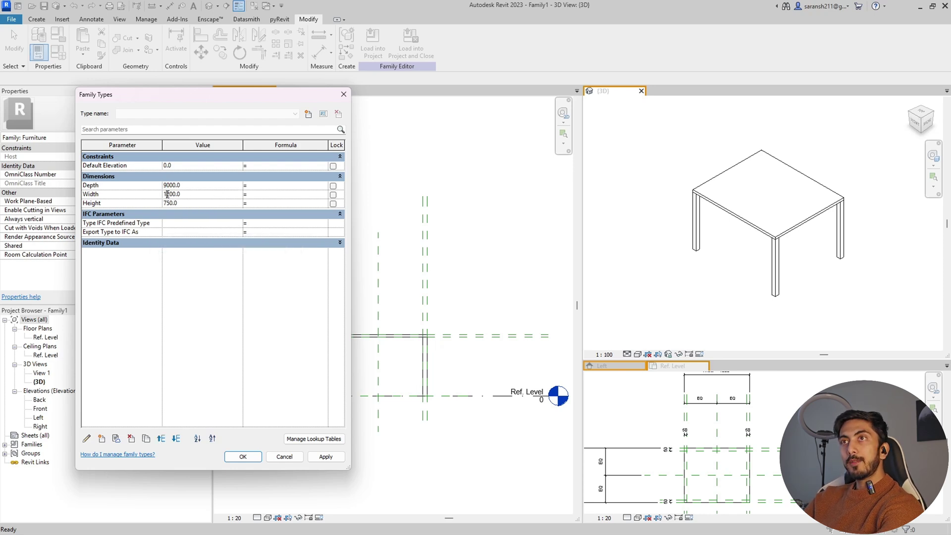
type("2")
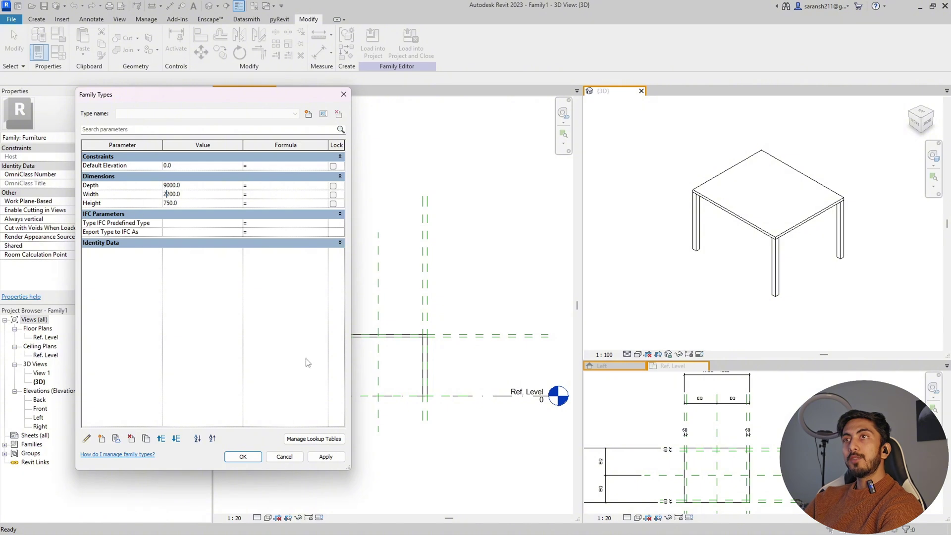
left_click(326, 457)
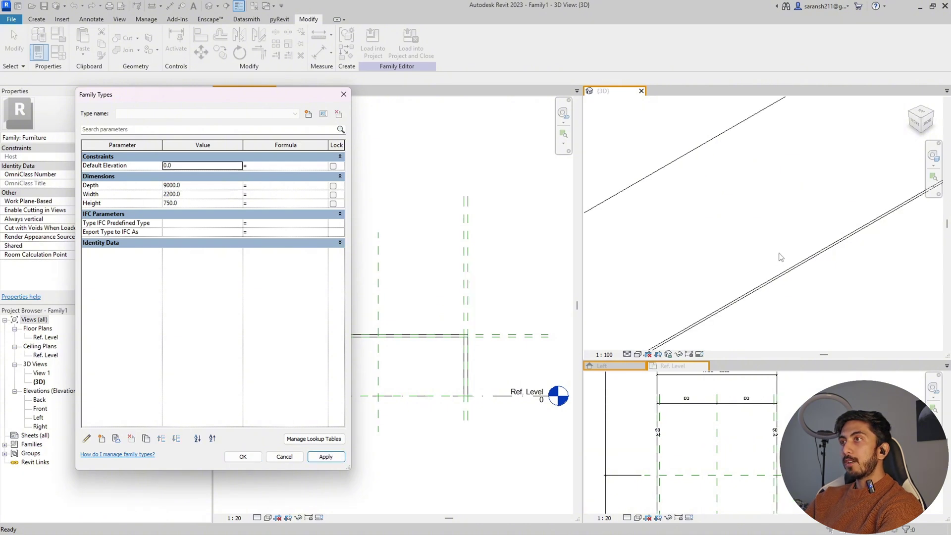
key("Return")
scroll(701, 271, "down", 5)
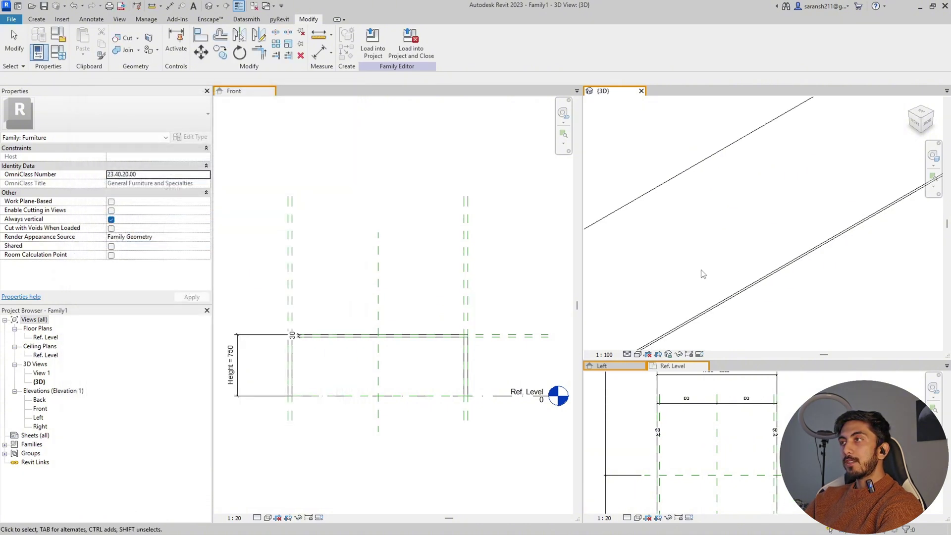
scroll(748, 250, "up", 8)
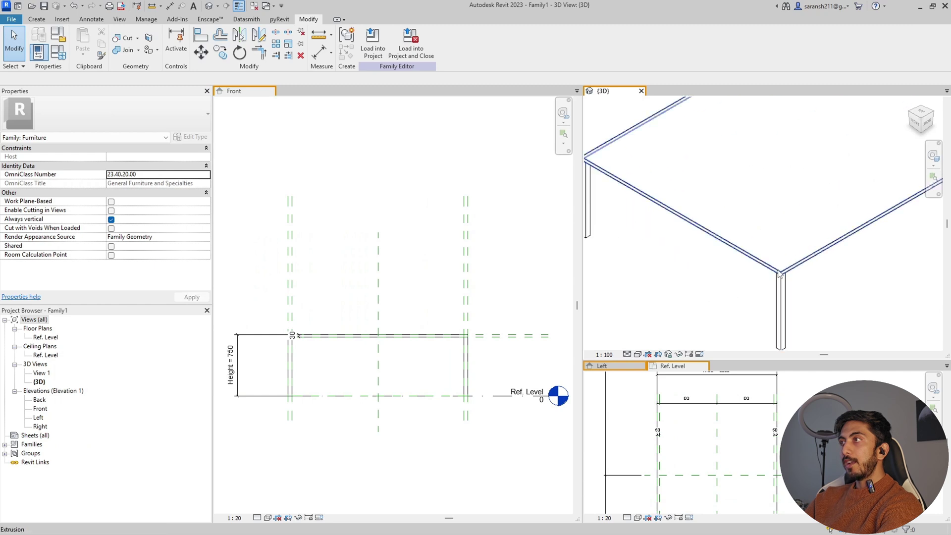
scroll(722, 304, "down", 3)
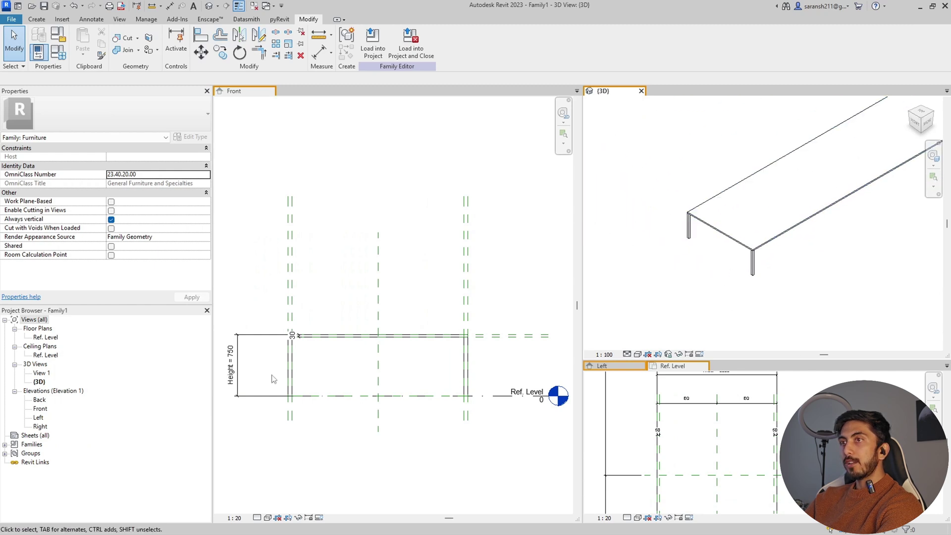
Step: Reopen Family Types, move and shrink it aside, and set Height to 1250
left_click(58, 51)
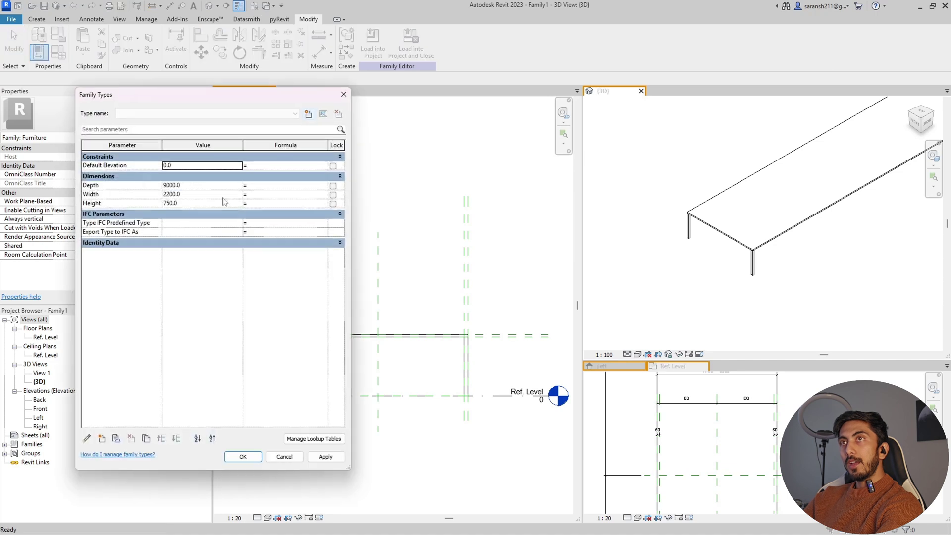
left_click_drag(173, 92, 563, 23)
left_click_drag(734, 396, 653, 268)
left_click(555, 122)
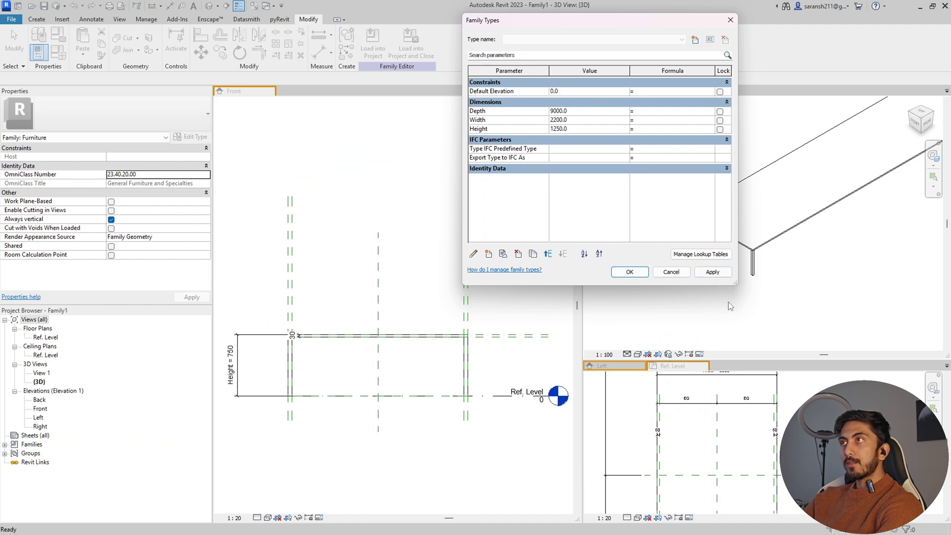
left_click(712, 274)
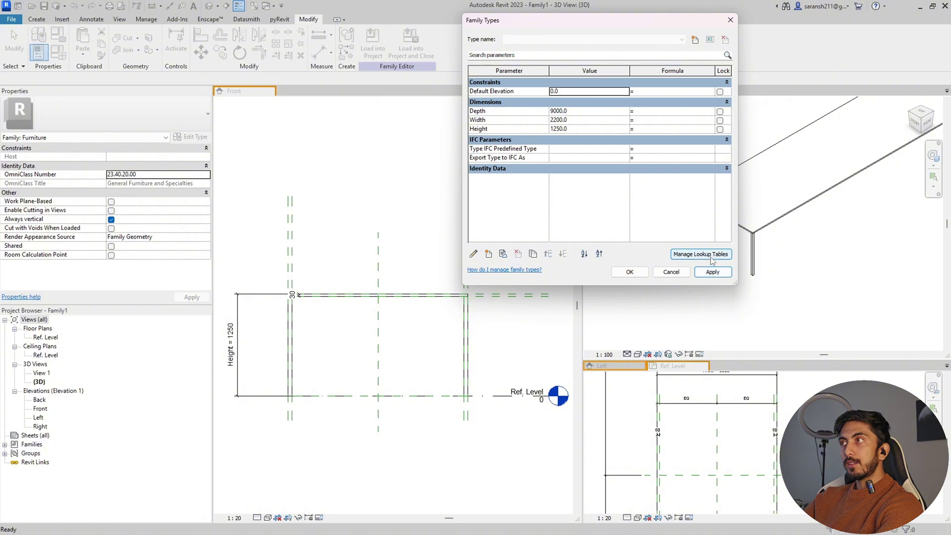
left_click(630, 272)
Step: Select the tabletop to confirm it now spans 1220 to 1250 above the level
scroll(725, 271, "down", 3)
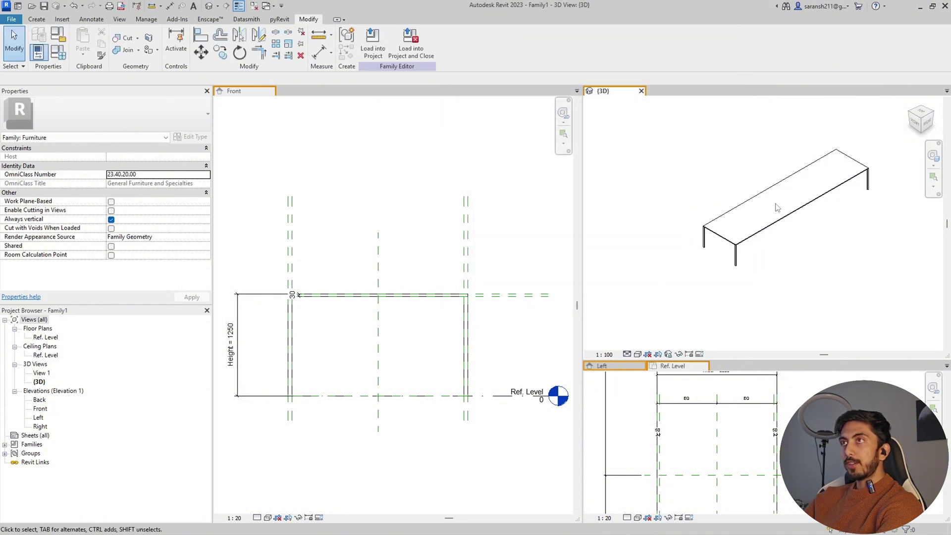
left_click(775, 223)
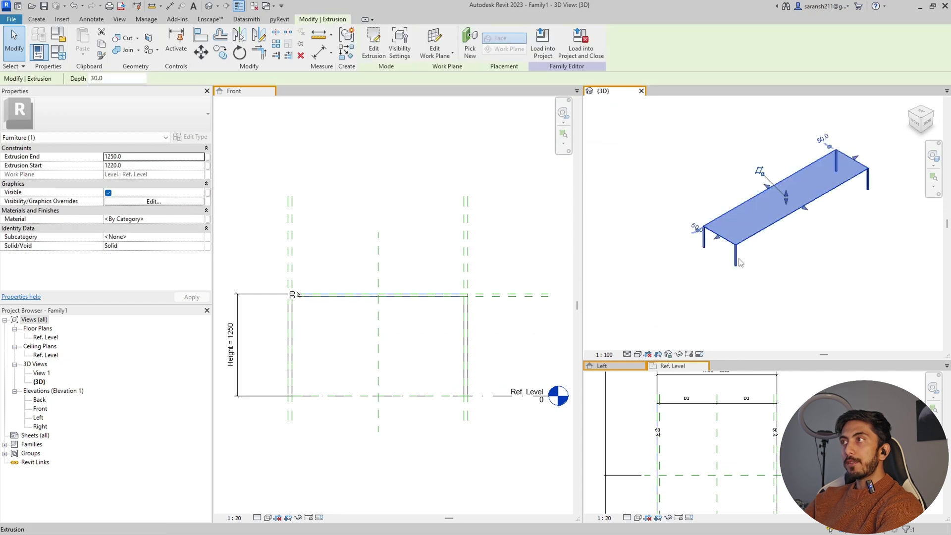
left_click(58, 51)
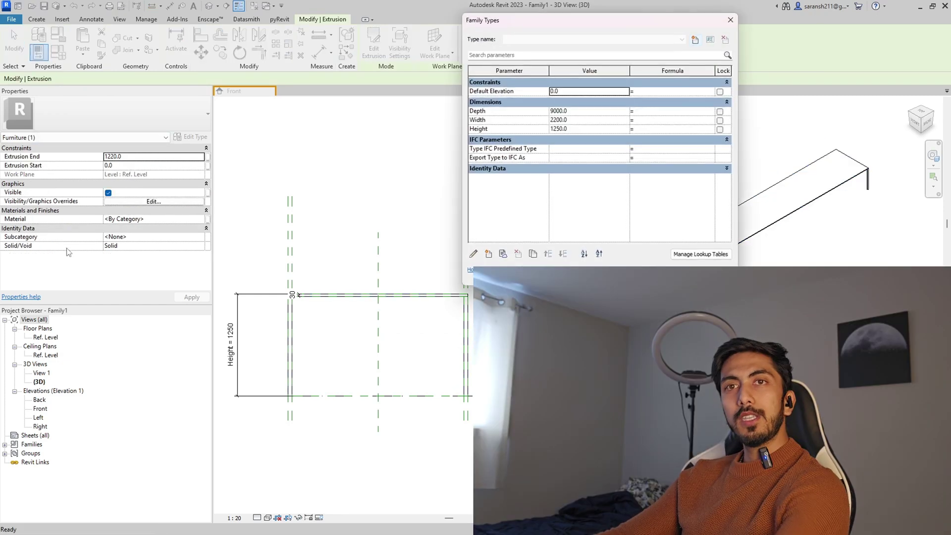